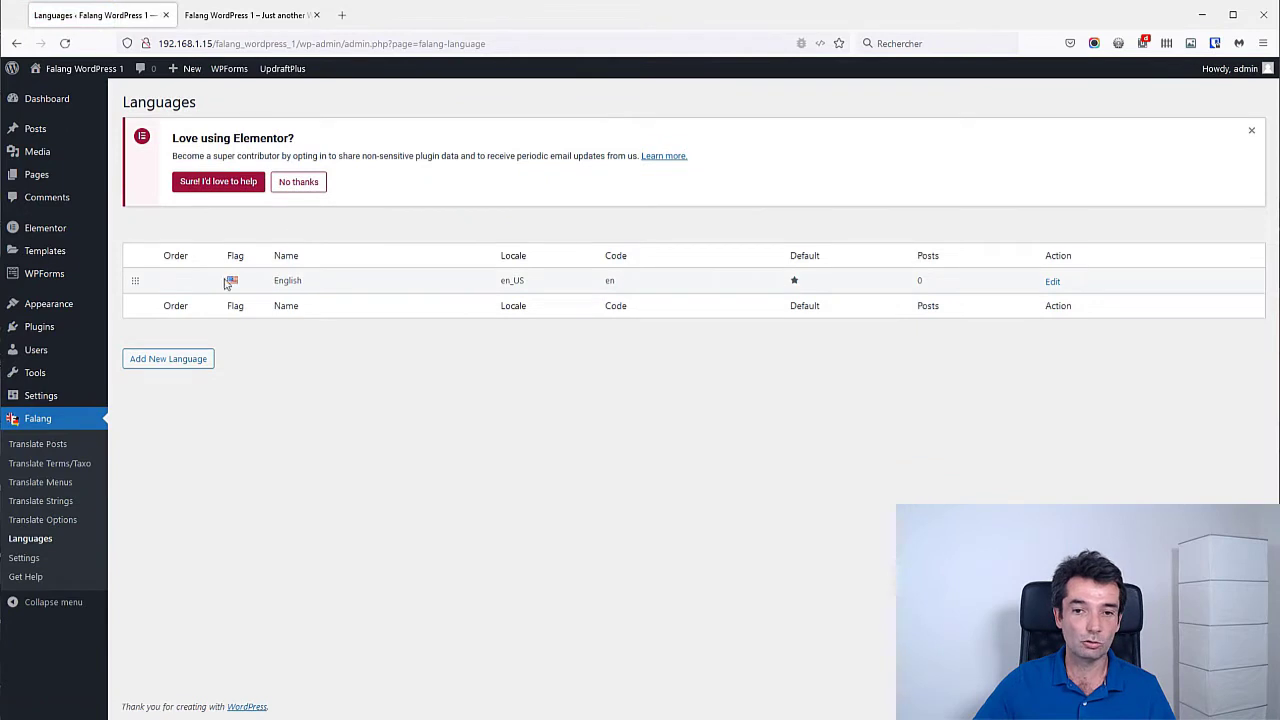
# Step: Start adding a new language and choose Français - fr_FR as the language
pyautogui.click(200, 364)
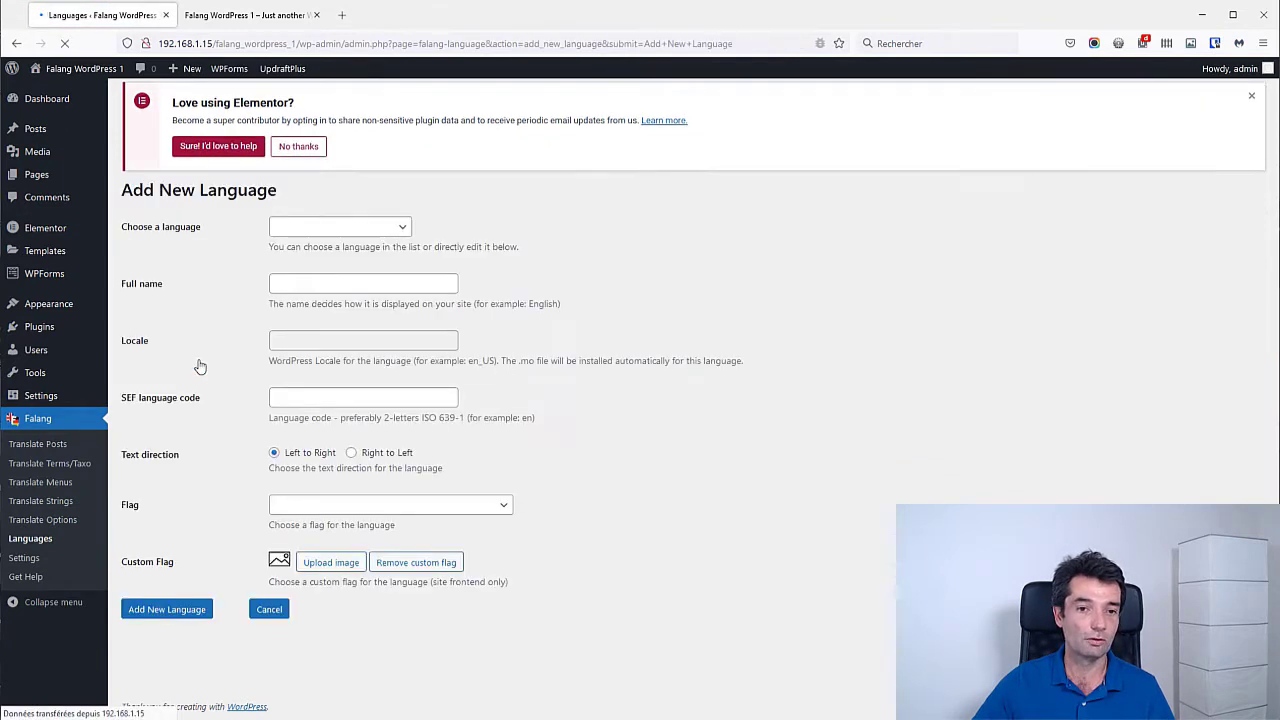
pyautogui.click(303, 234)
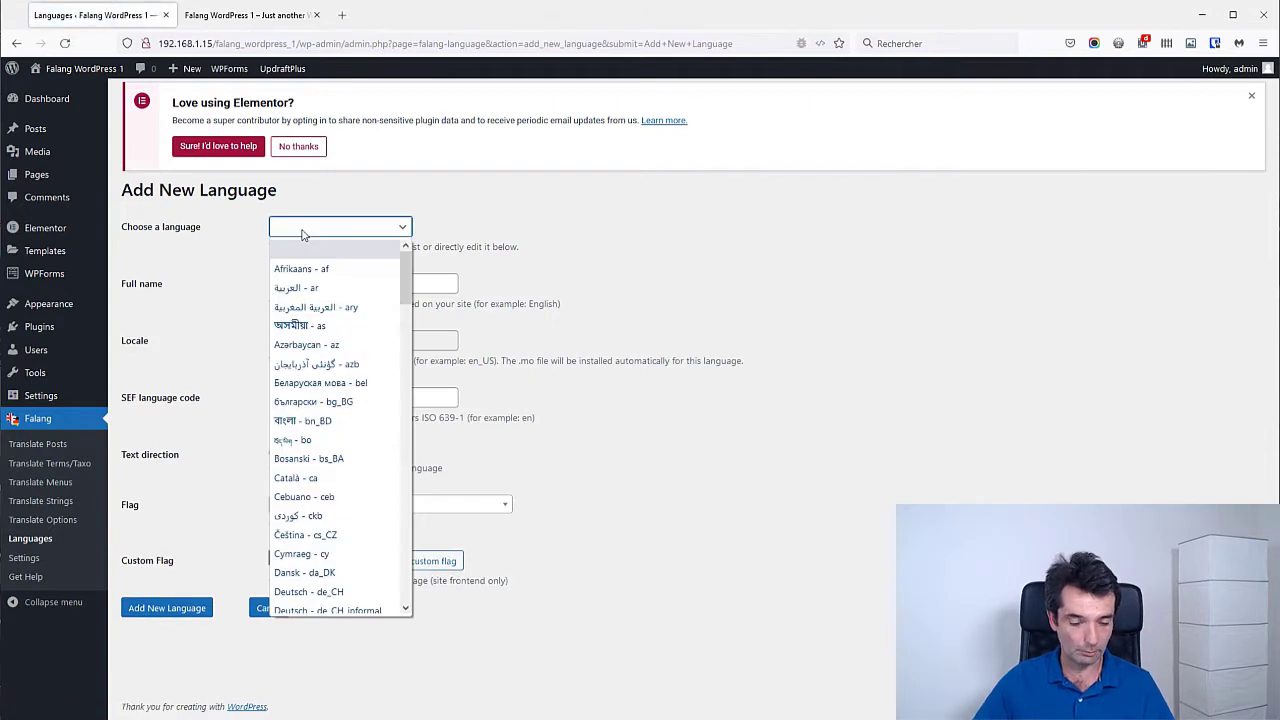
pyautogui.write('fr_BE')
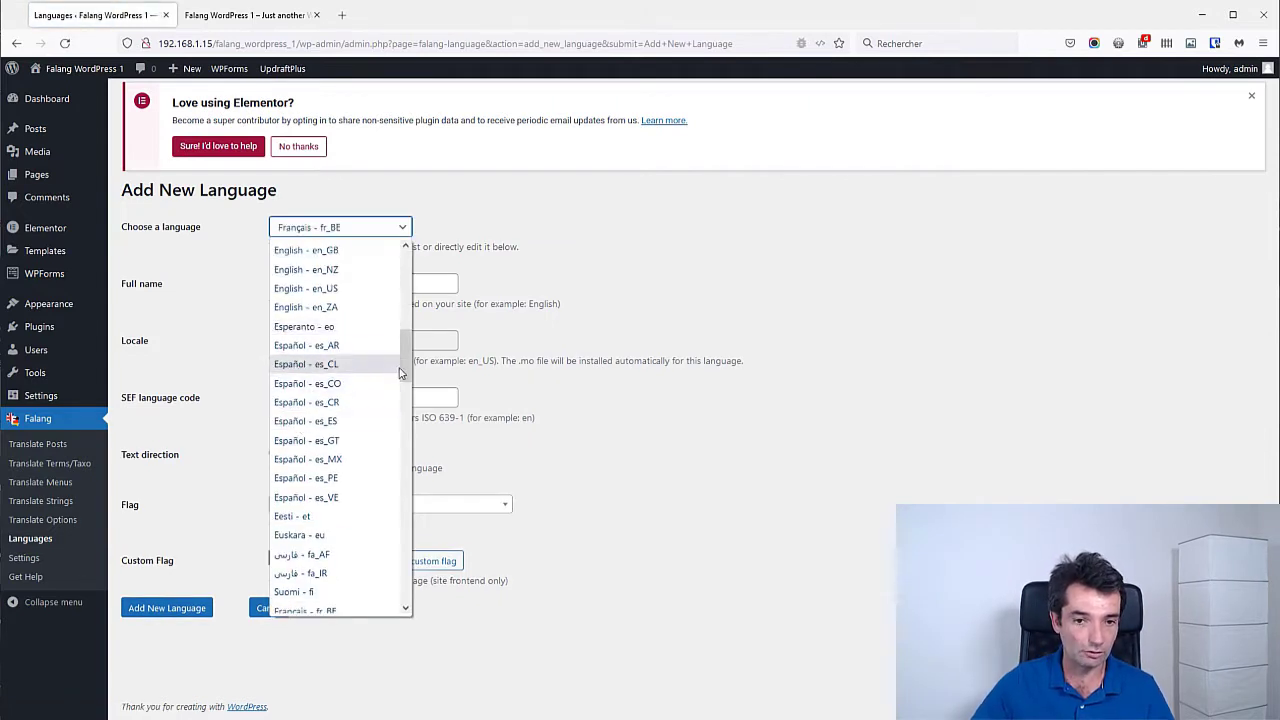
pyautogui.scroll(-2, 400, 372)
pyautogui.click(333, 561)
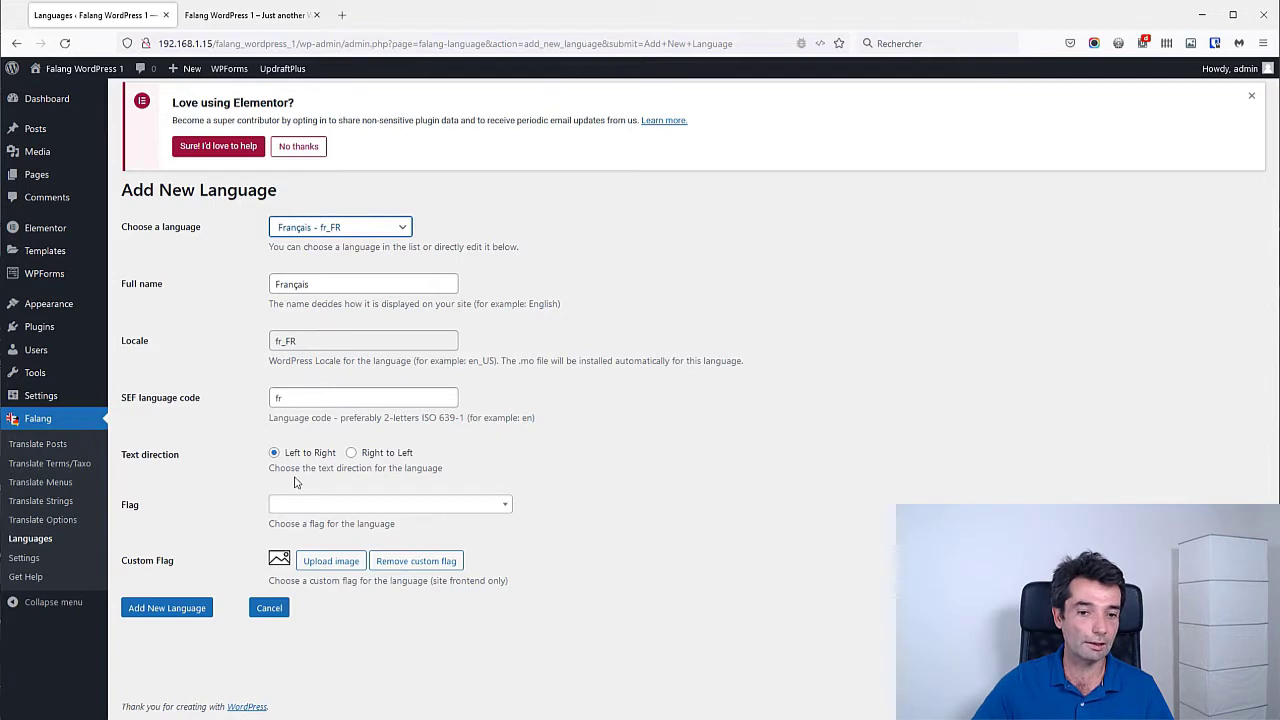
# Step: Assign the France flag to the French language and add the language to the site
pyautogui.click(297, 510)
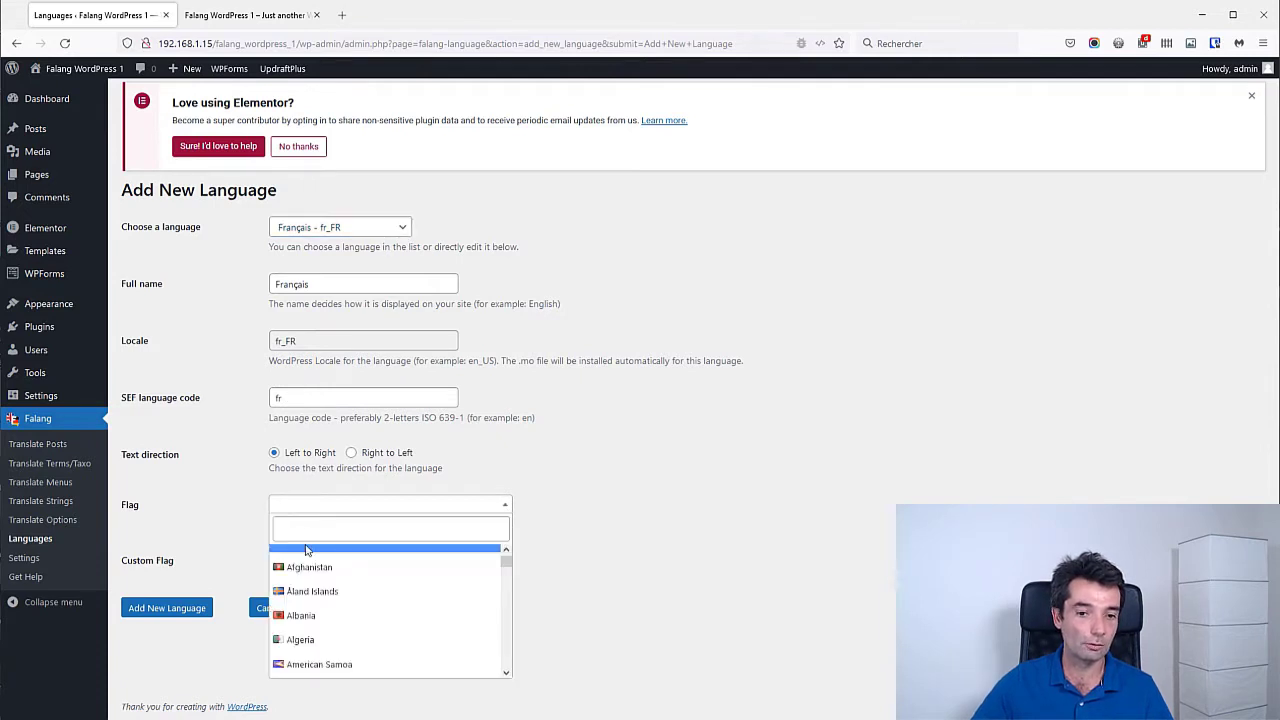
pyautogui.click(304, 530)
pyautogui.write('de')
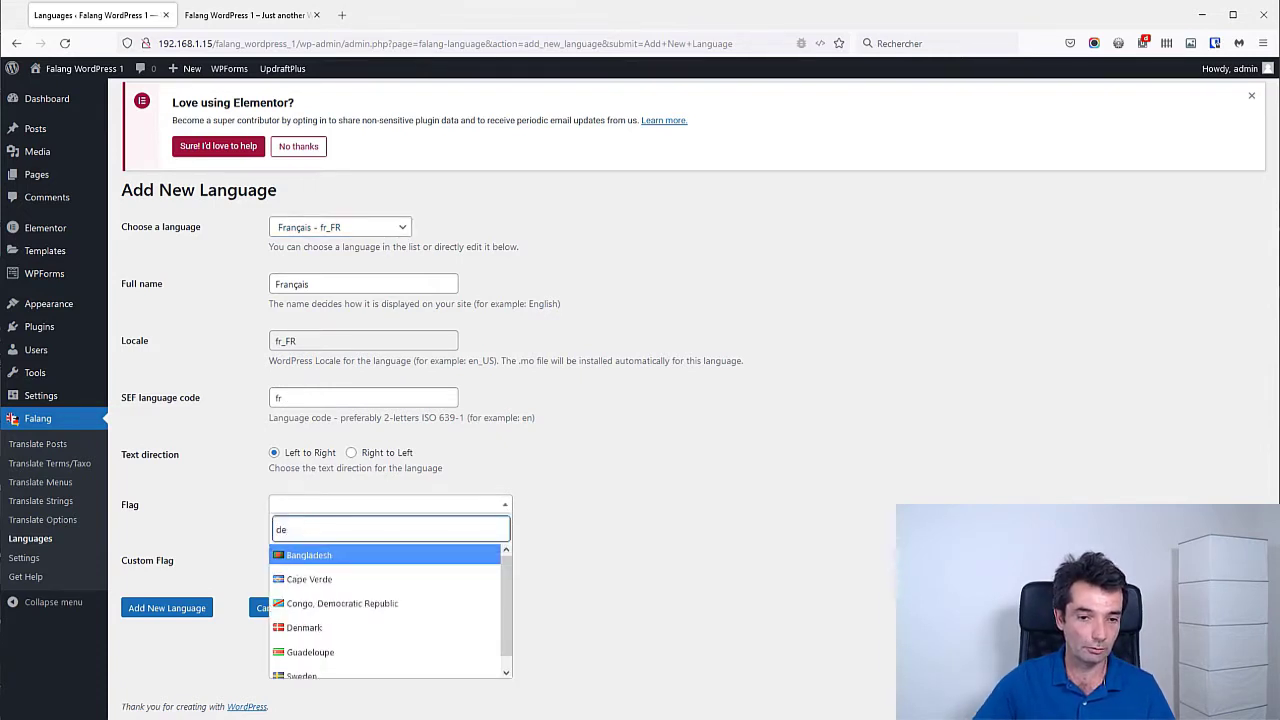
pyautogui.press('BackSpace')
pyautogui.press('BackSpace')
pyautogui.write('fra')
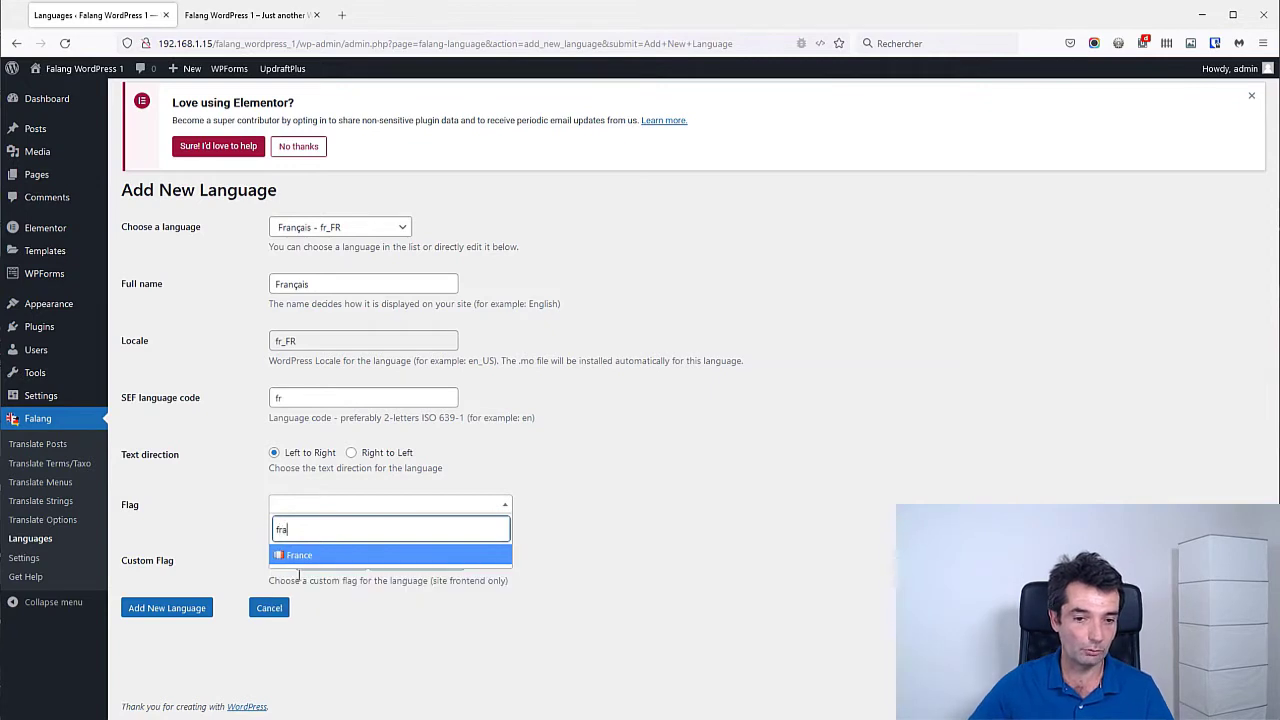
pyautogui.click(286, 557)
pyautogui.click(165, 612)
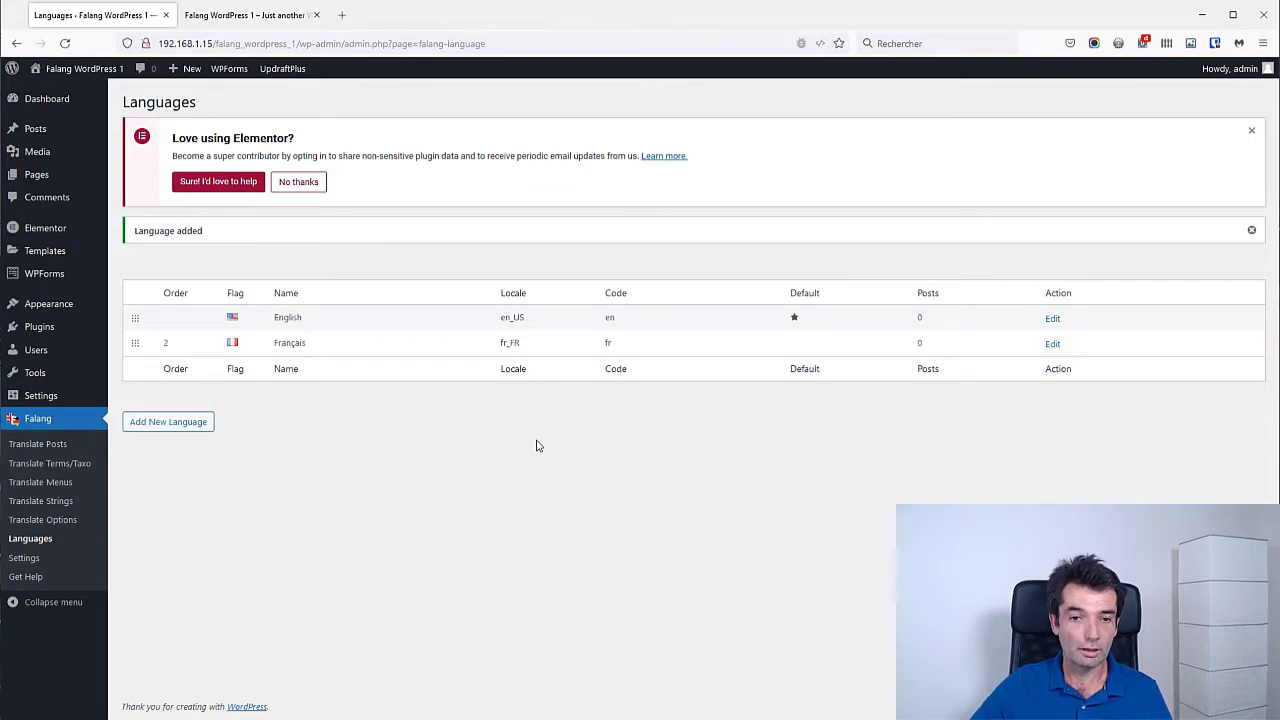
# Step: Open the site's menu editor and enable the Language switcher element in the screen options
pyautogui.moveTo(55, 310)
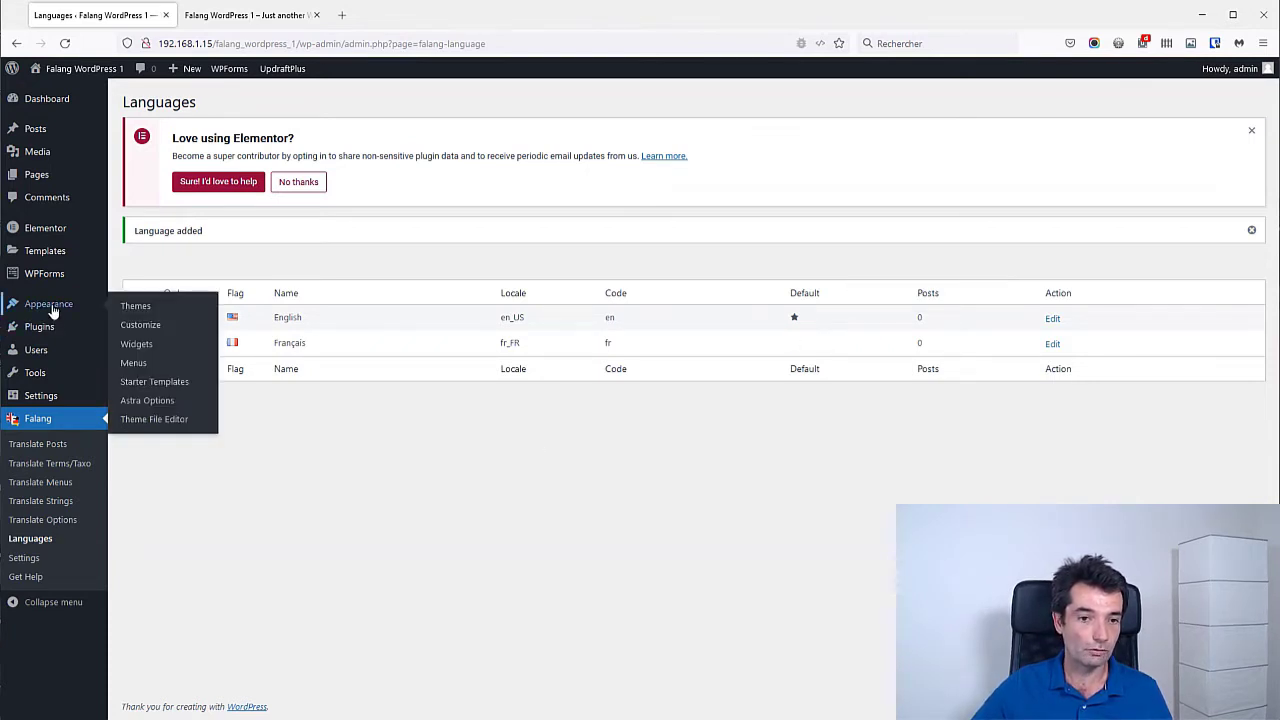
pyautogui.click(131, 363)
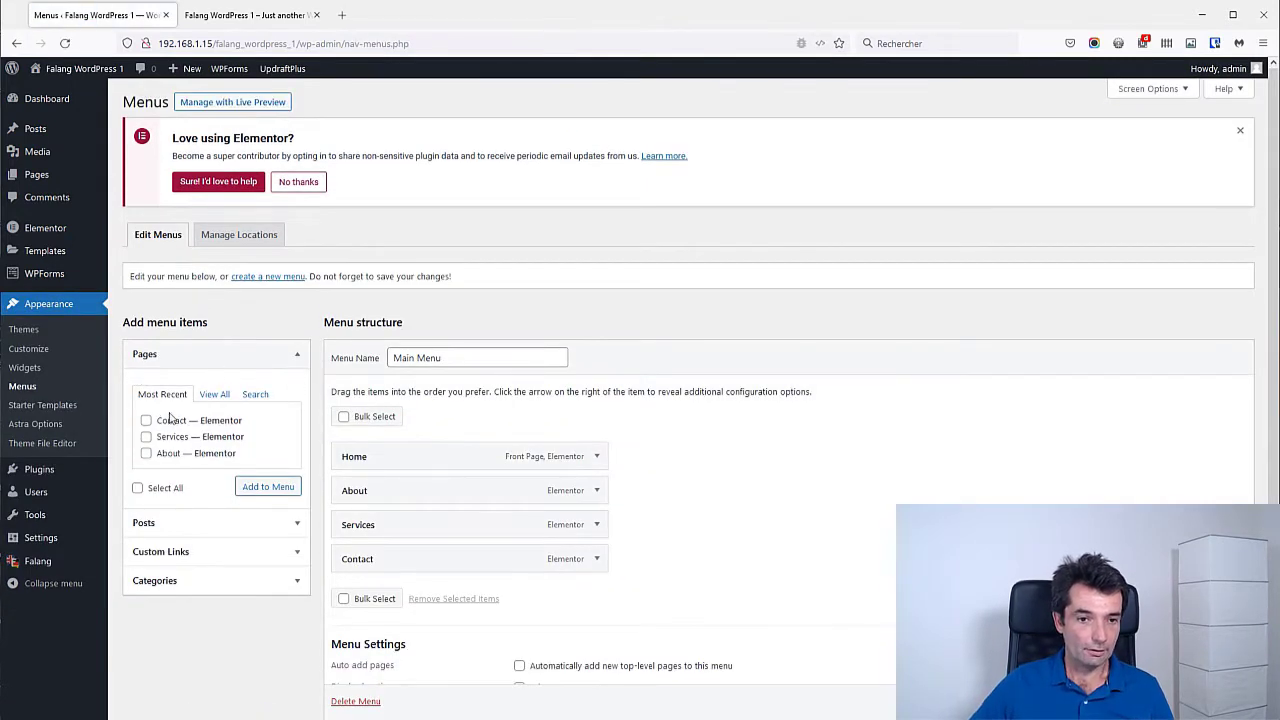
pyautogui.click(302, 358)
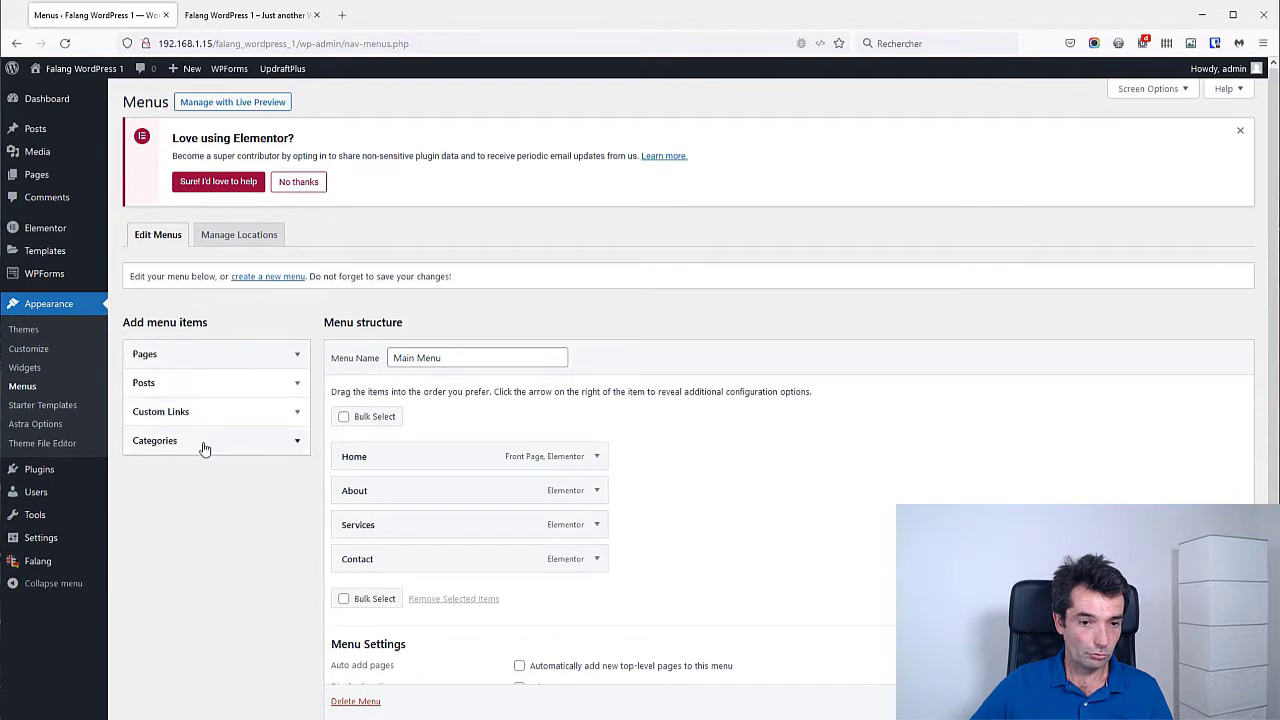
pyautogui.click(1148, 89)
pyautogui.click(181, 150)
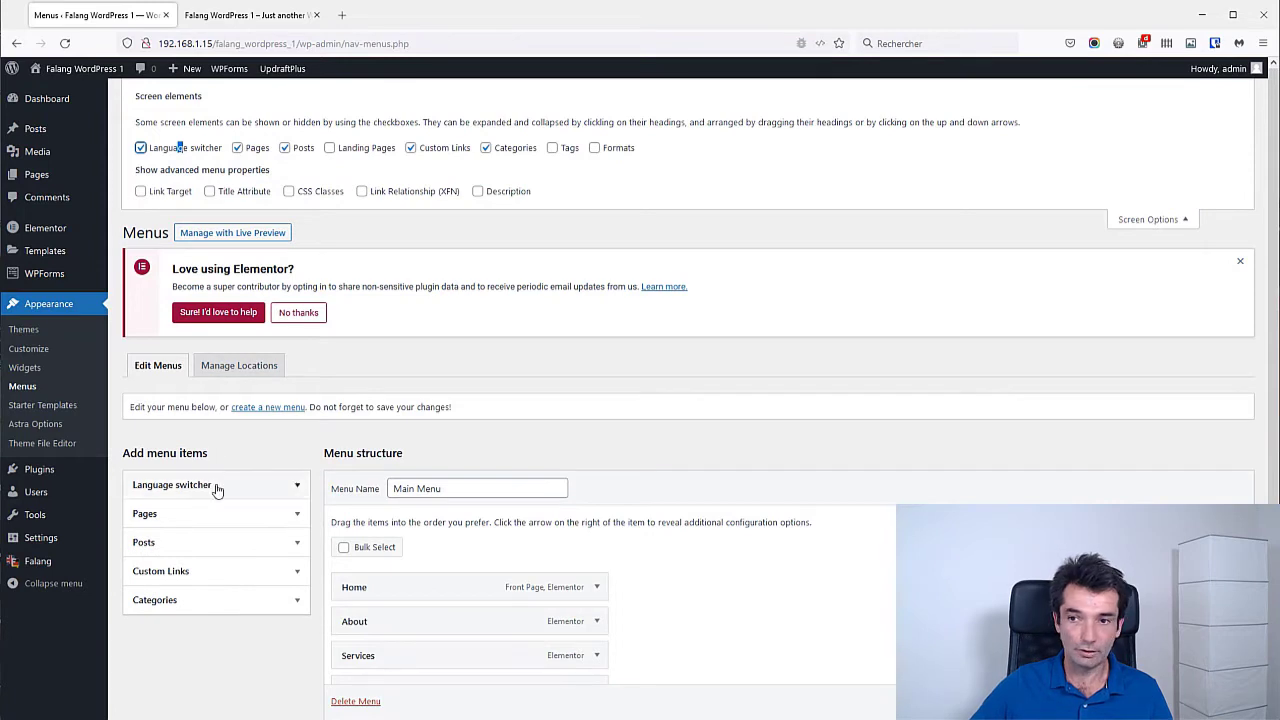
pyautogui.click(1131, 226)
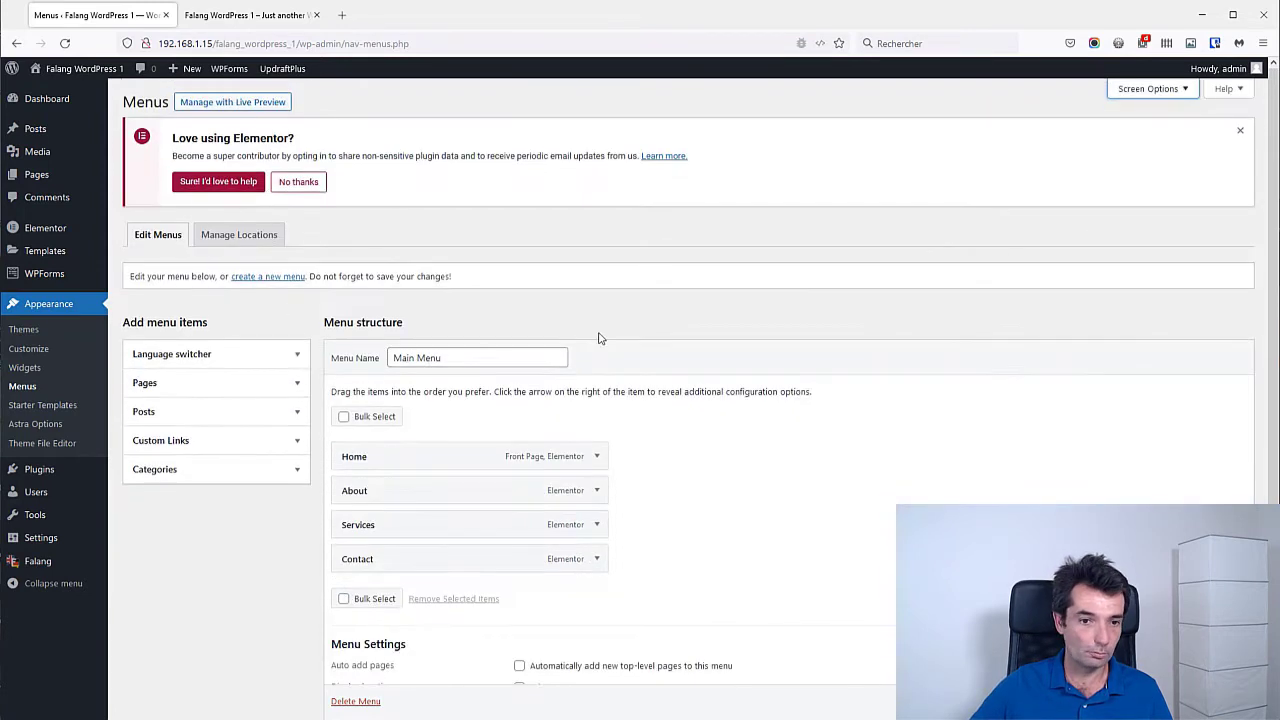
# Step: Add the Languages switcher item to the Main Menu
pyautogui.click(243, 363)
pyautogui.click(145, 408)
pyautogui.click(266, 442)
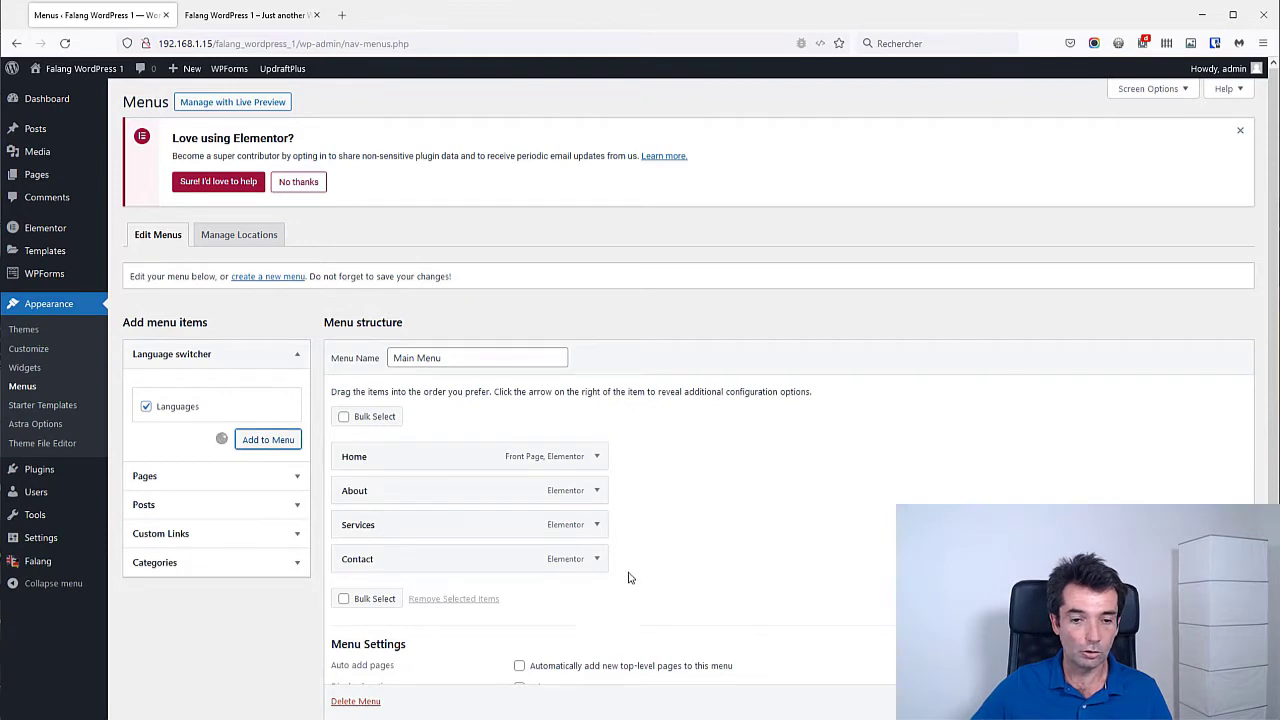
# Step: Set the Languages menu item to display flags without language names, and save the Main Menu
pyautogui.click(597, 593)
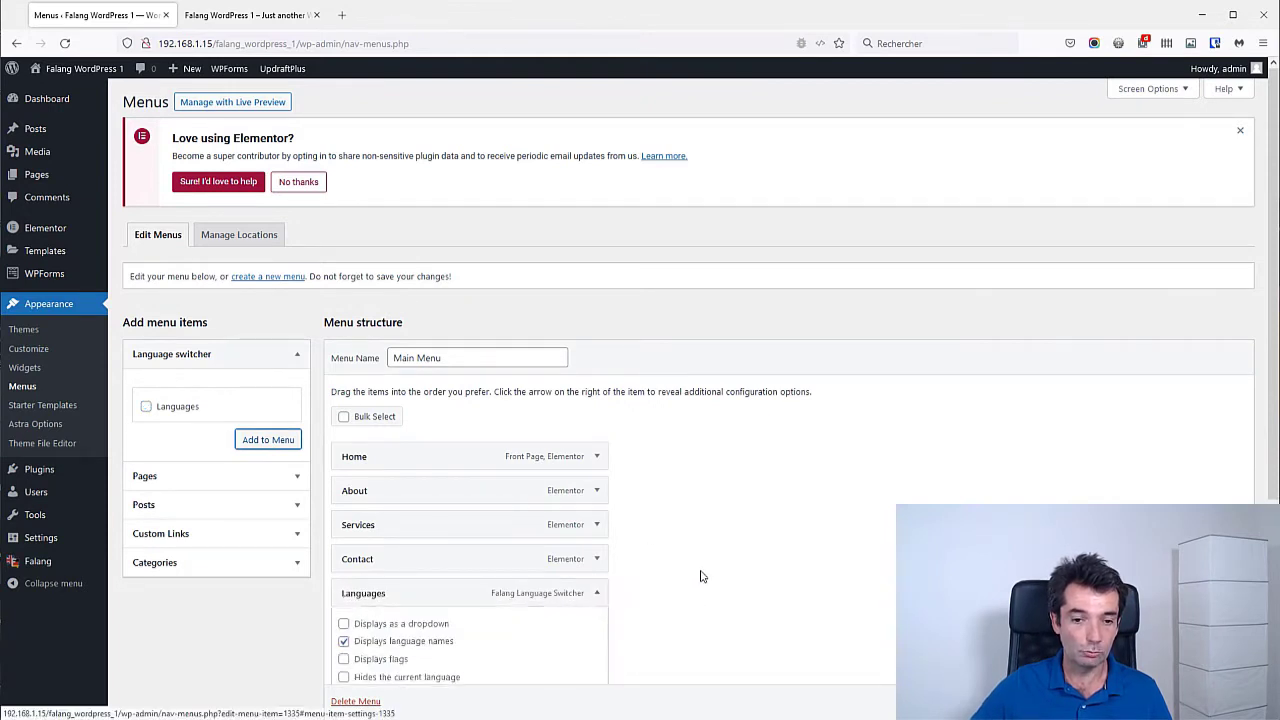
pyautogui.scroll(-3, 700, 576)
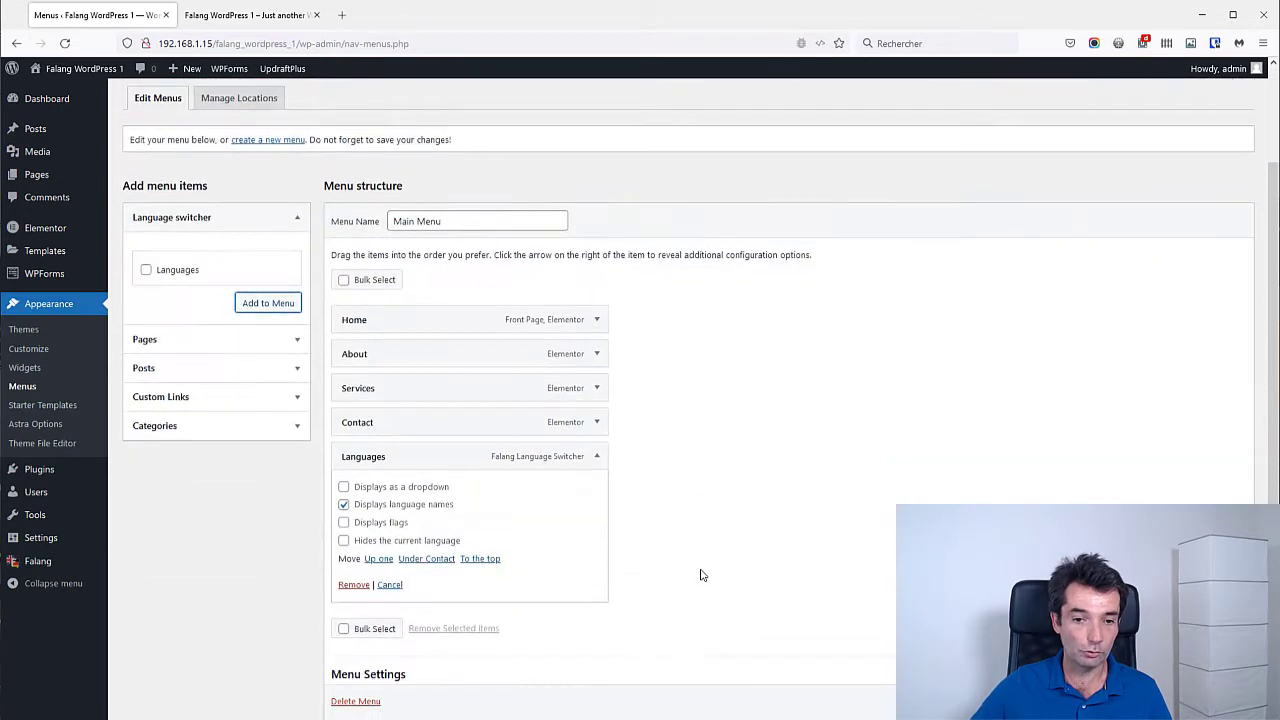
pyautogui.click(344, 505)
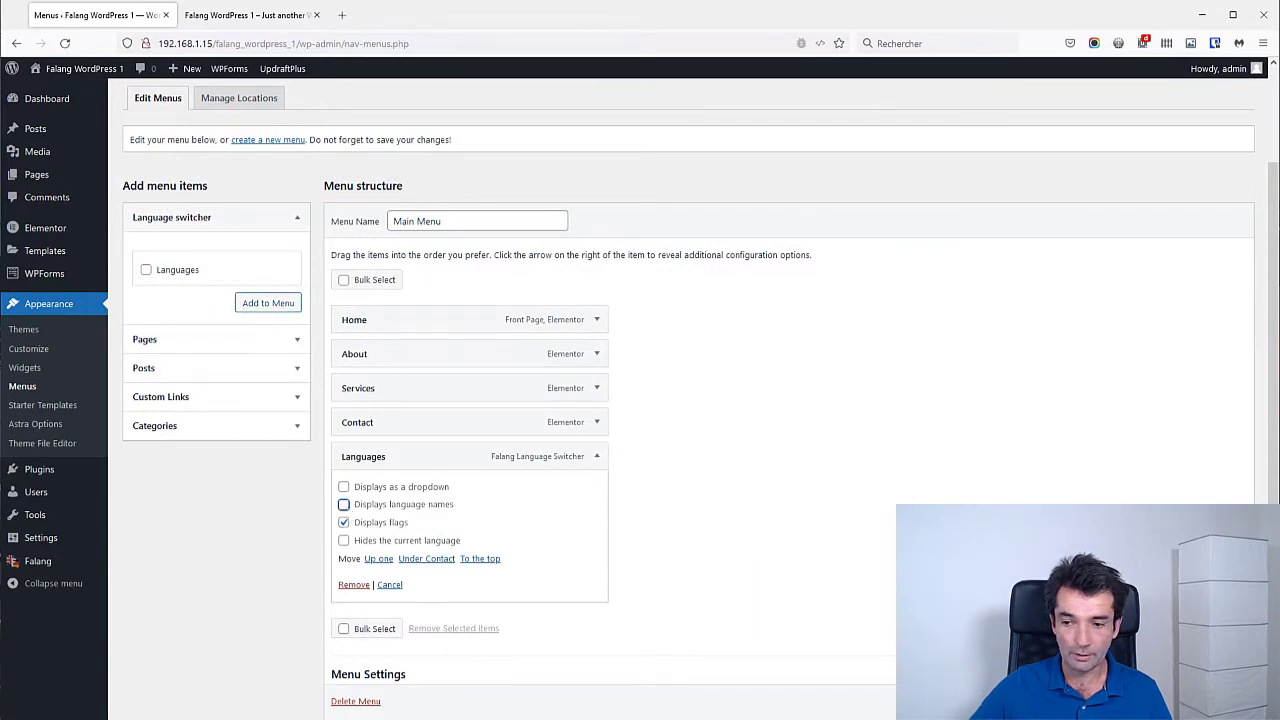
pyautogui.scroll(-1, 700, 400)
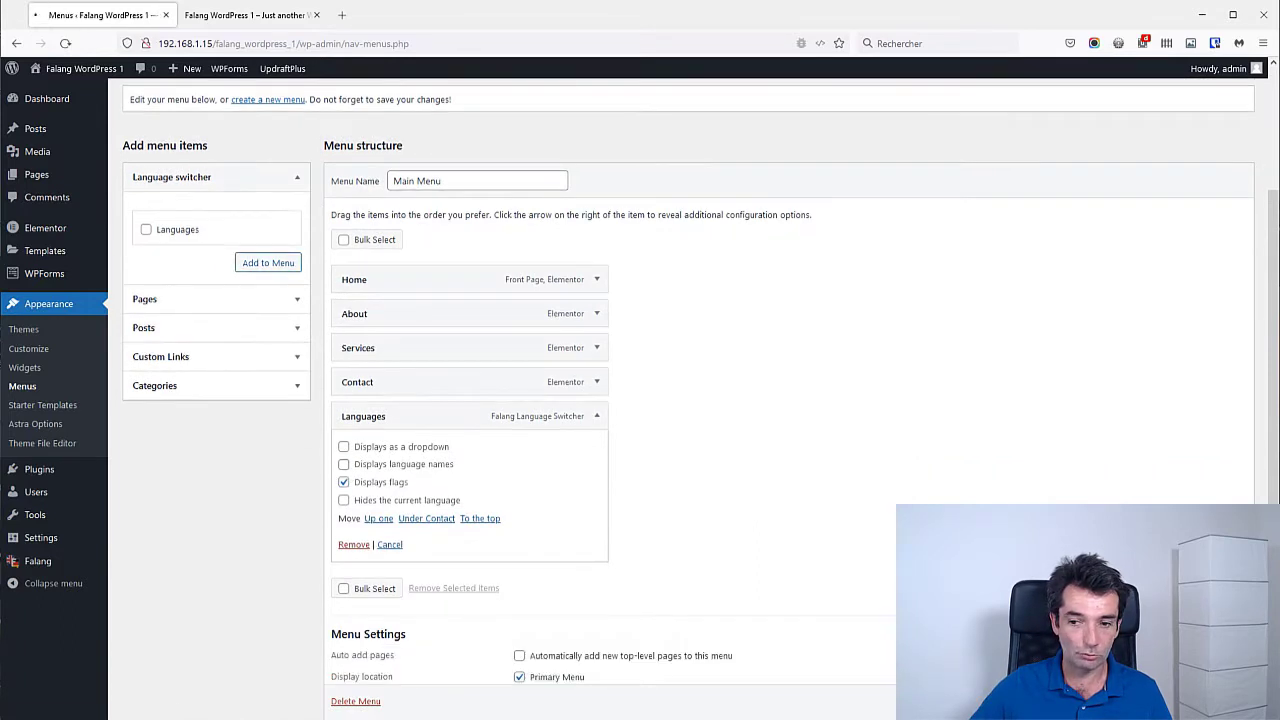
pyautogui.press('Return')
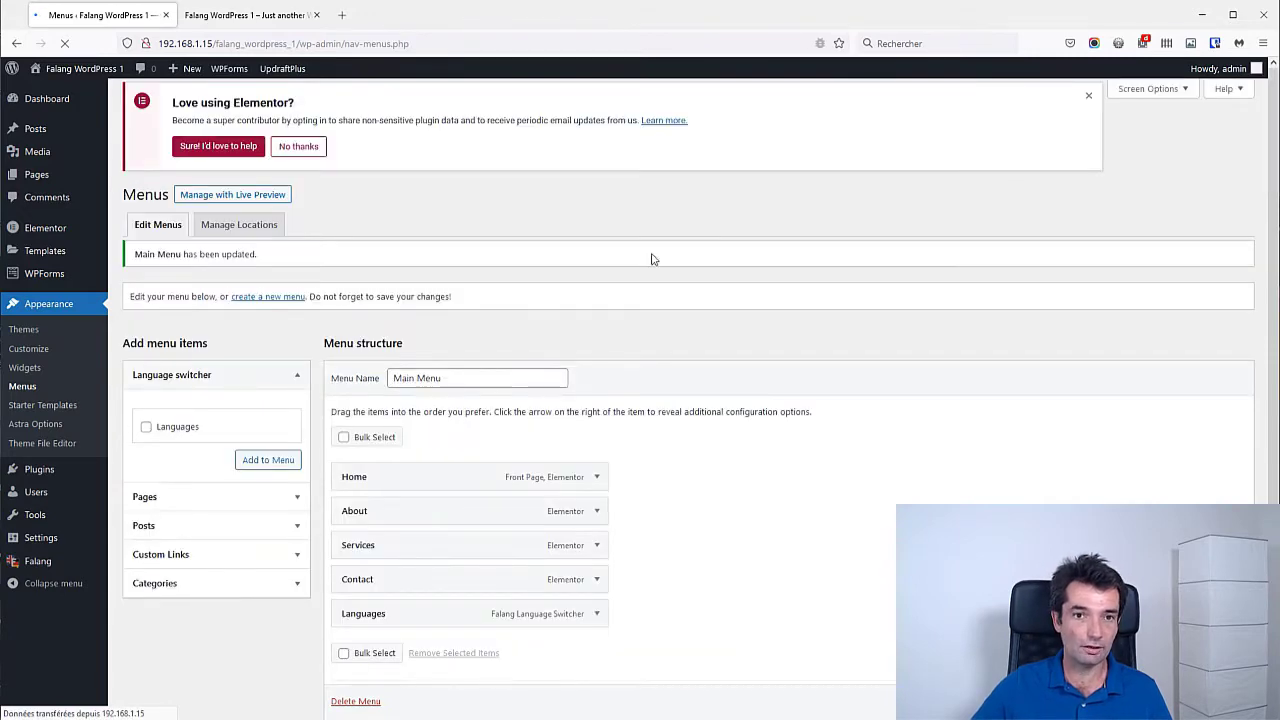
# Step: Reload the public front page to check the language flags in the navigation menu
pyautogui.click(286, 15)
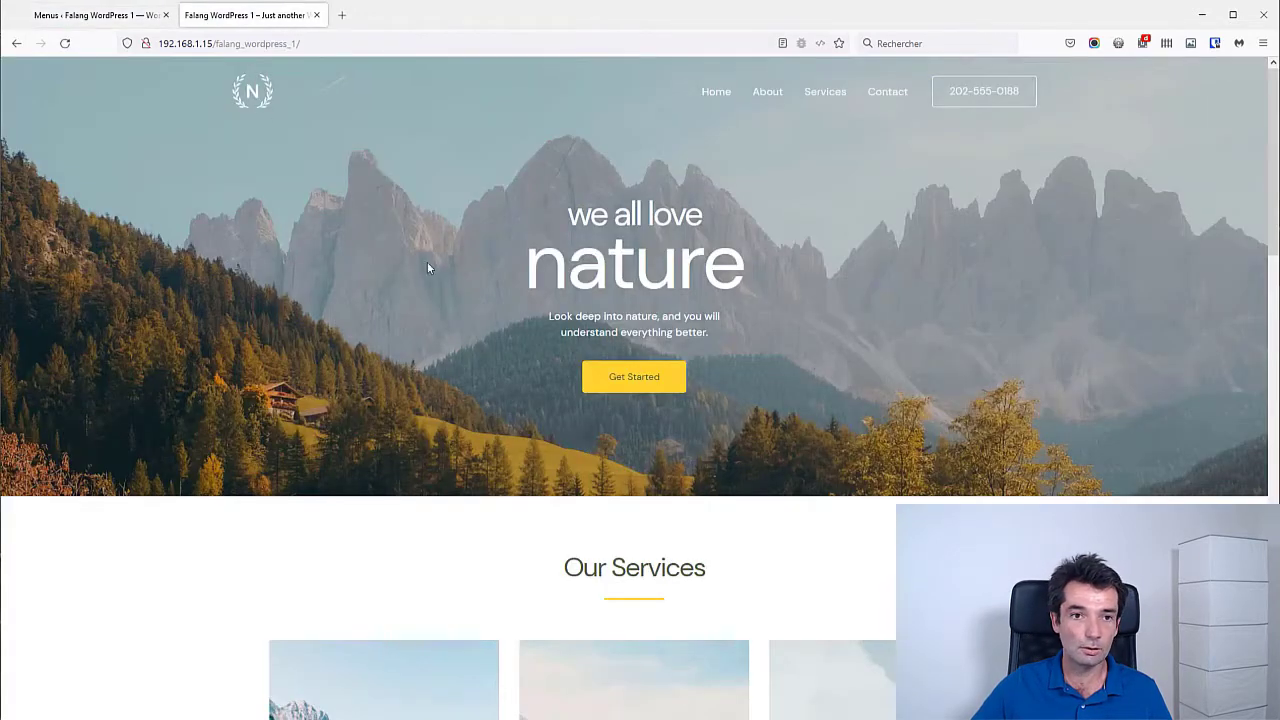
pyautogui.click(65, 43)
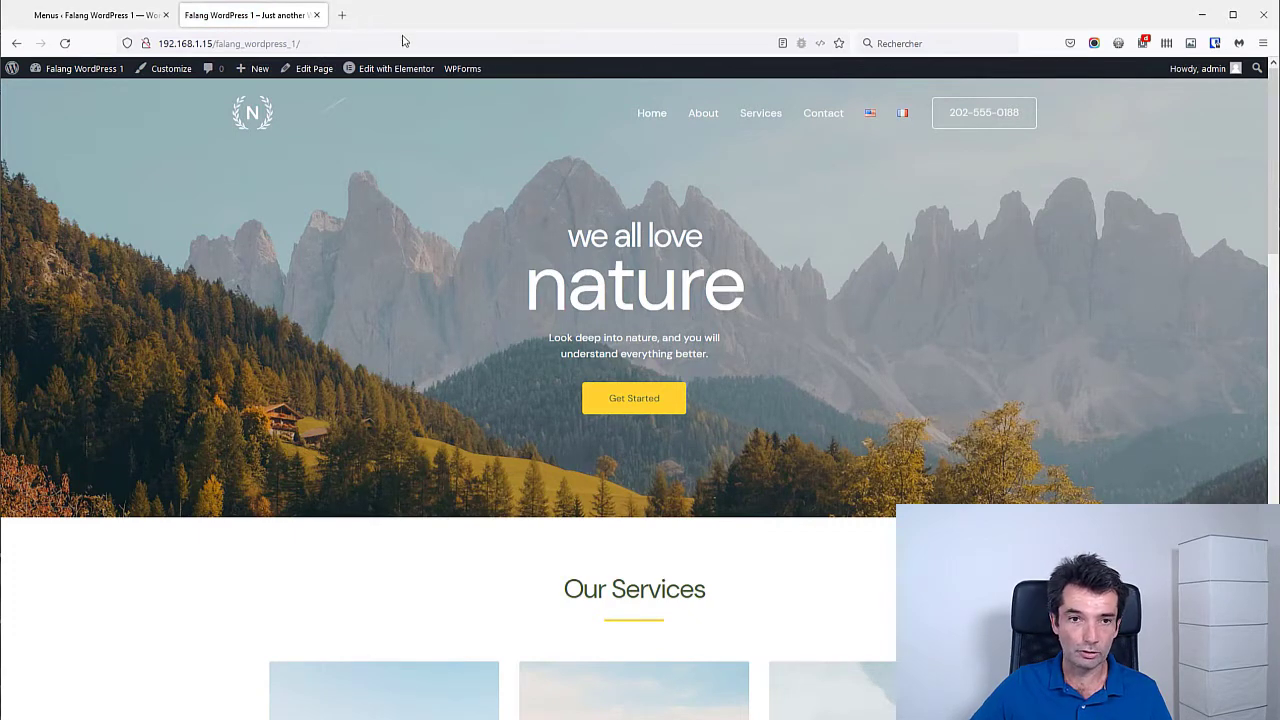
# Step: Return to the menu editor, set the Languages item to hide the current language, and save the Main Menu
pyautogui.click(89, 15)
pyautogui.scroll(-1, 811, 447)
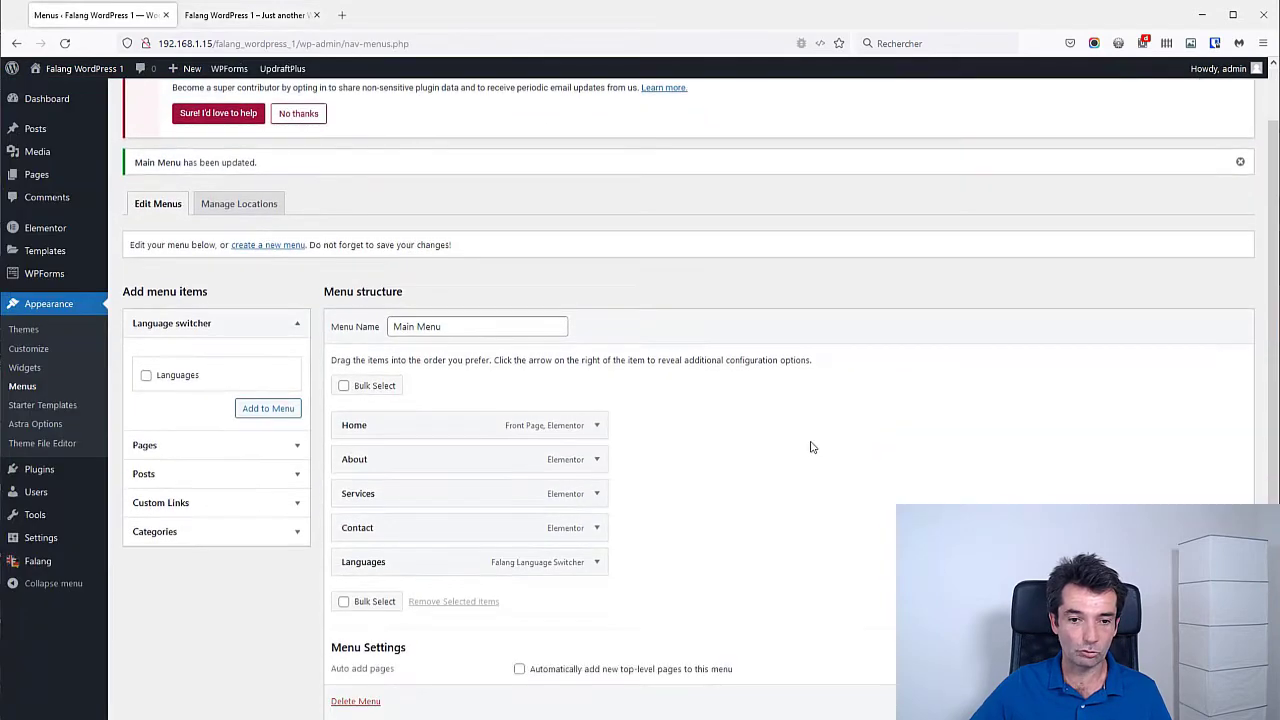
pyautogui.click(597, 562)
pyautogui.scroll(-3, 613, 512)
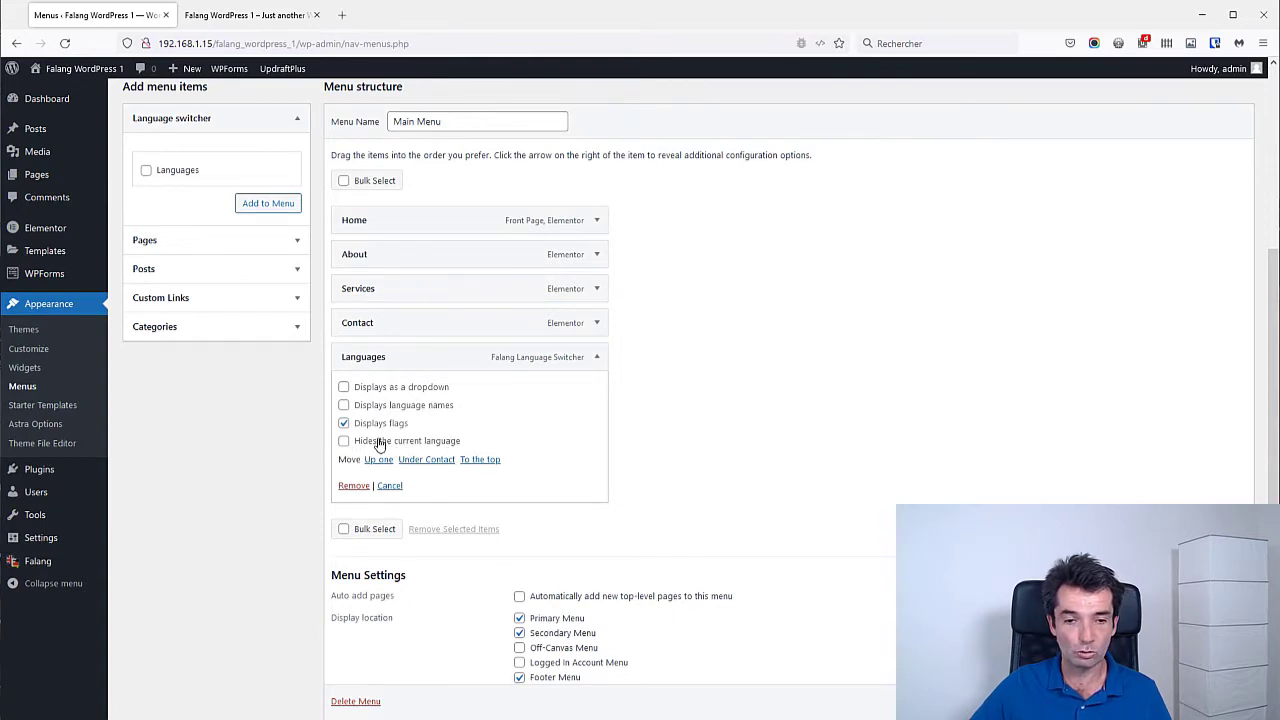
pyautogui.click(344, 441)
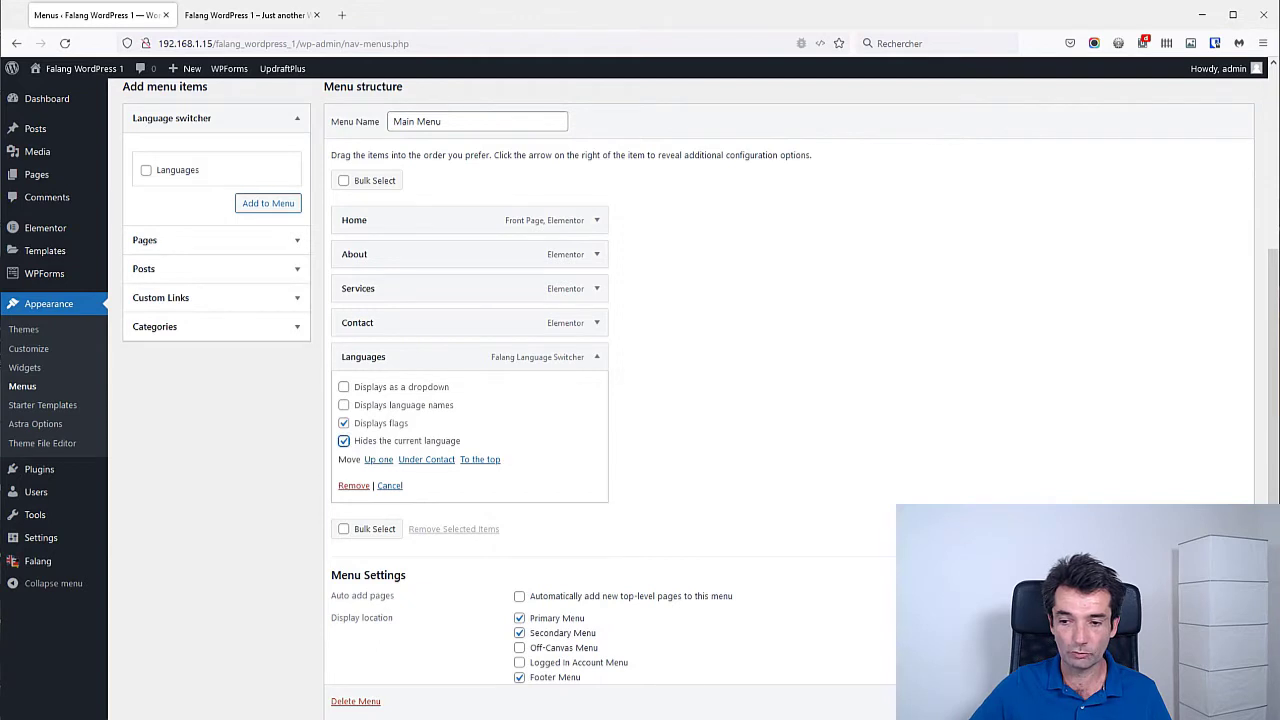
pyautogui.scroll(-1, 700, 390)
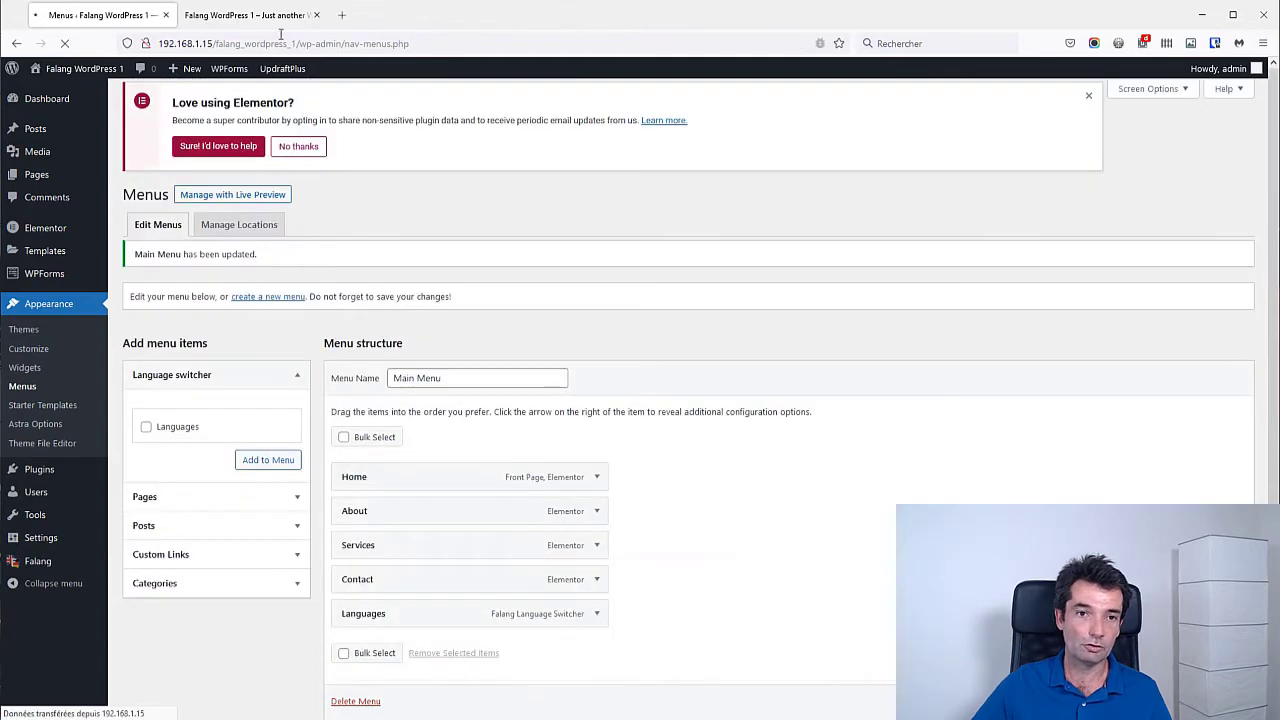
# Step: Refresh the public site to check the language switcher with the current language hidden
pyautogui.click(274, 22)
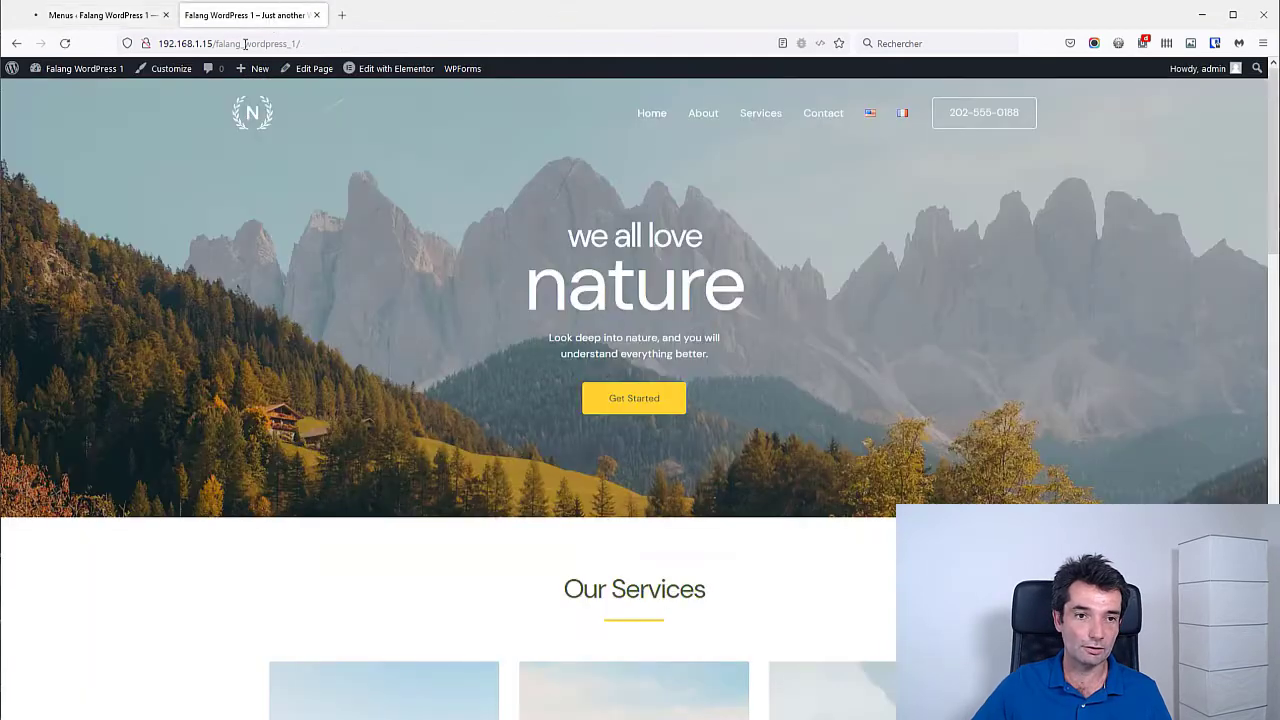
pyautogui.click(65, 44)
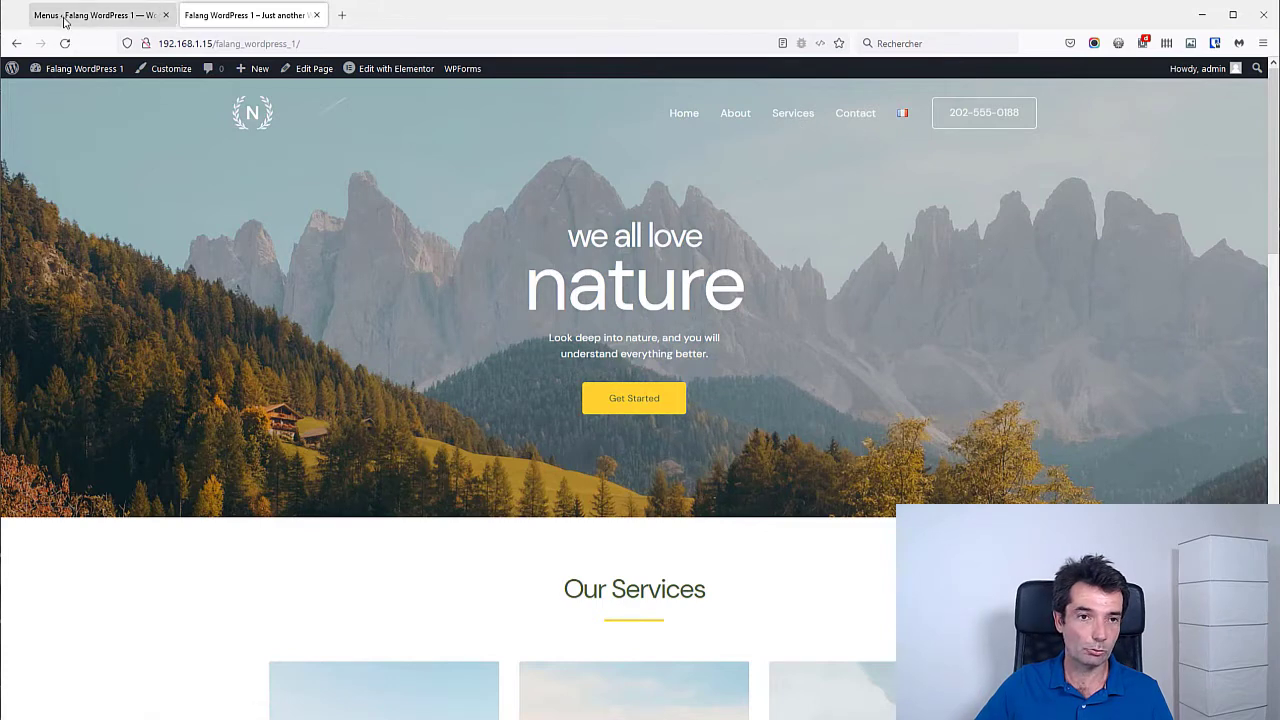
# Step: Go back to the admin and open the French translation of the Home menu item in Falang
pyautogui.click(68, 17)
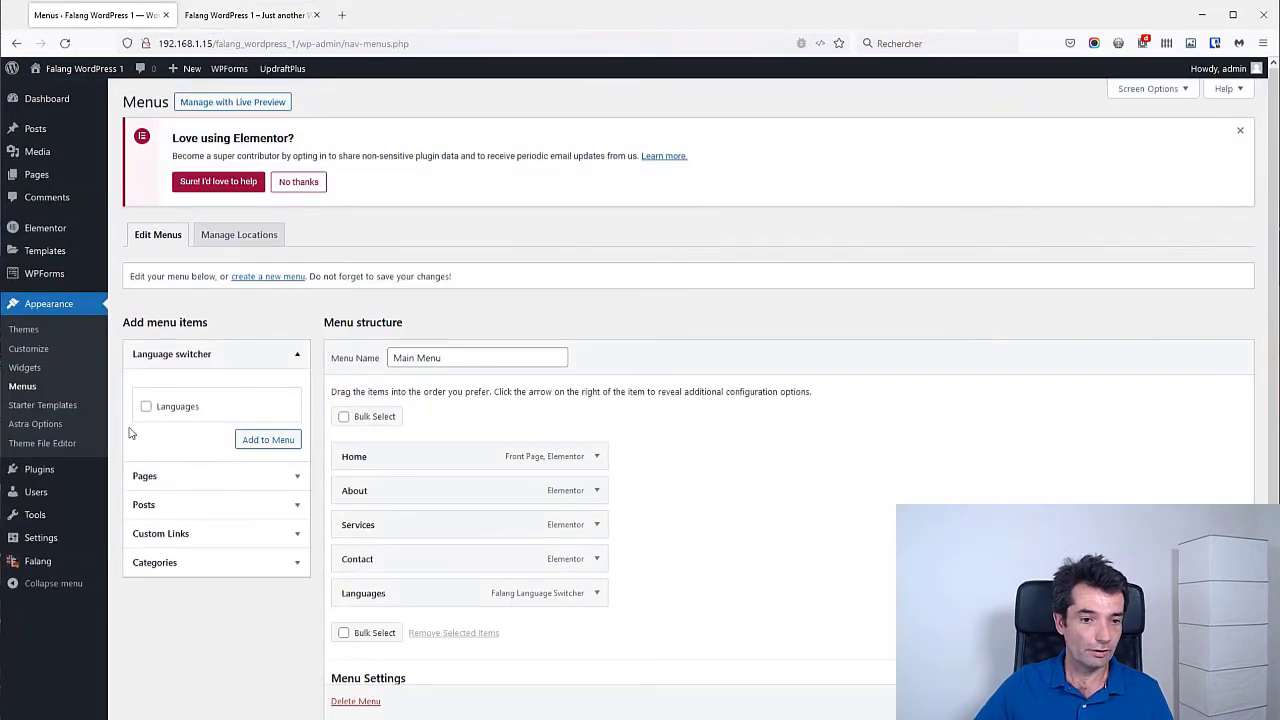
pyautogui.moveTo(40, 561)
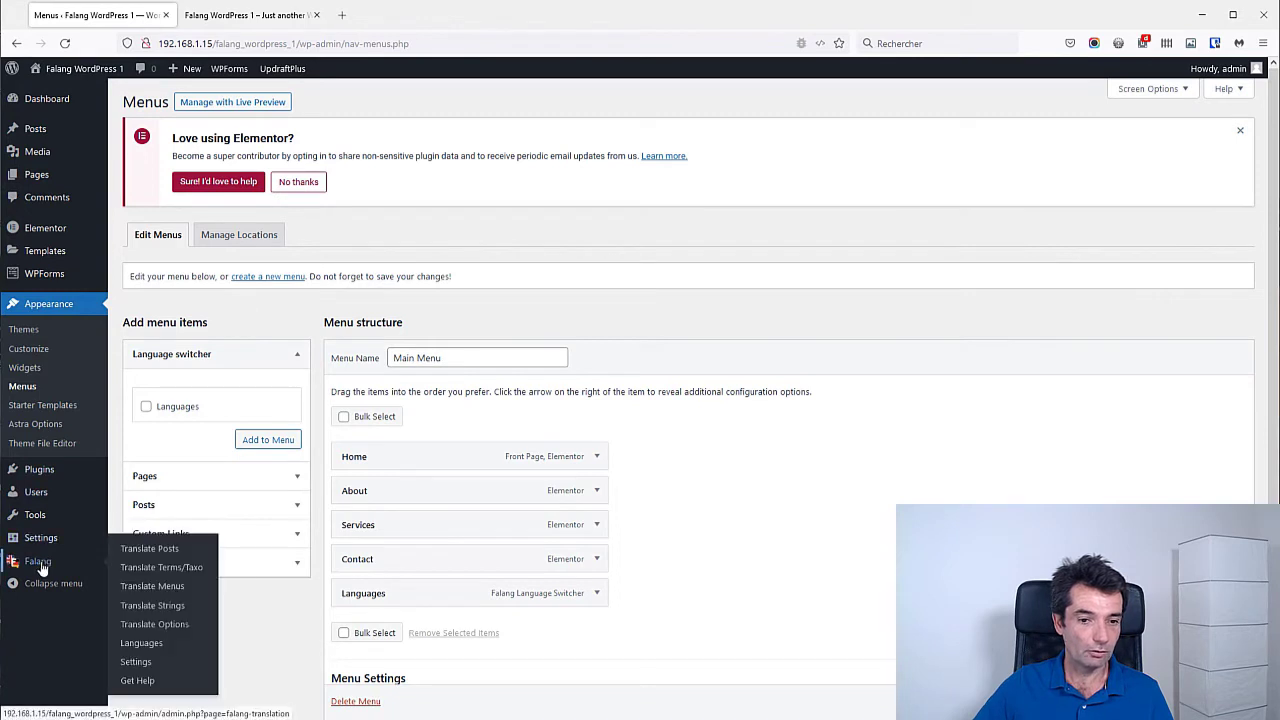
pyautogui.click(145, 589)
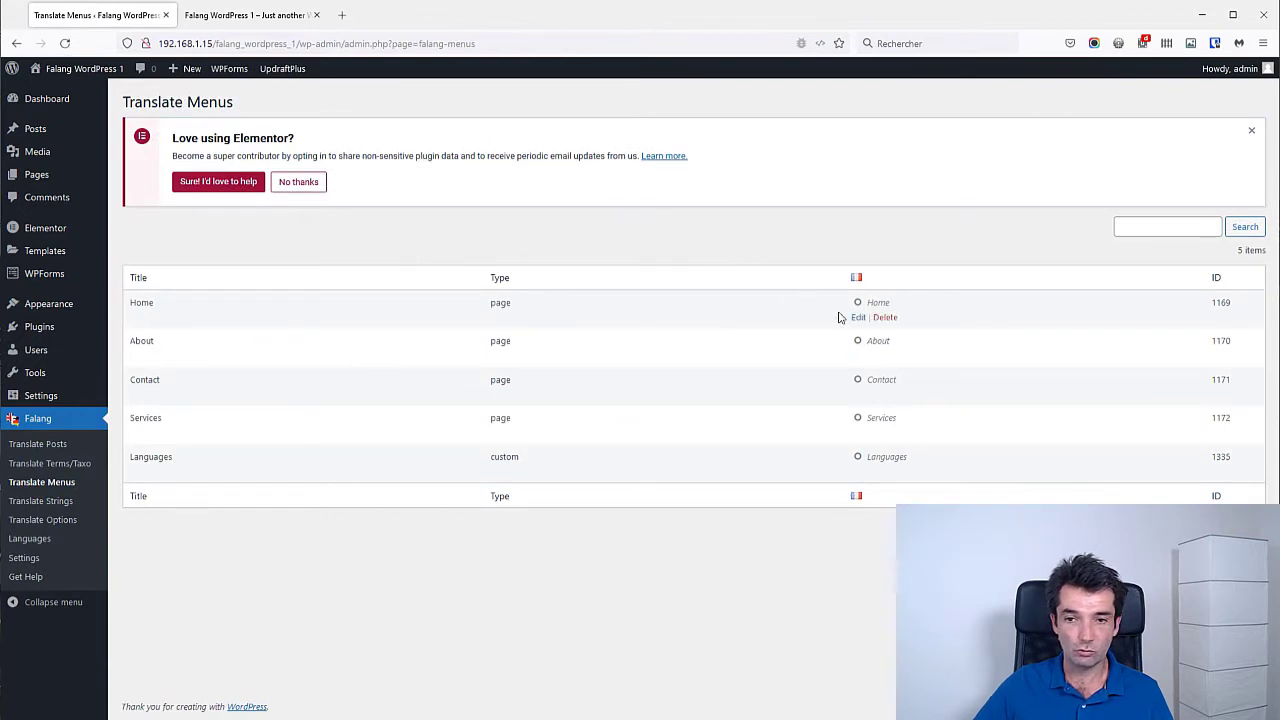
pyautogui.click(858, 319)
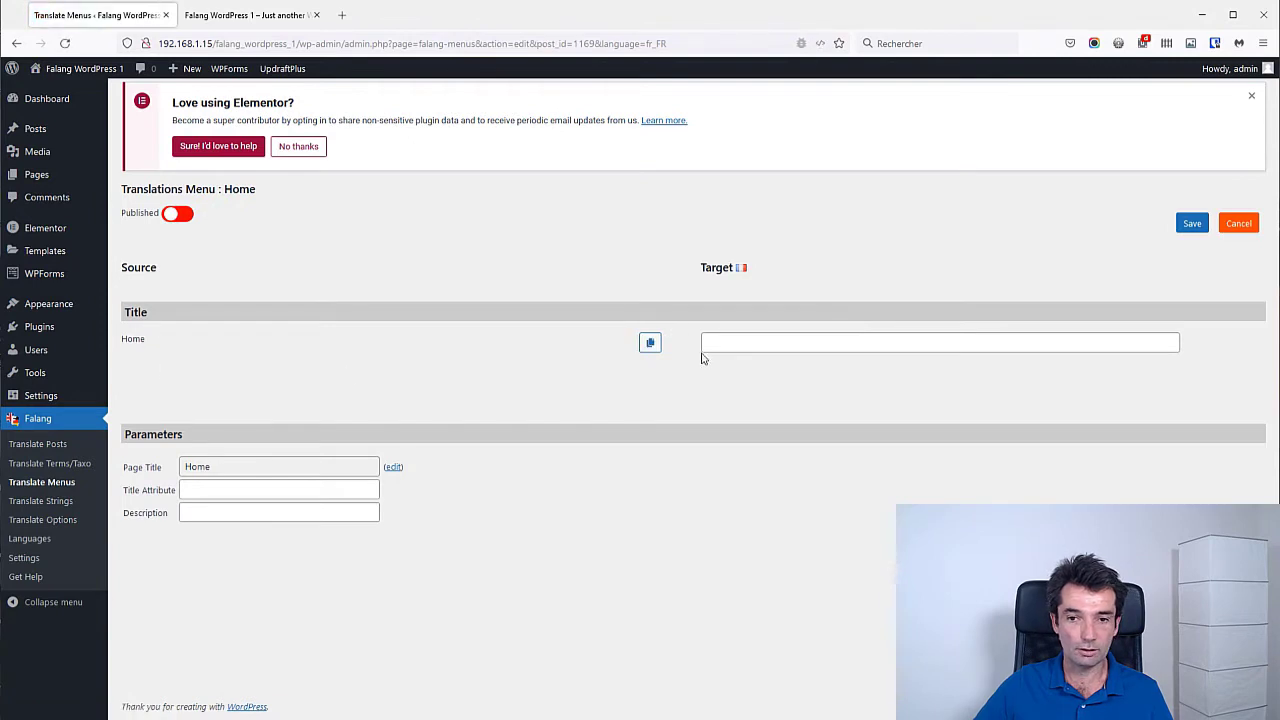
# Step: Enter "Acceuil" as the French title of the Home menu item, mark the translation as published and save it
pyautogui.click(730, 346)
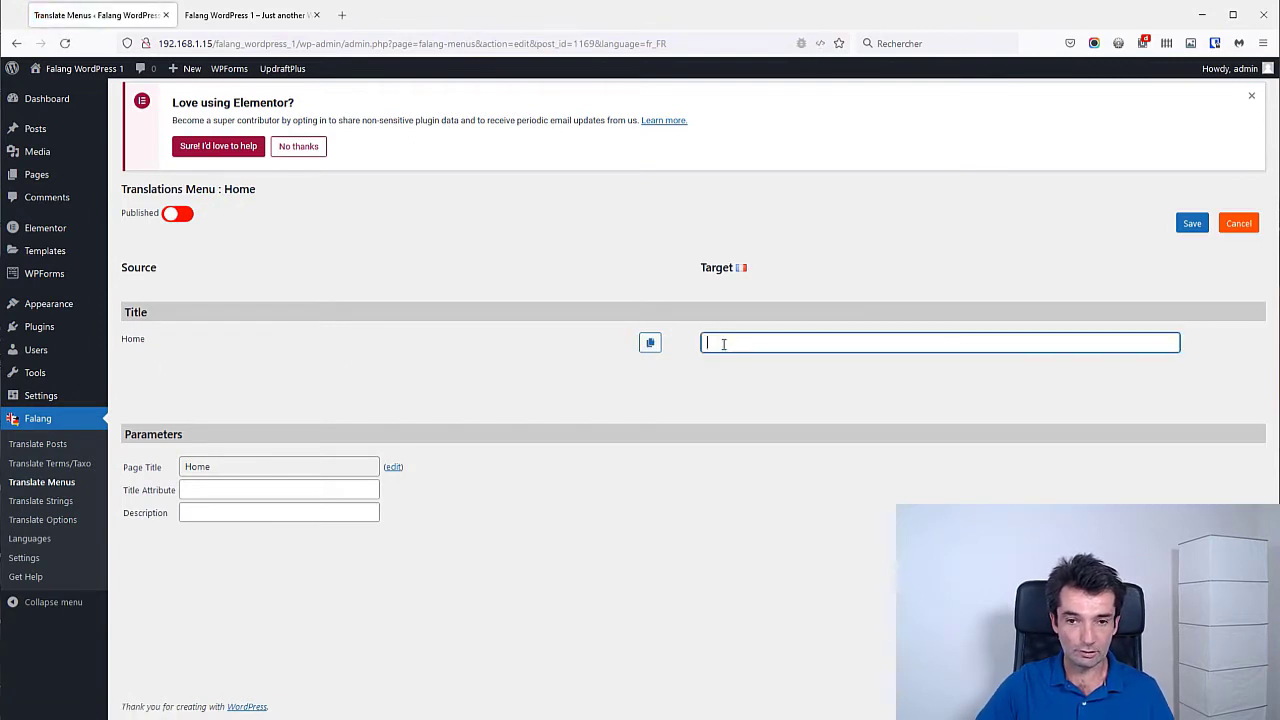
pyautogui.write('A')
pyautogui.press('Down')
pyautogui.press('Down')
pyautogui.press('Down')
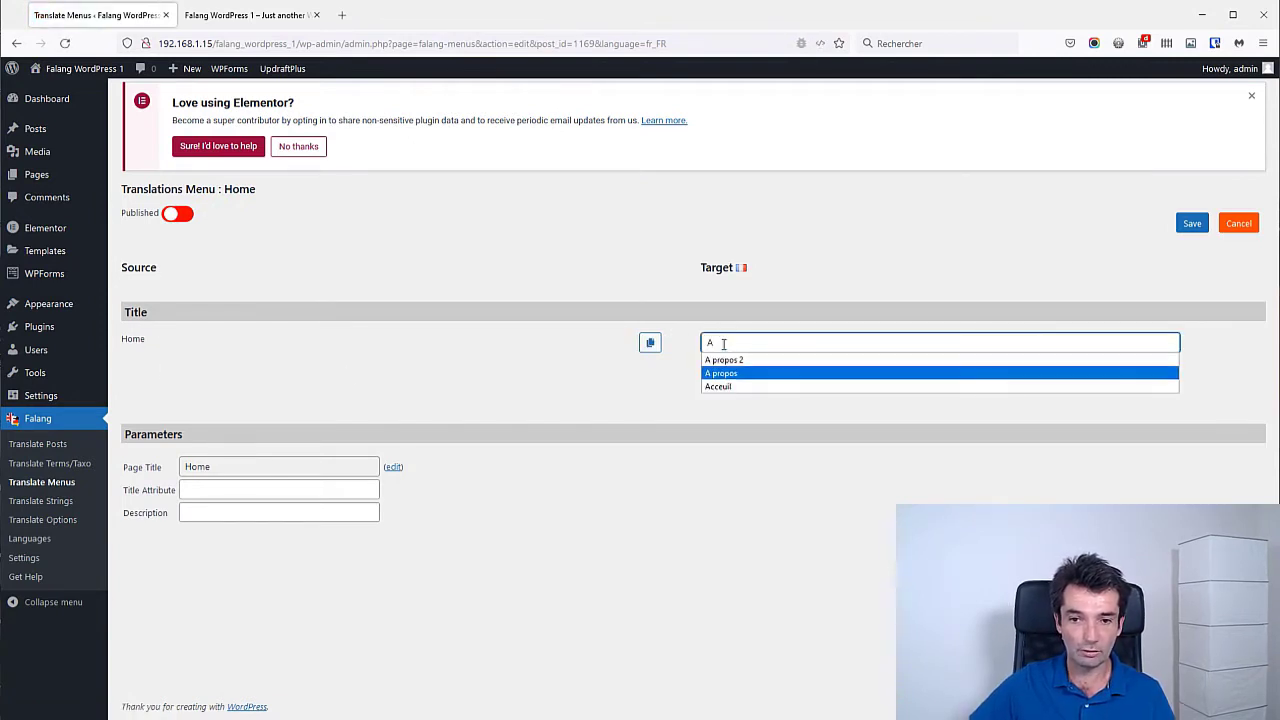
pyautogui.press('Return')
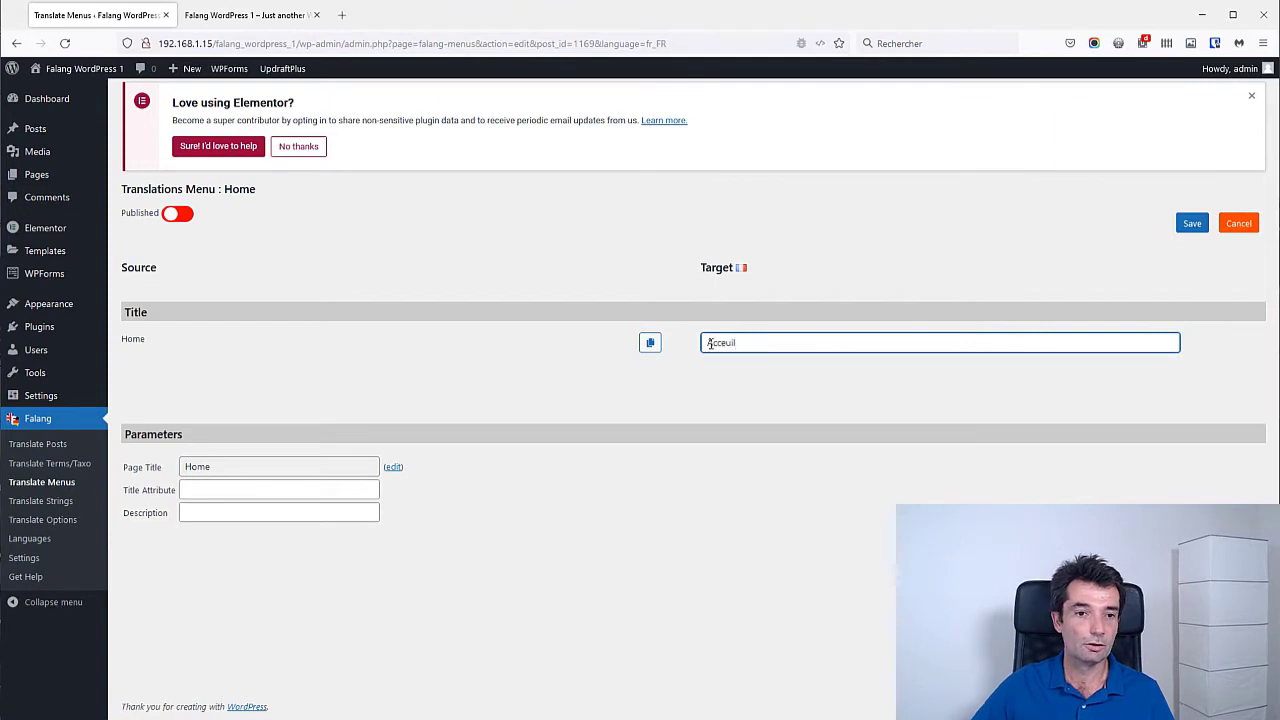
pyautogui.click(178, 213)
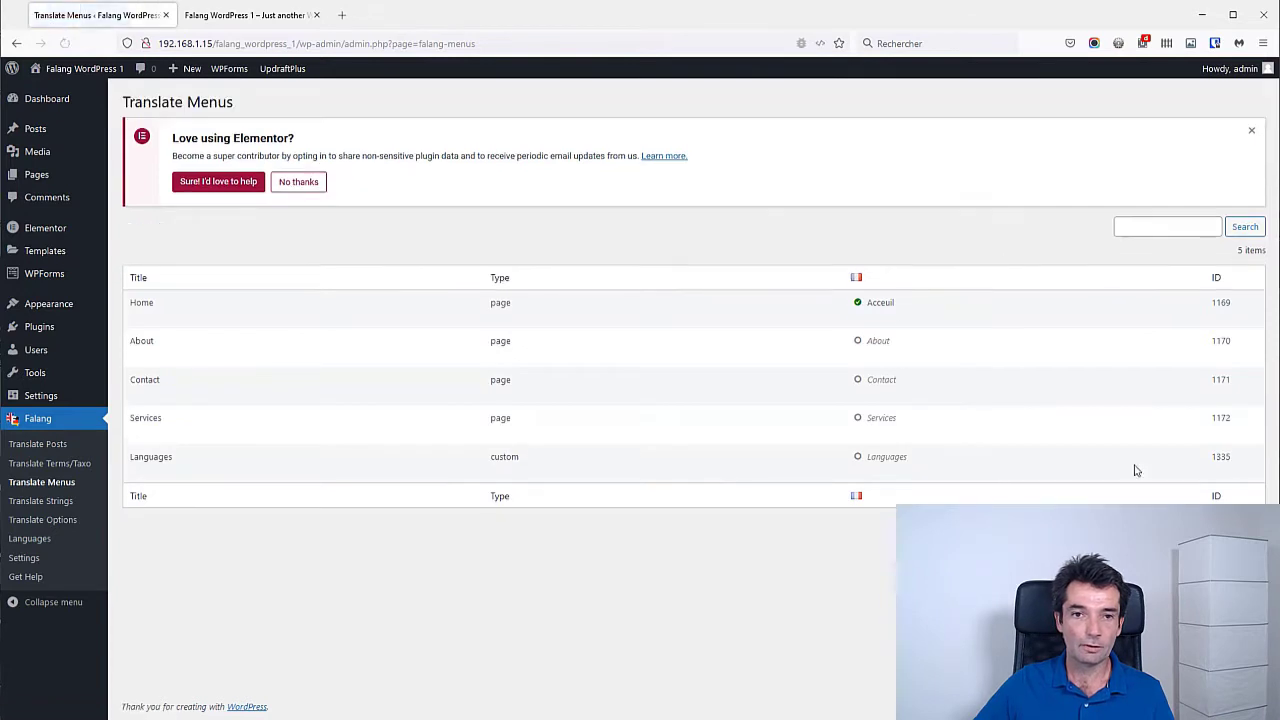
# Step: Switch the public site to French to check the translated Home menu item, and return to the admin
pyautogui.click(274, 16)
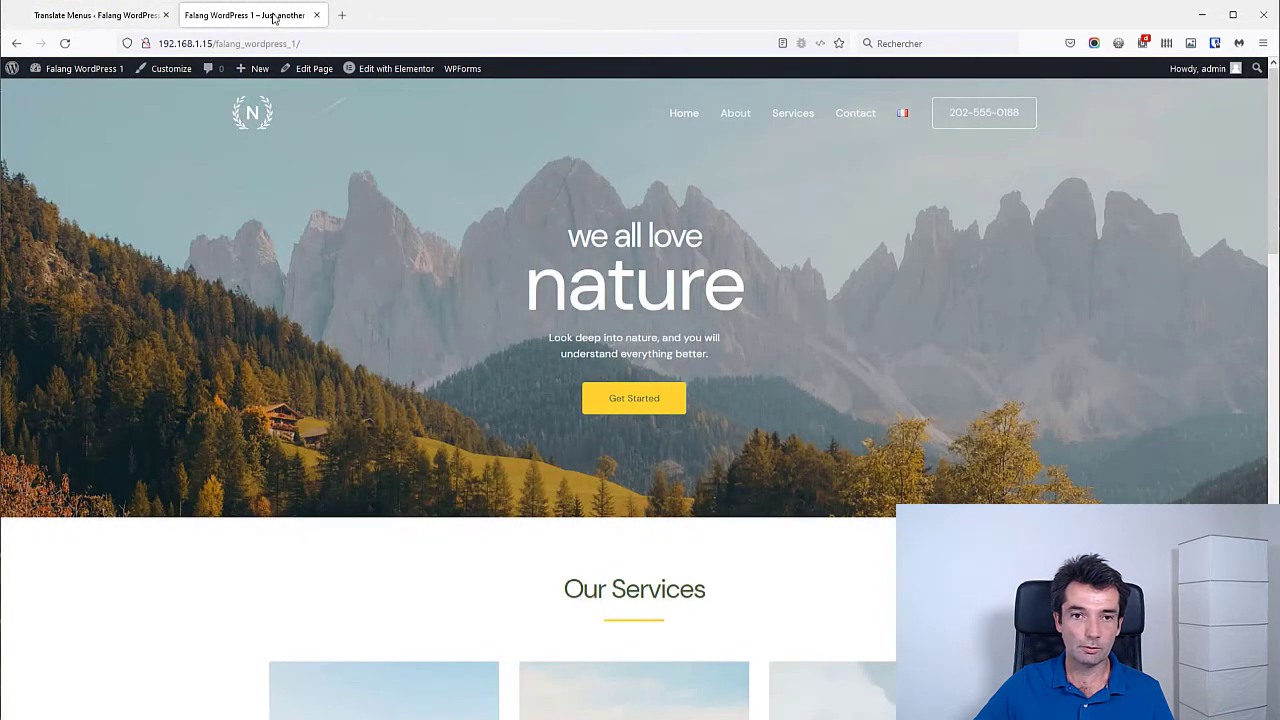
pyautogui.click(901, 117)
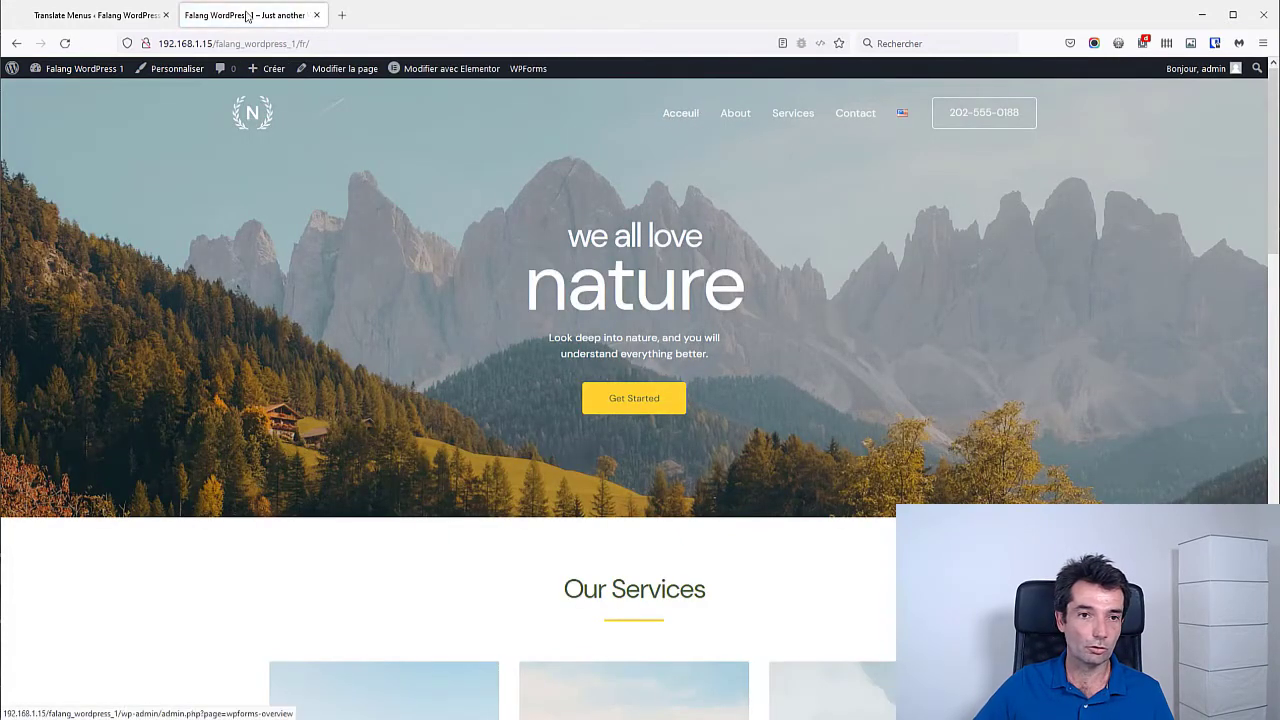
pyautogui.click(95, 15)
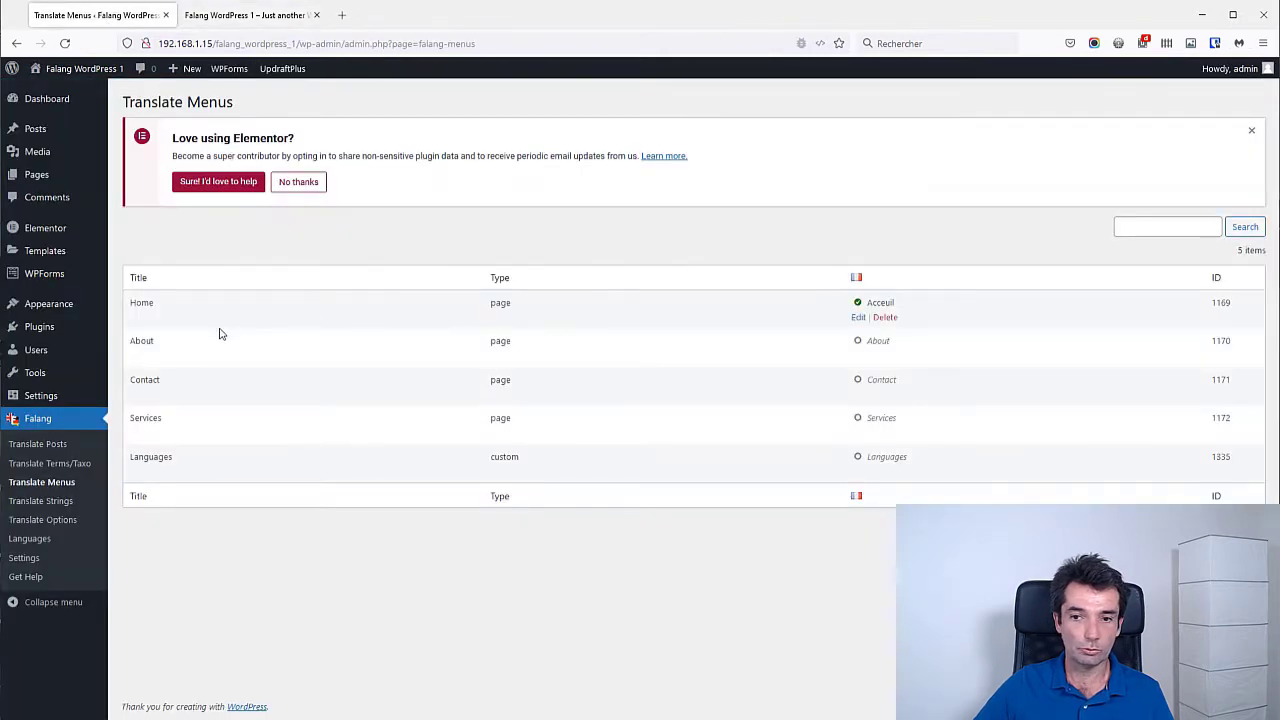
# Step: Save "A propos" as the published French title of the About menu item and check it on the refreshed French site
pyautogui.click(858, 357)
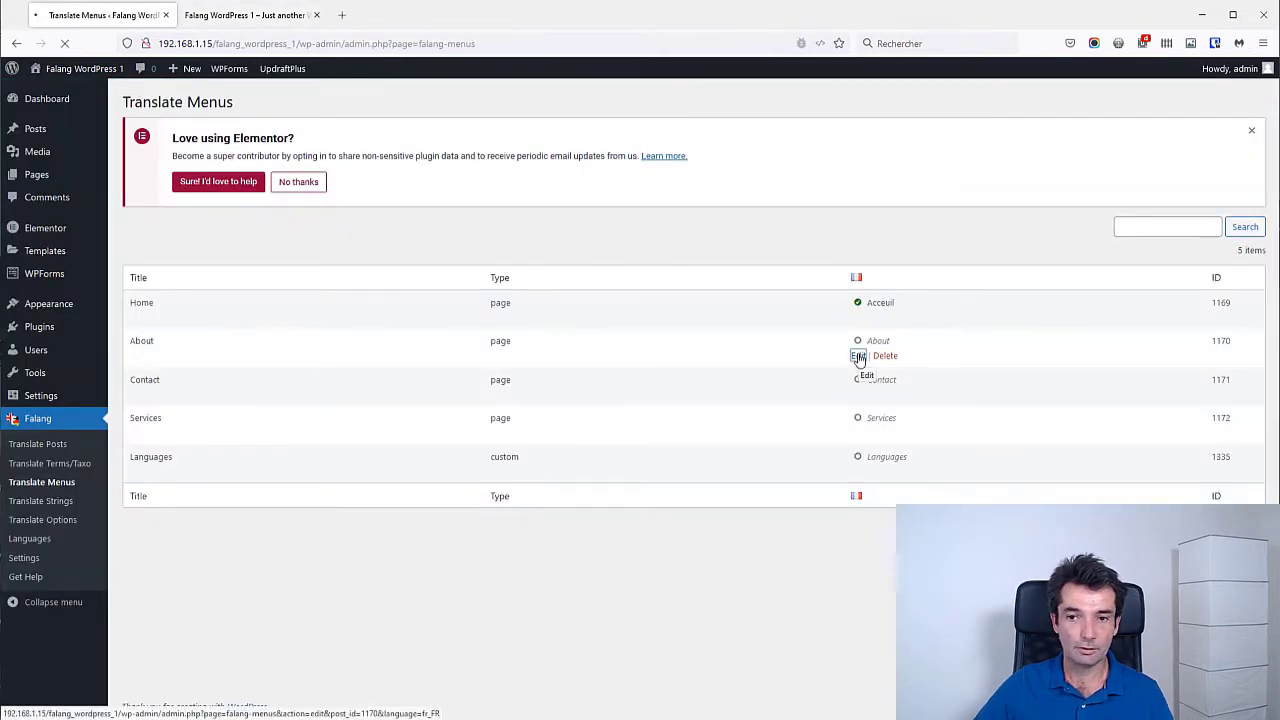
pyautogui.click(798, 341)
pyautogui.write('A')
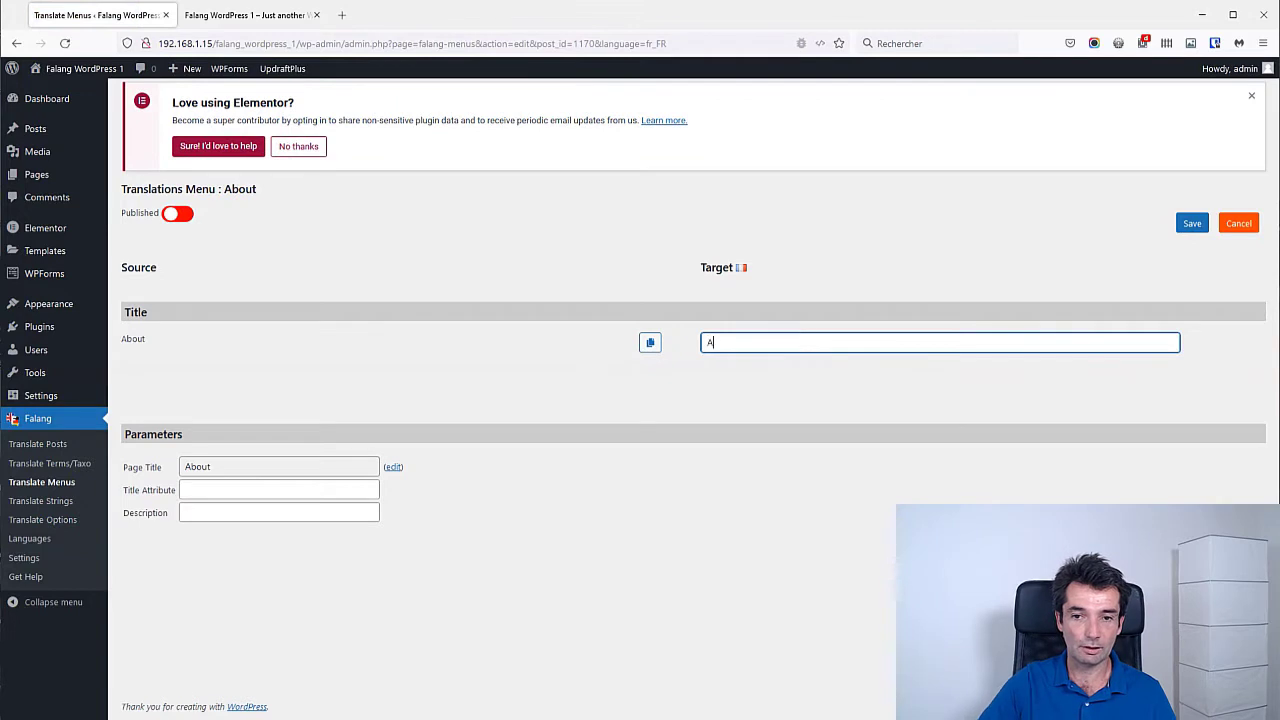
pyautogui.write(' propos')
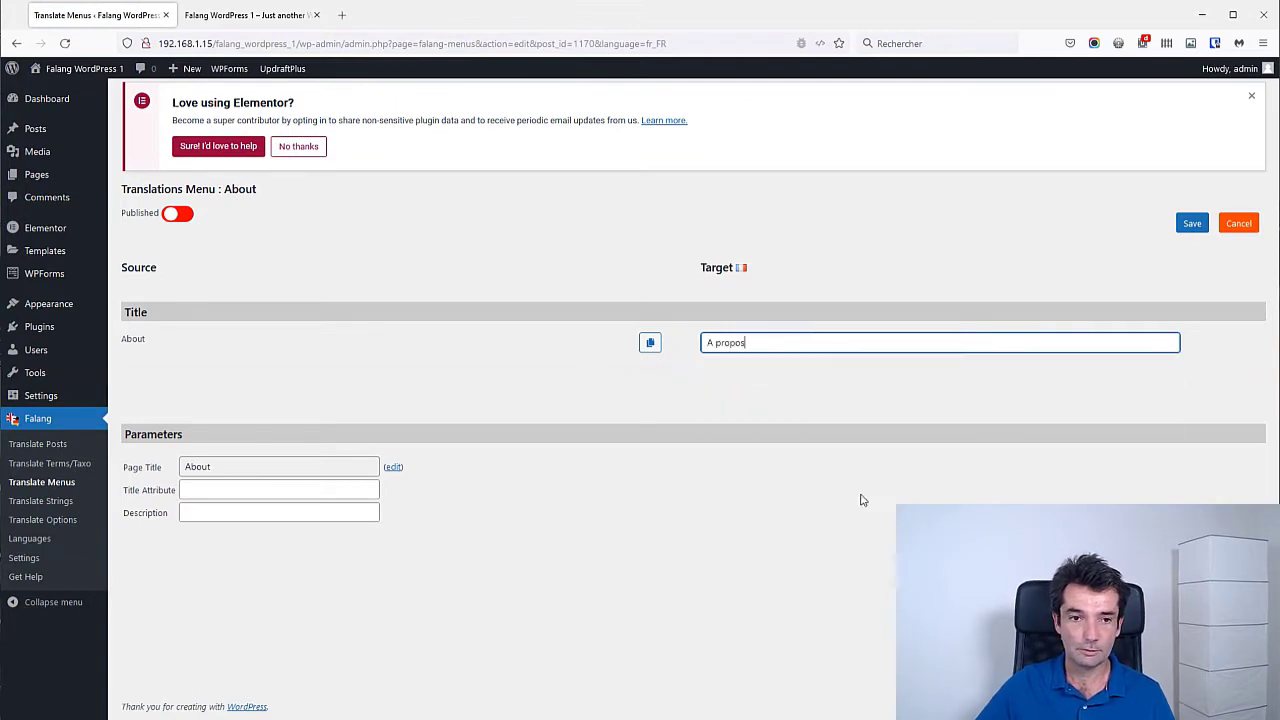
pyautogui.click(861, 498)
pyautogui.click(187, 218)
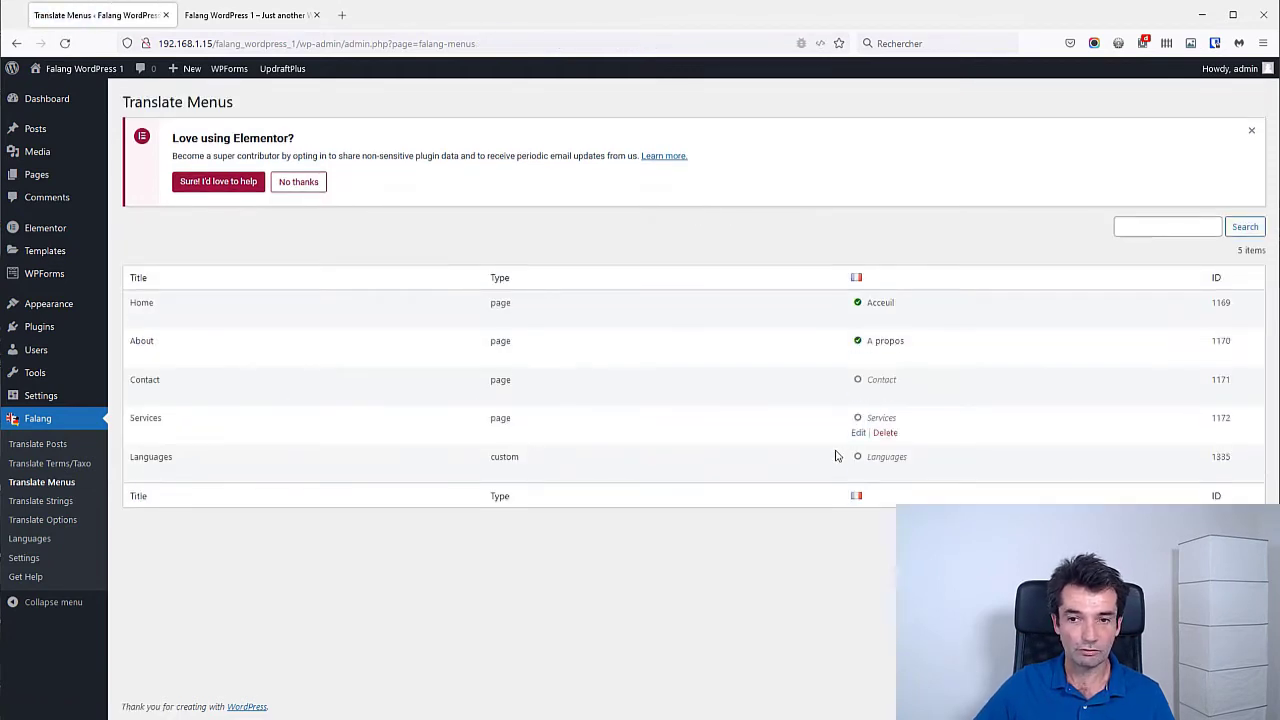
pyautogui.click(265, 16)
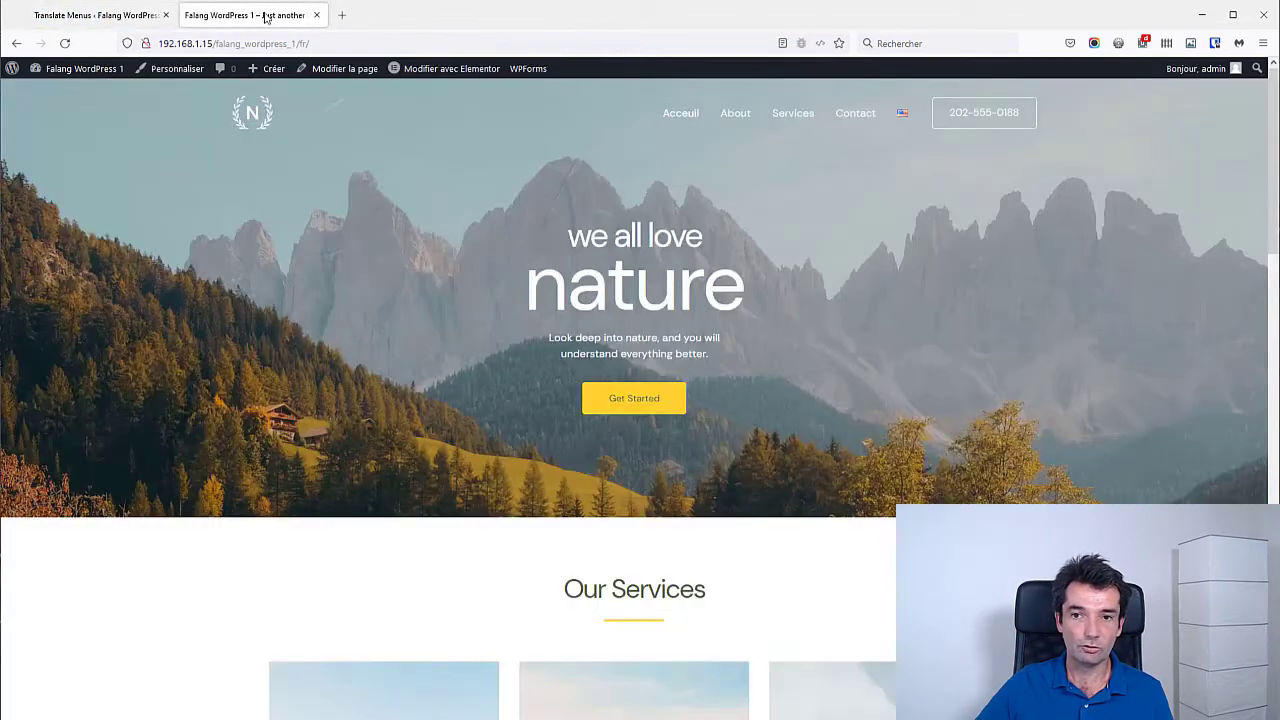
pyautogui.click(64, 43)
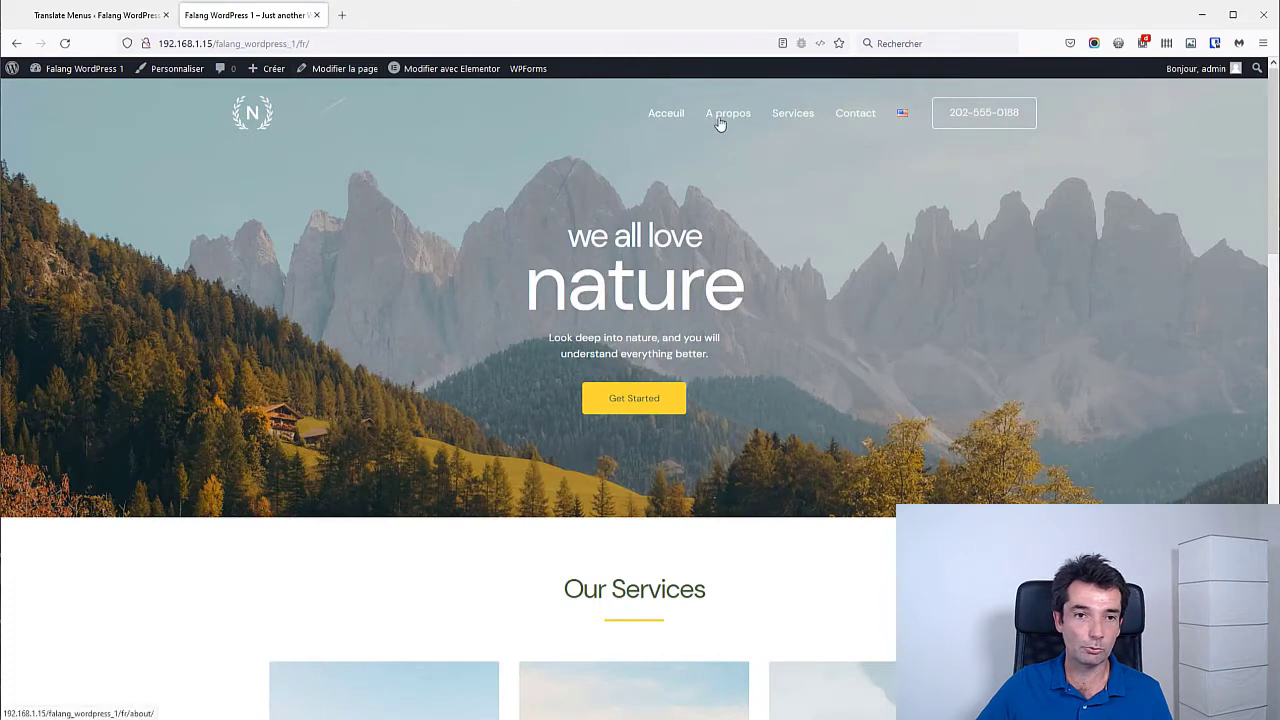
# Step: Unpublish and save the French translation of the About menu item, and refresh the French site to check the menu
pyautogui.click(110, 15)
pyautogui.click(858, 352)
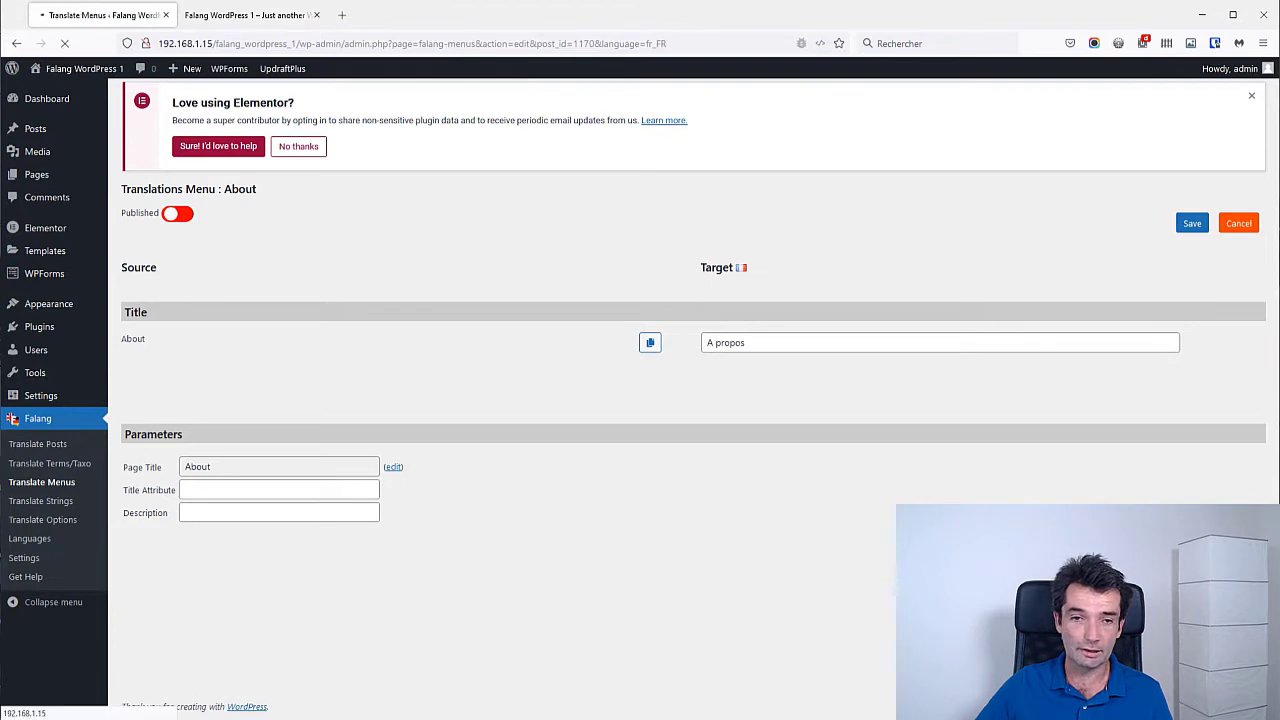
pyautogui.click(262, 22)
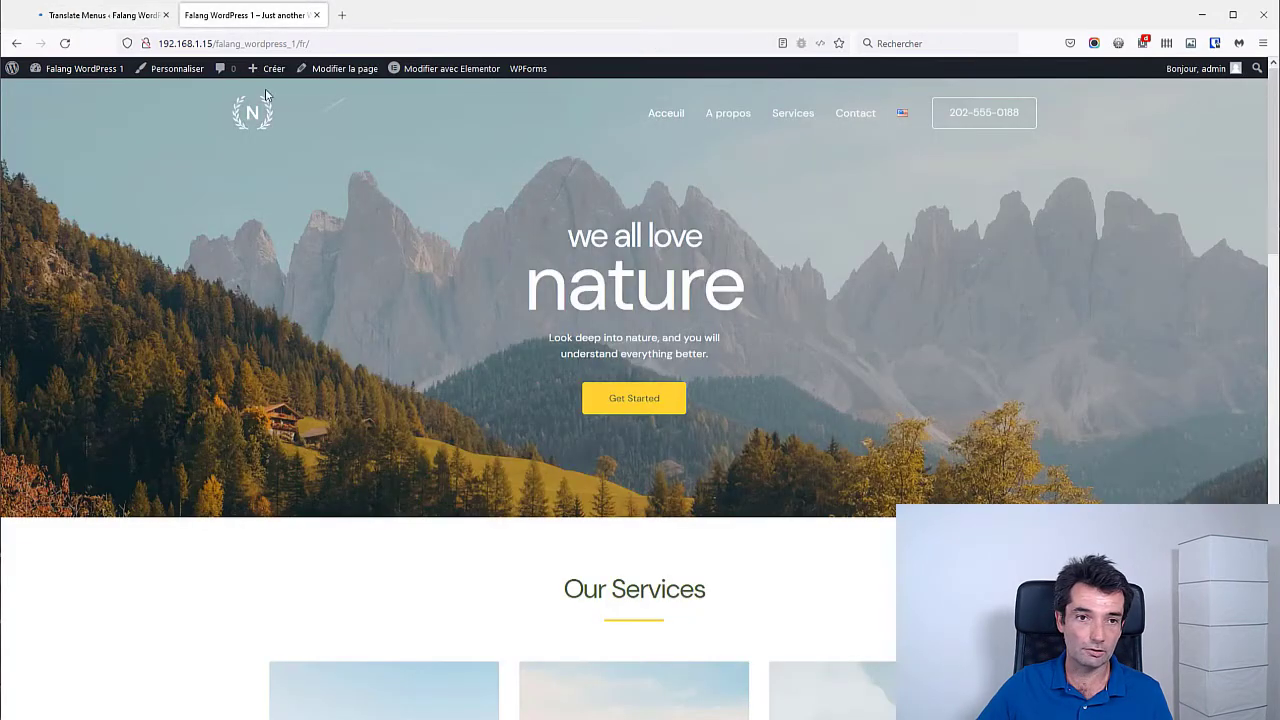
pyautogui.press('F5')
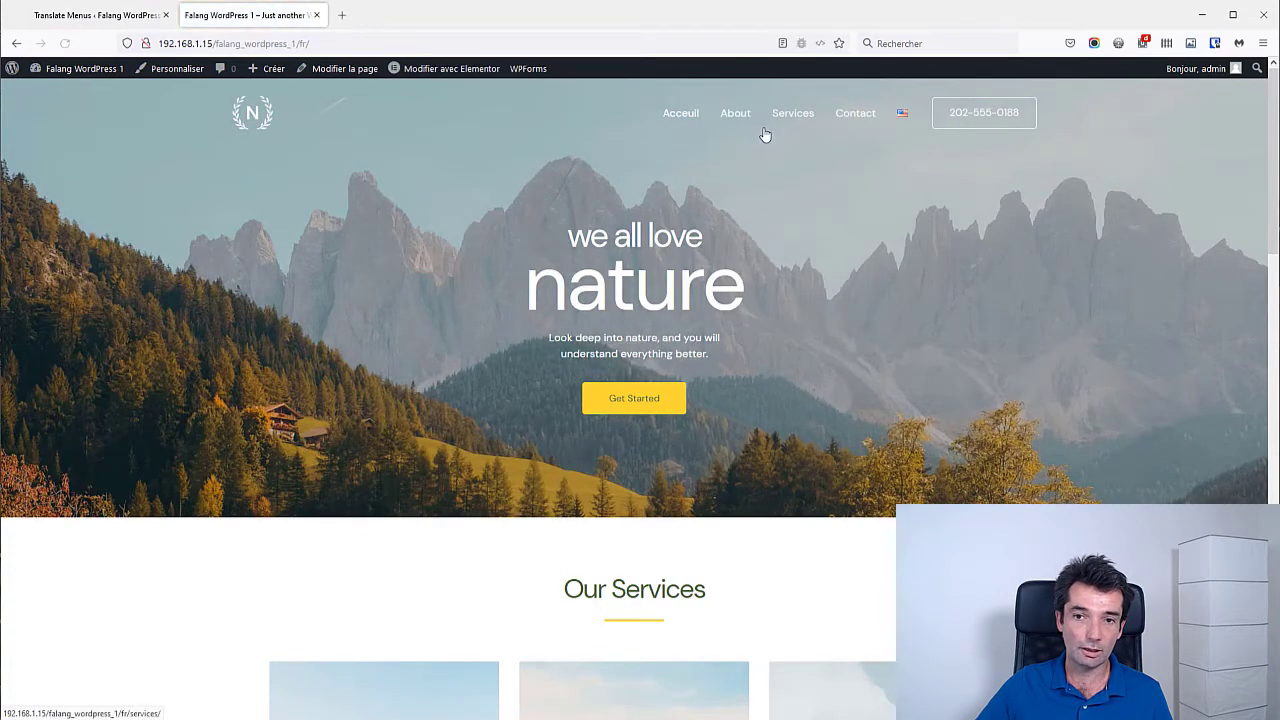
# Step: Publish and save the French translation of the About menu item again, and refresh the French site to check it
pyautogui.click(105, 16)
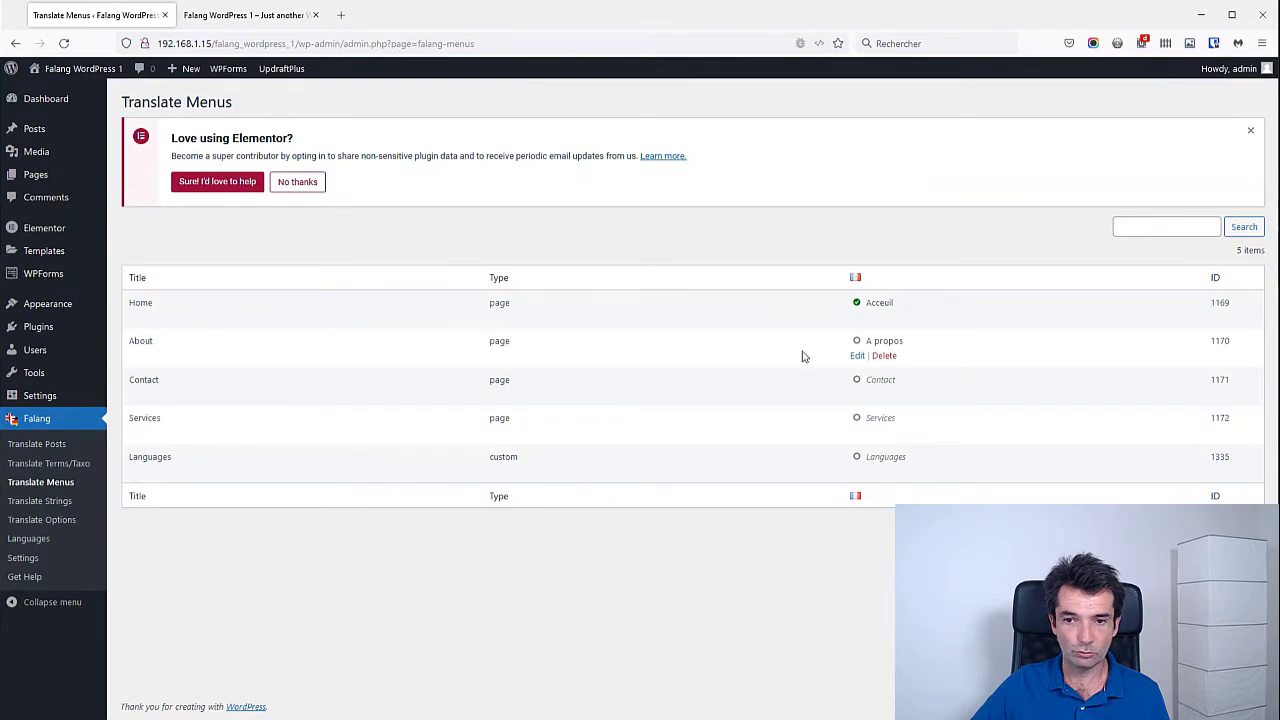
pyautogui.click(856, 356)
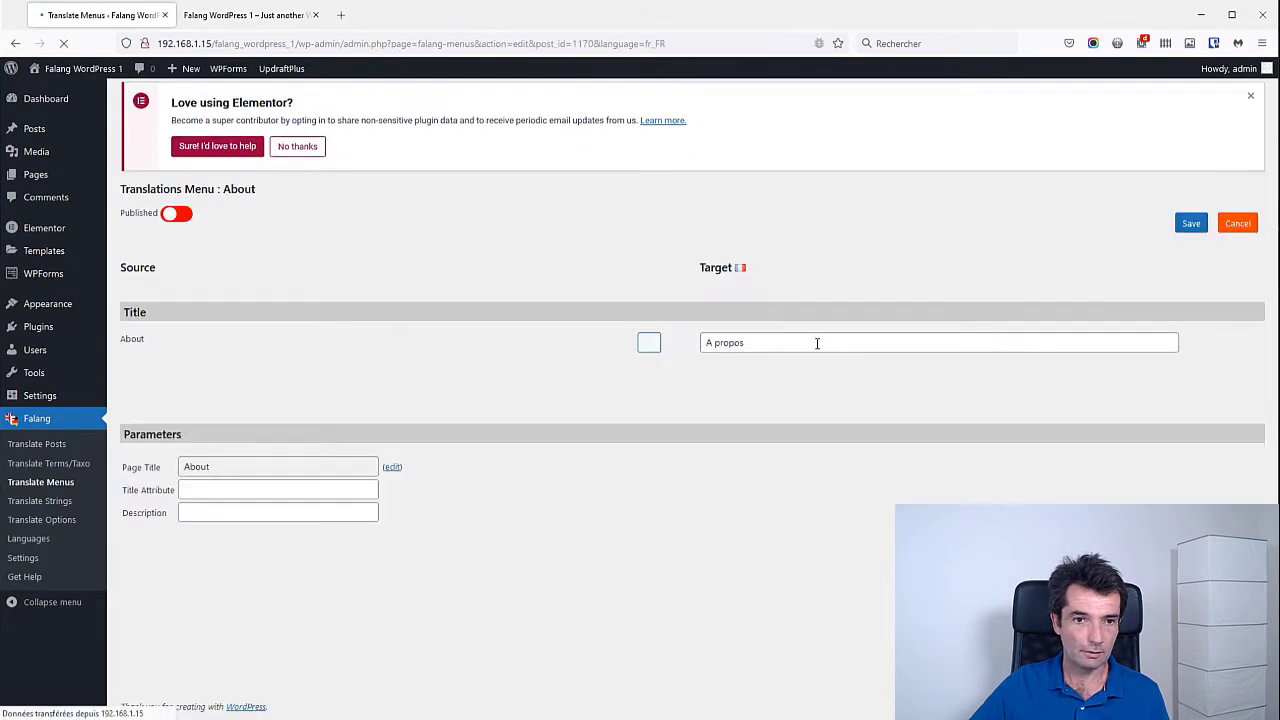
pyautogui.click(177, 214)
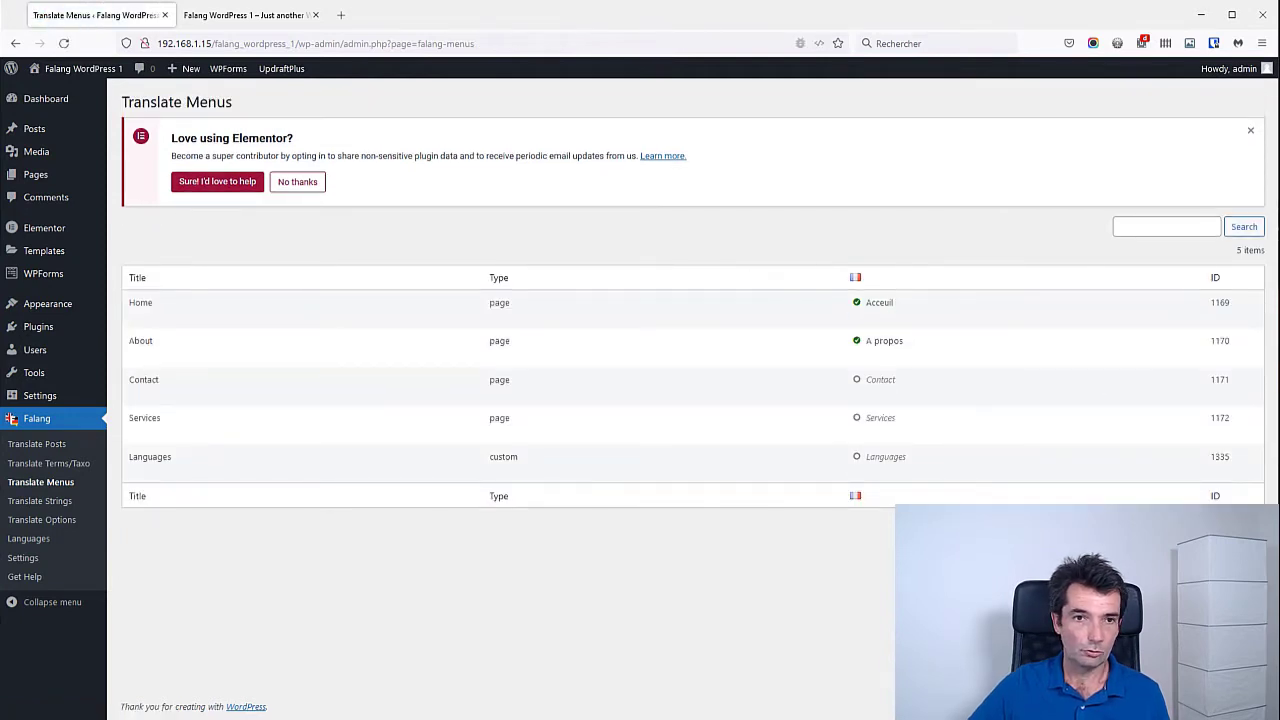
pyautogui.click(246, 17)
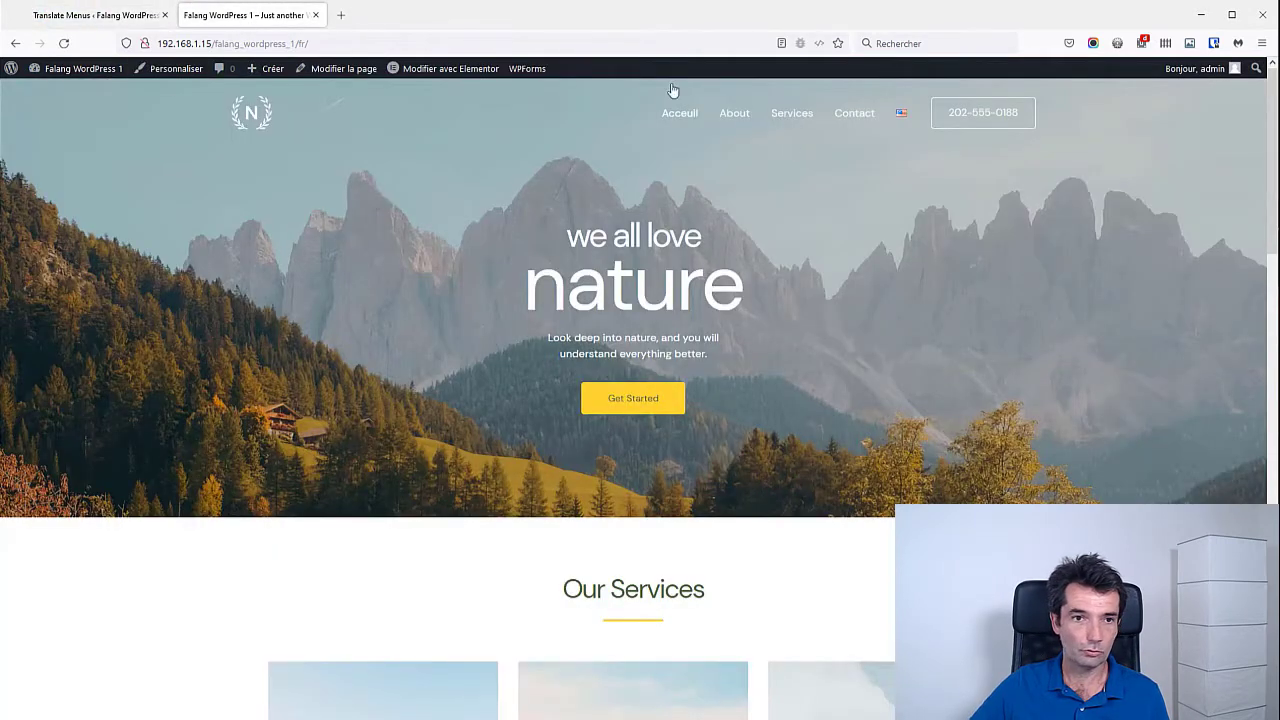
pyautogui.click(63, 43)
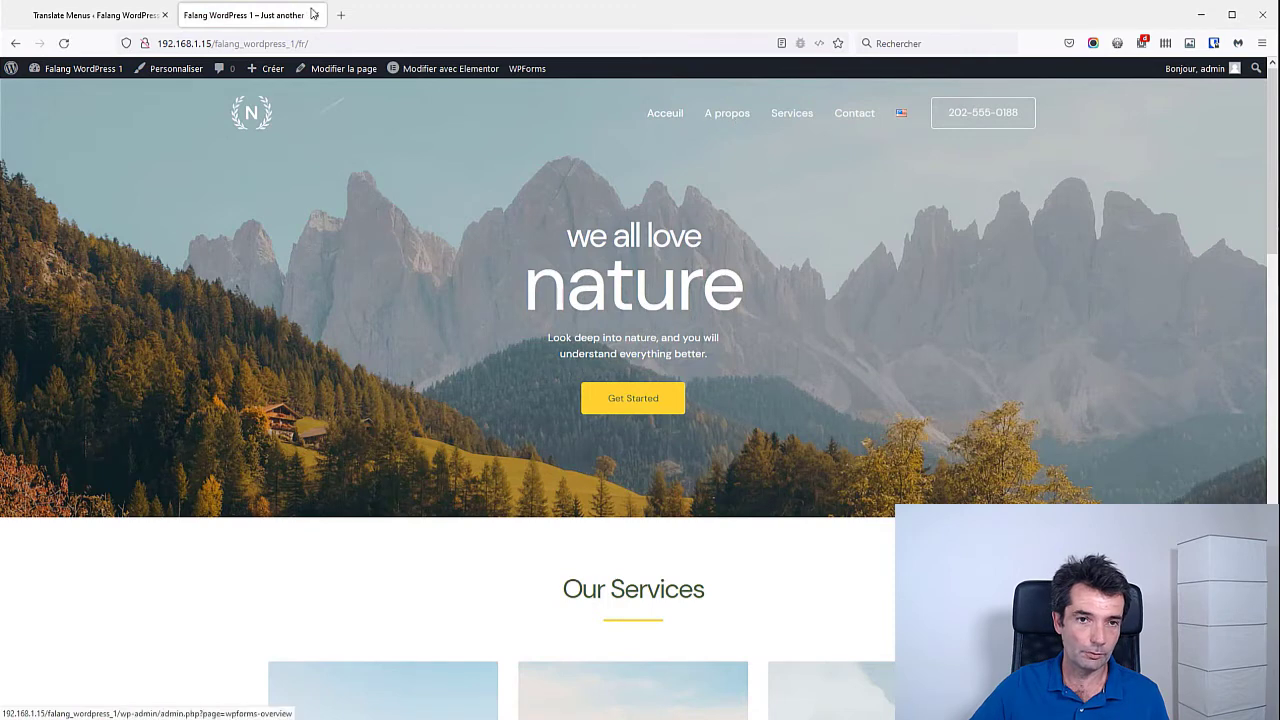
# Step: Go to the posts list in the admin and open the French translation of the "Hello world!" post
pyautogui.click(125, 15)
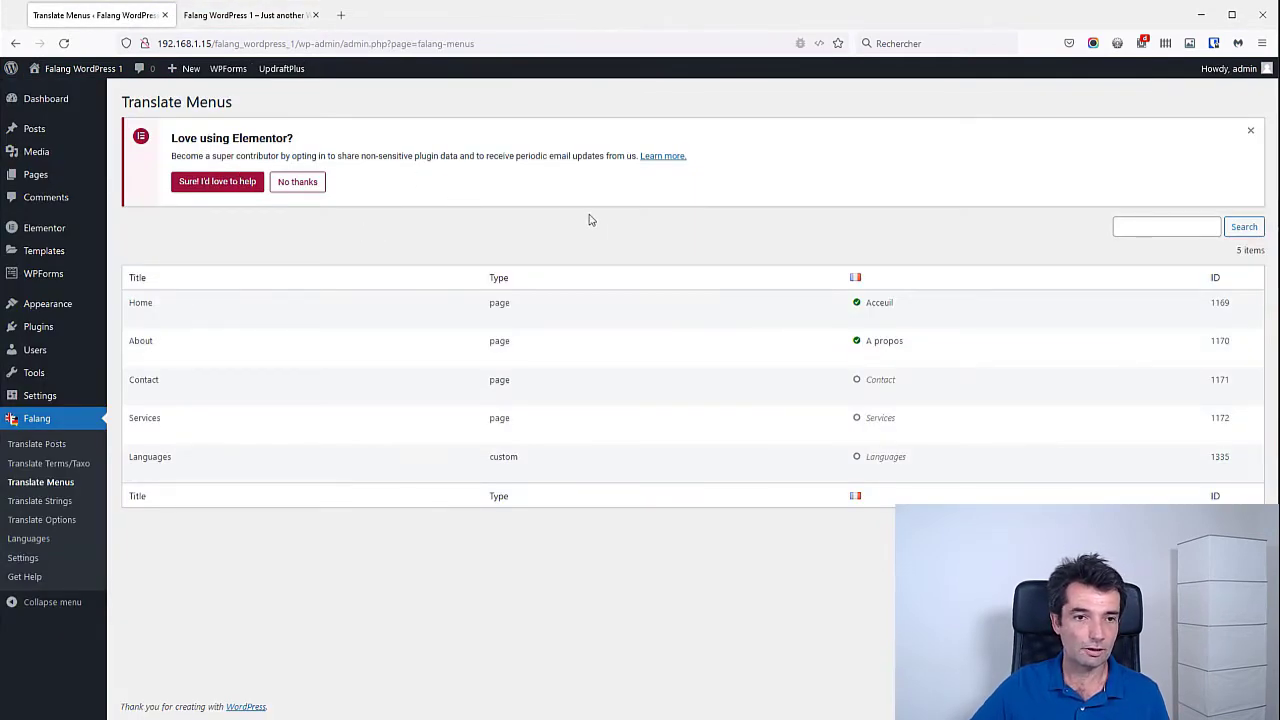
pyautogui.click(27, 133)
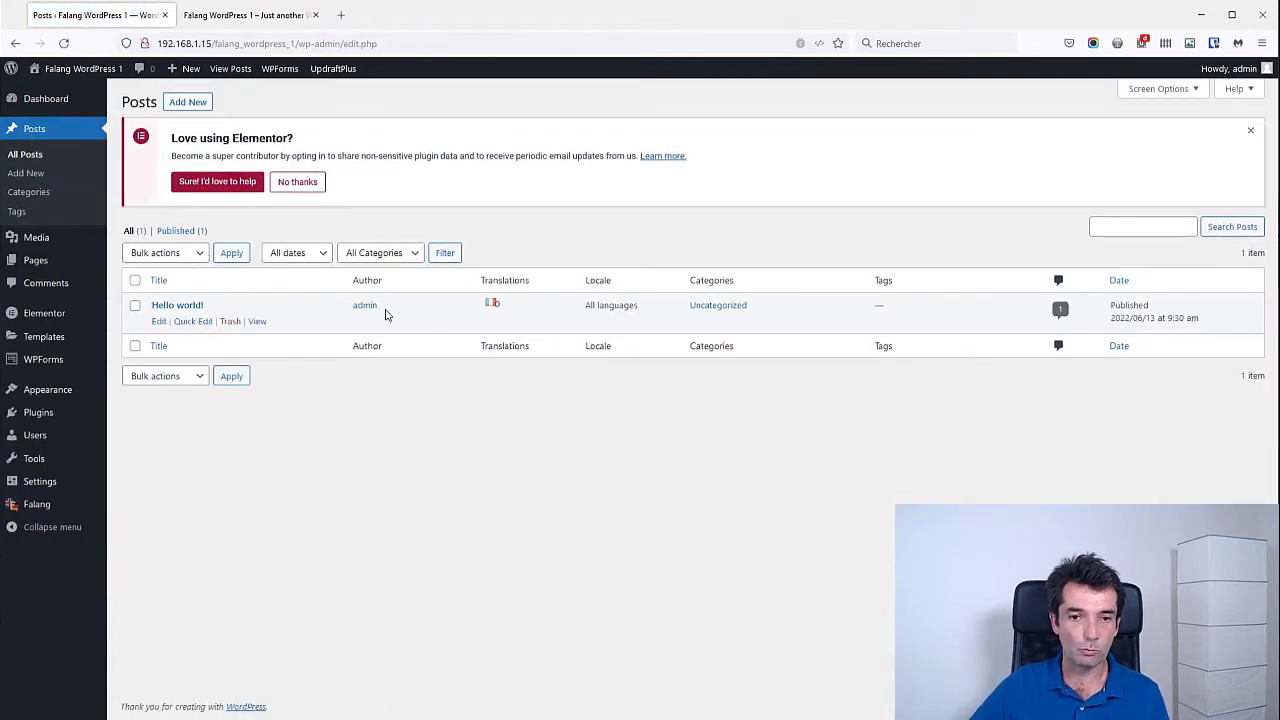
pyautogui.click(493, 306)
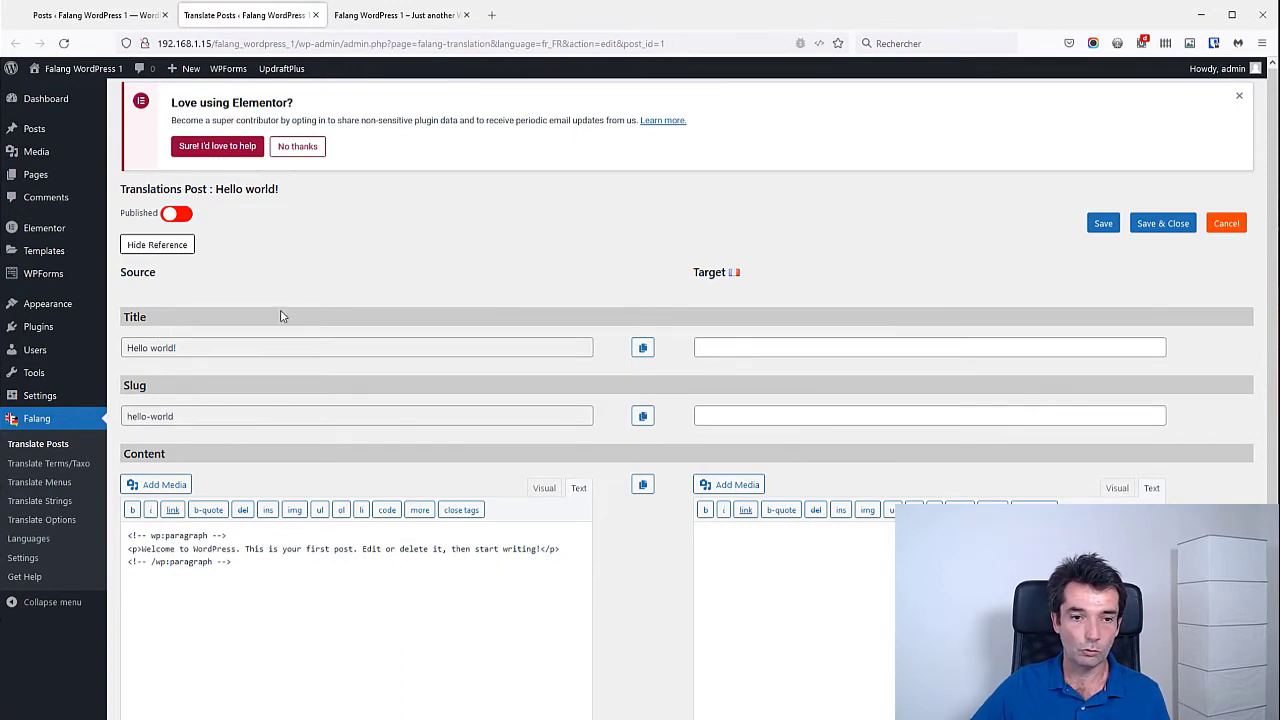
# Step: Enter "Bonjour tous le monde" as the French title of the post and copy it into the French slug
pyautogui.click(642, 348)
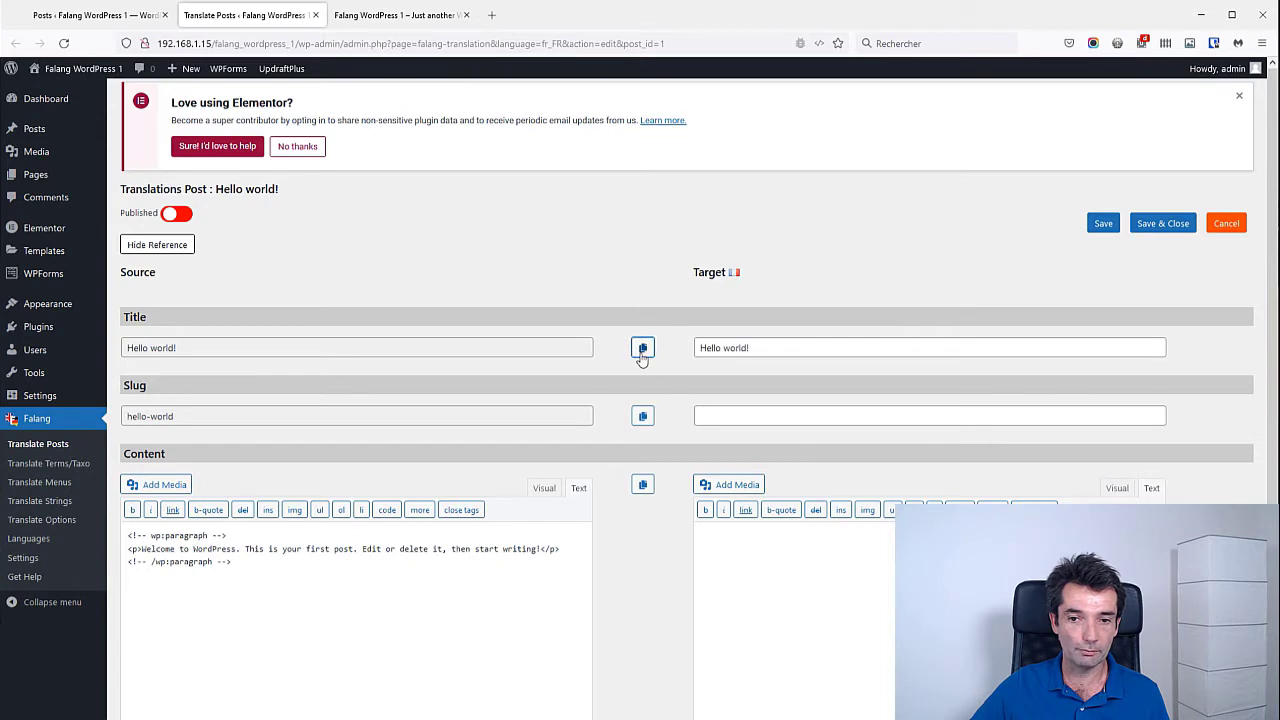
pyautogui.moveTo(752, 349); pyautogui.dragTo(697, 340)
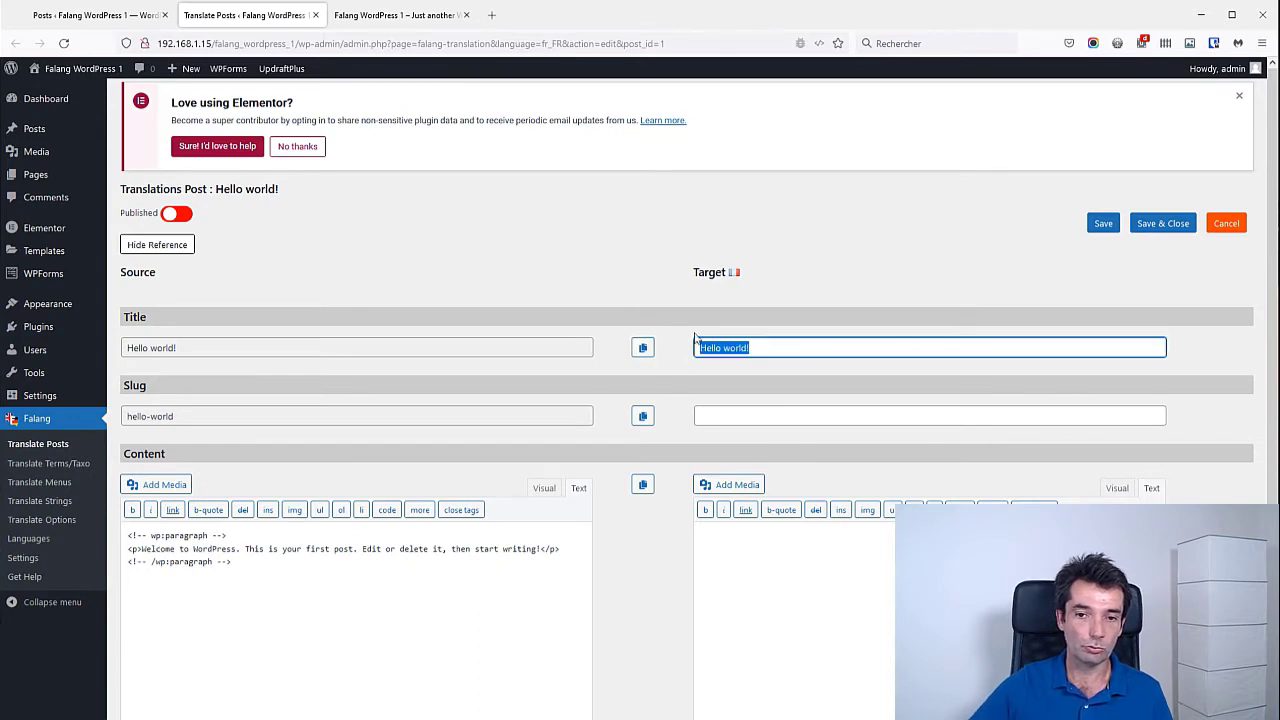
pyautogui.press('BackSpace')
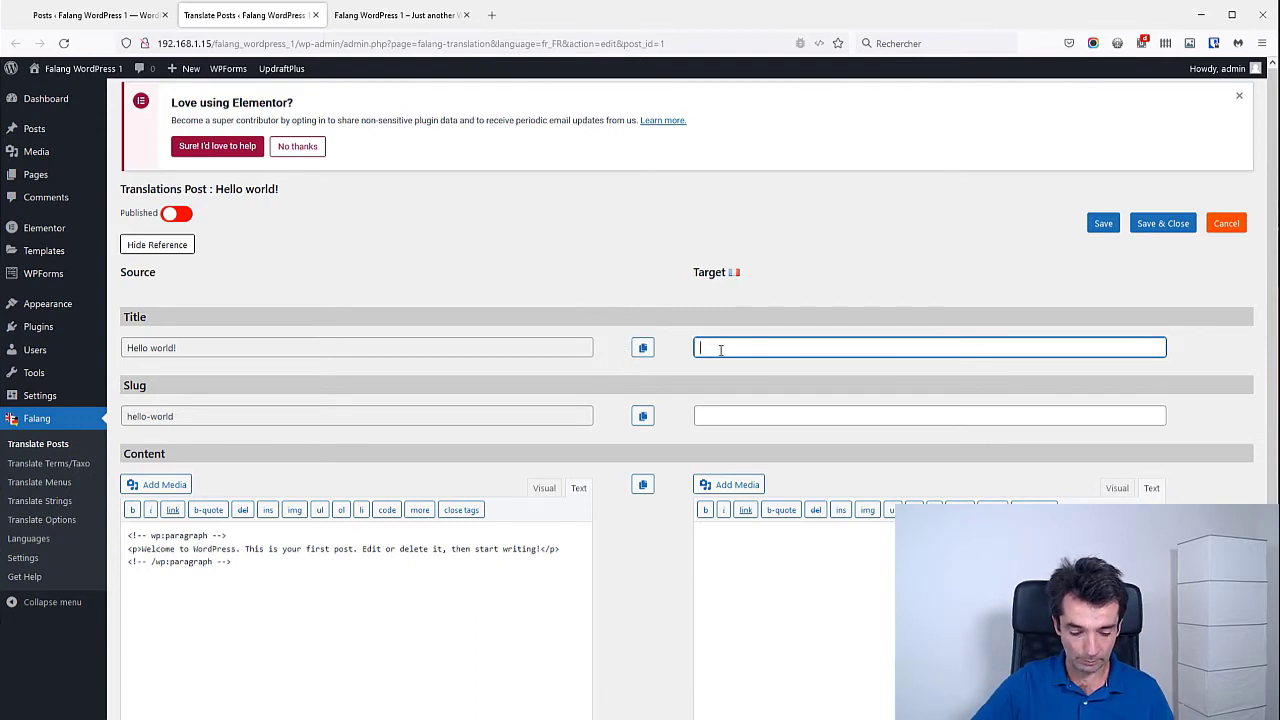
pyautogui.write('Bonj')
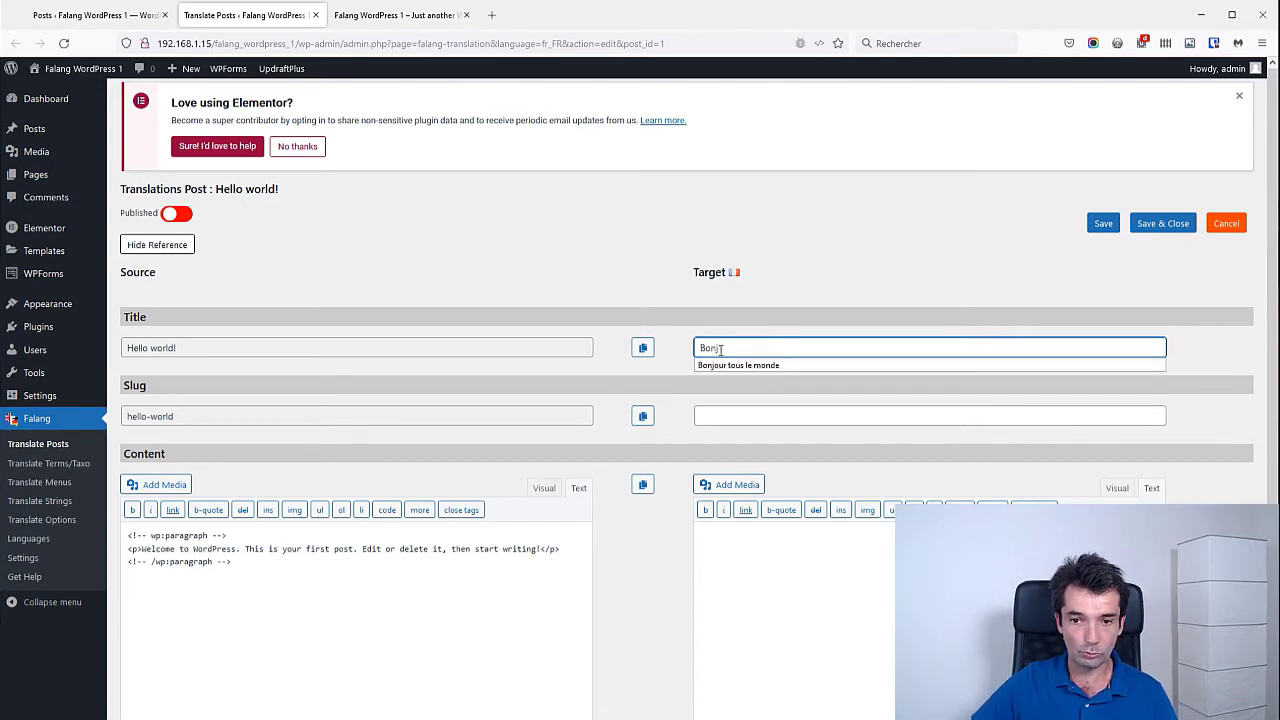
pyautogui.press('Down')
pyautogui.press('Return')
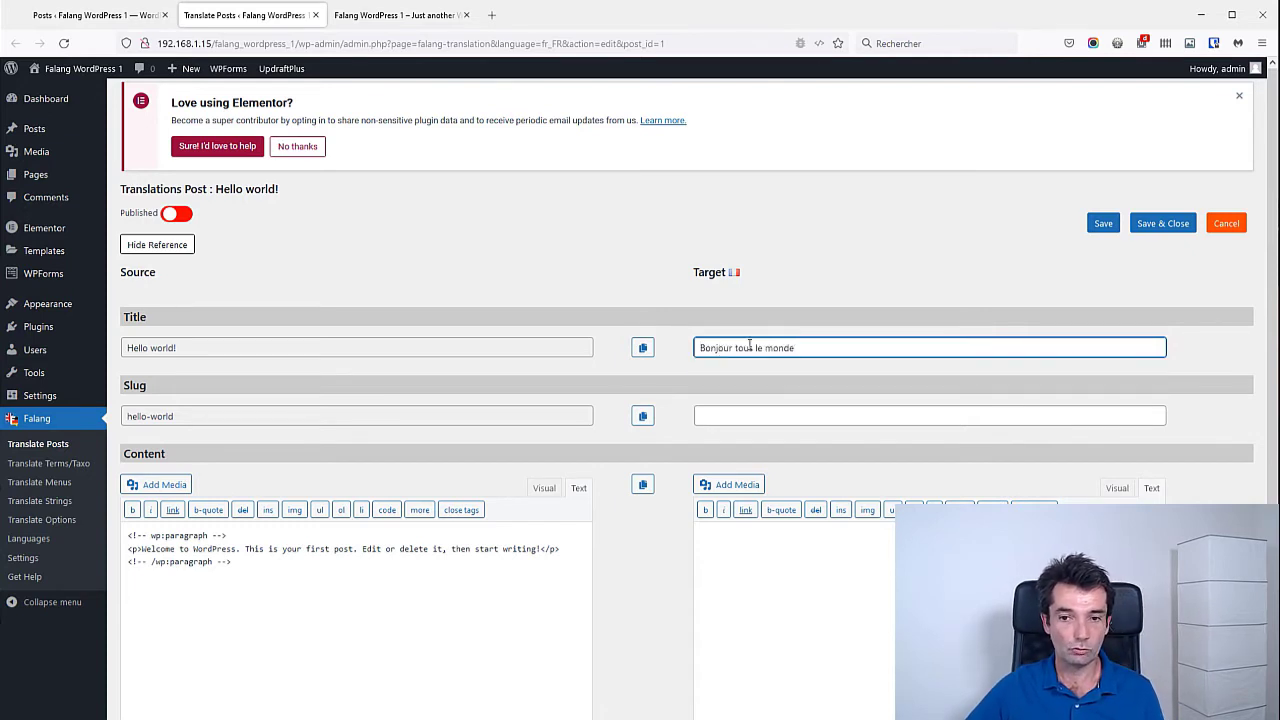
pyautogui.tripleClick(838, 347)
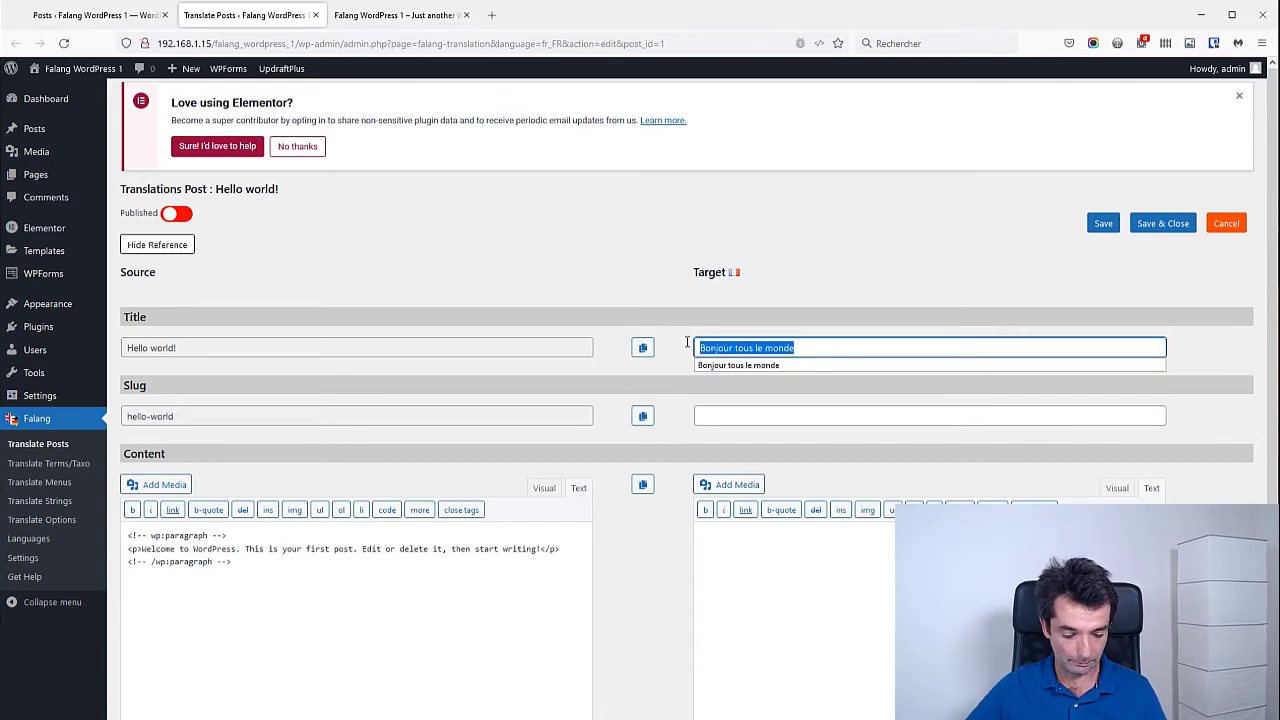
pyautogui.click(738, 411)
pyautogui.hotkey('ctrl', 'v')
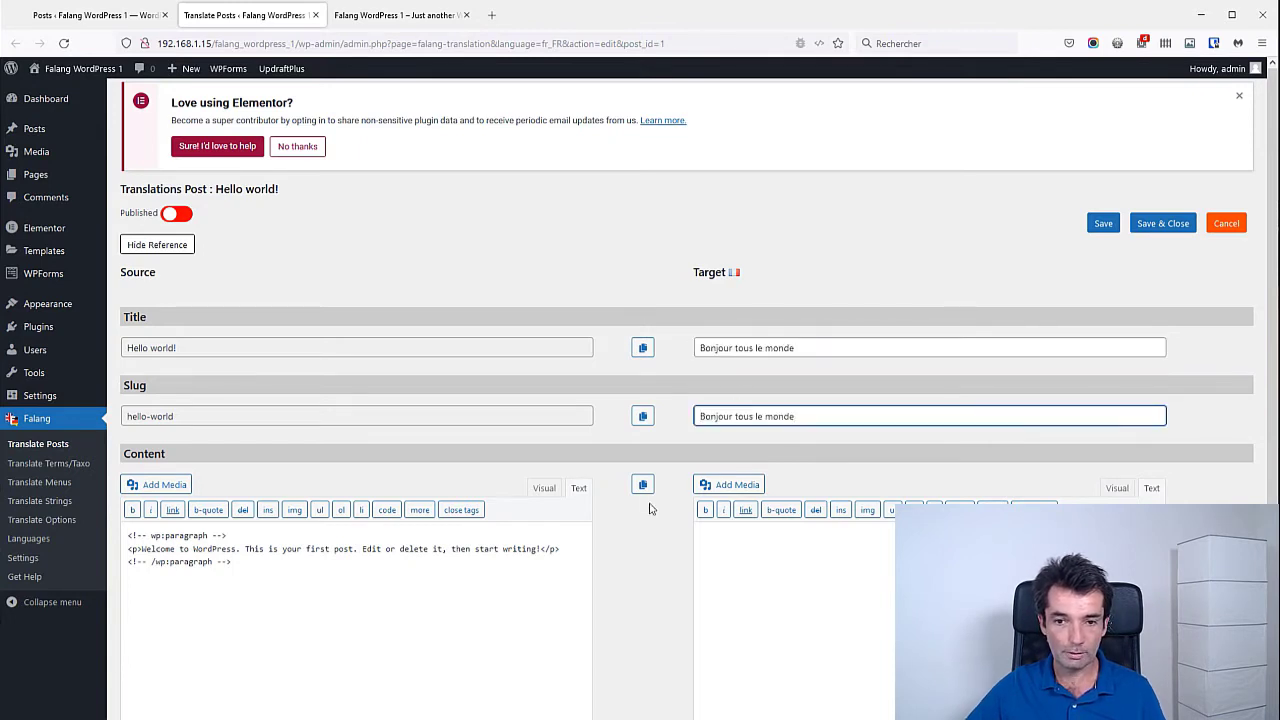
# Step: Copy the source content into the French content and replace "Welcome to WordPress" with "Bonjour Wordpress"
pyautogui.click(643, 485)
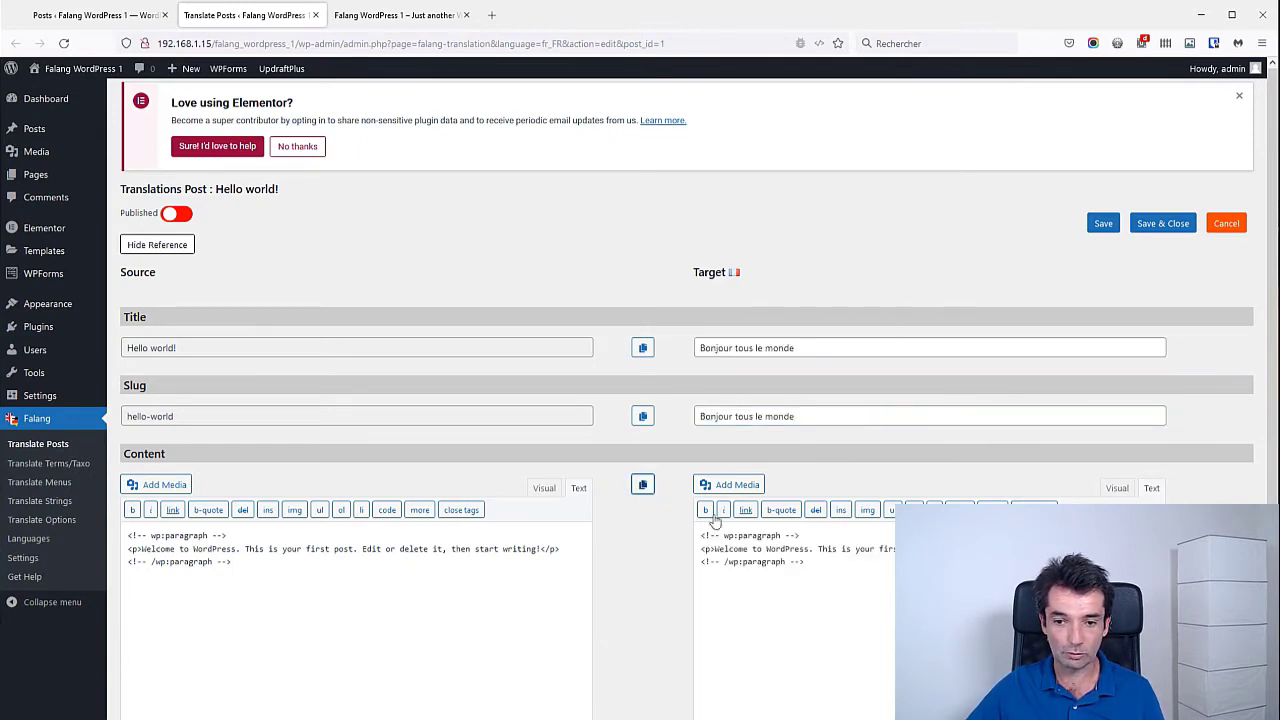
pyautogui.moveTo(719, 553)
pyautogui.mouseDown()
pyautogui.moveTo(809, 549)
pyautogui.moveTo(716, 549)
pyautogui.mouseUp()
pyautogui.click(809, 549)
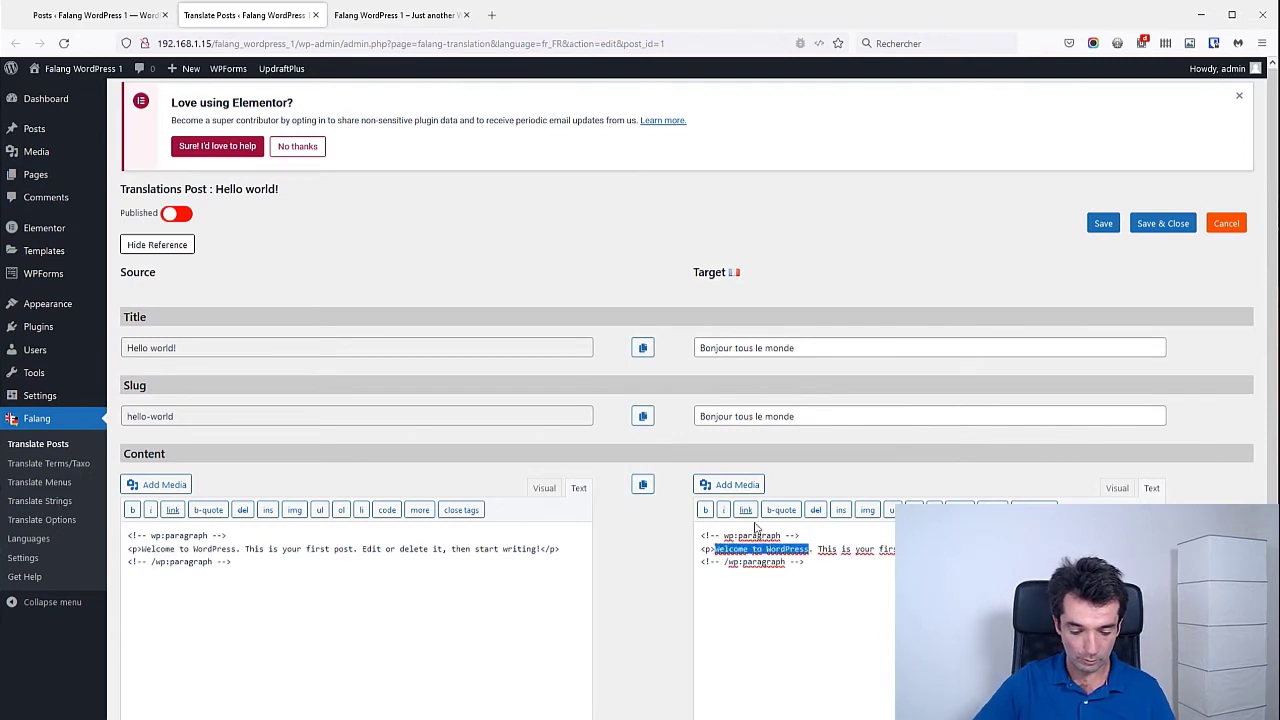
pyautogui.press('BackSpace')
pyautogui.write('Bonjour W')
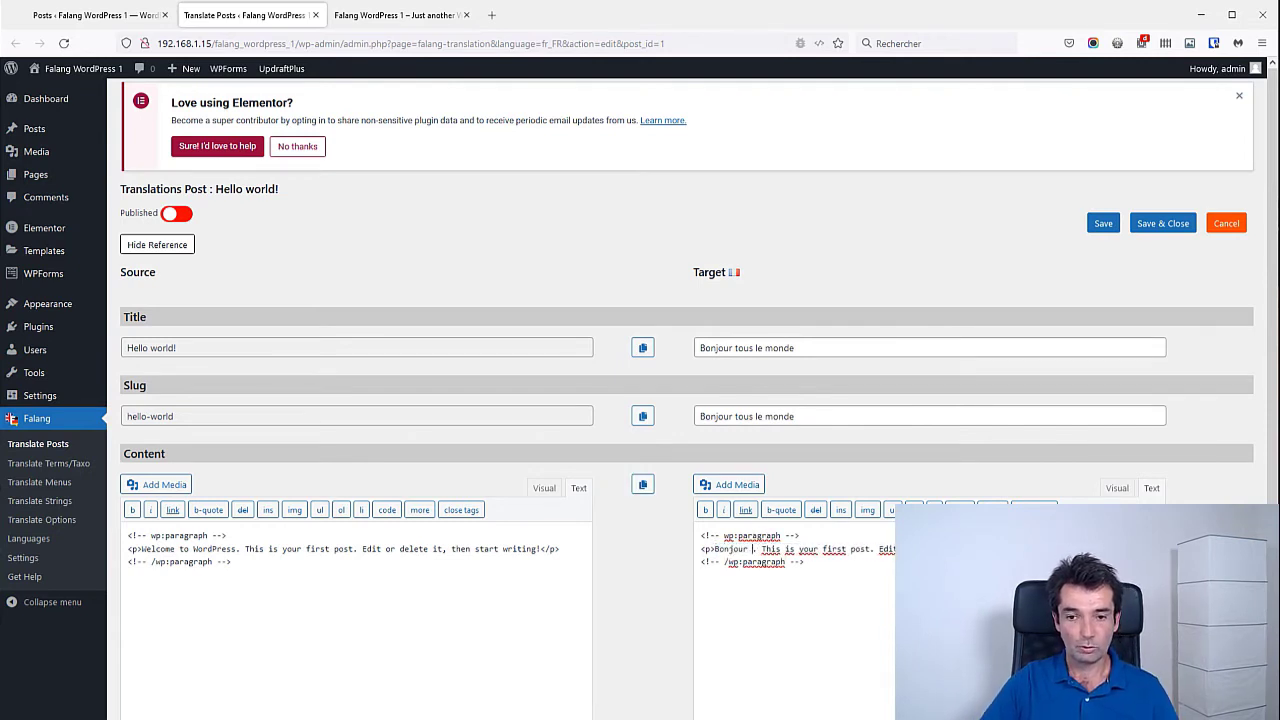
pyautogui.write('ordpress')
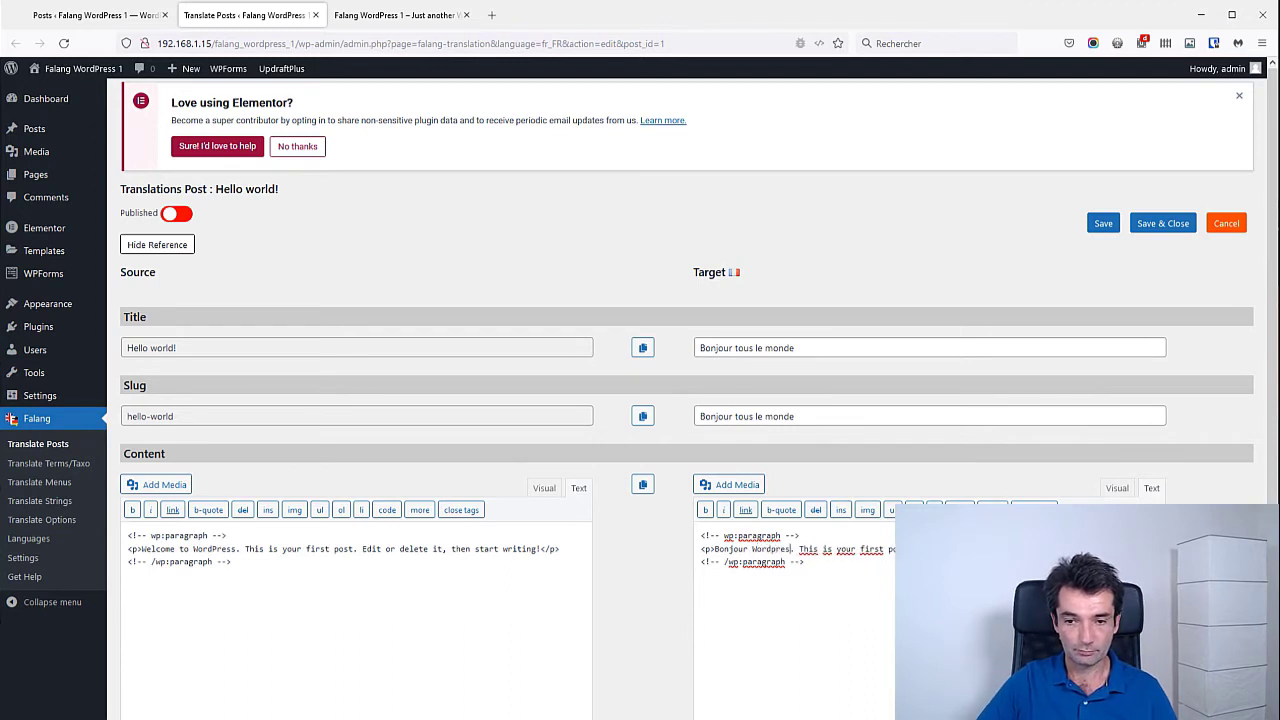
# Step: Mark the post translation as published, save and close it, and check the "Hello world!" entry in the translation list
pyautogui.click(180, 213)
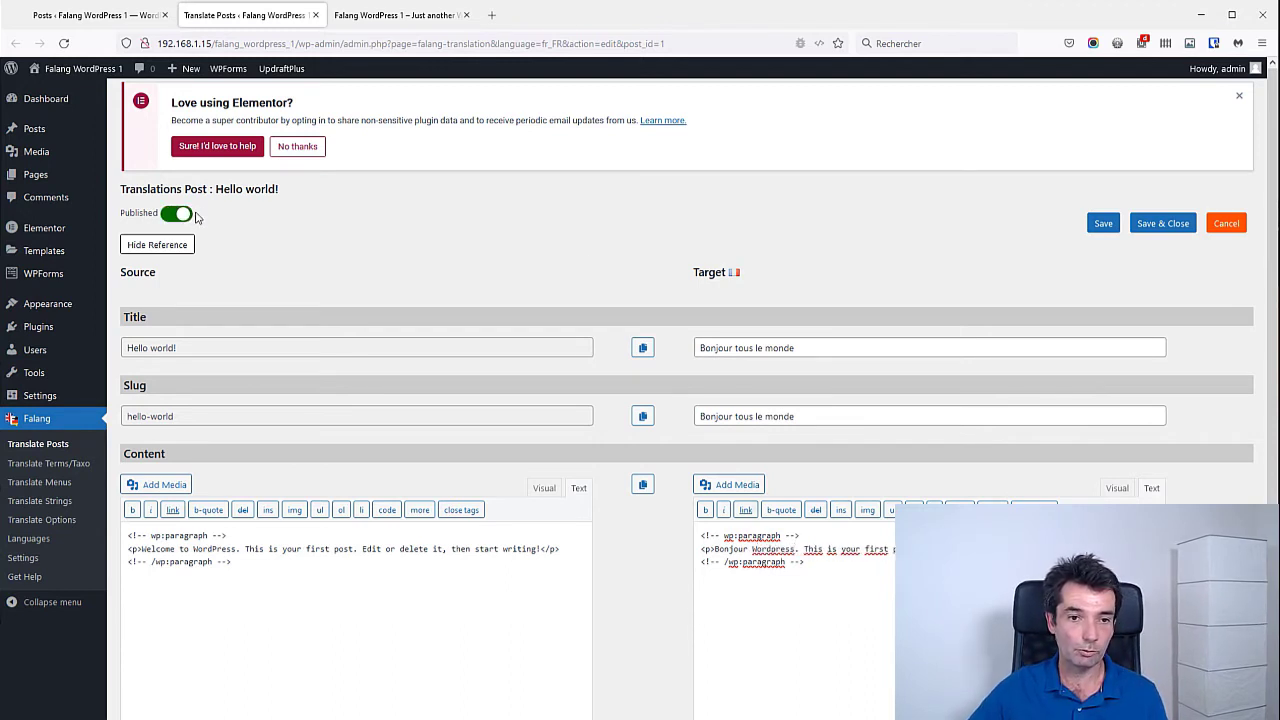
pyautogui.click(1145, 230)
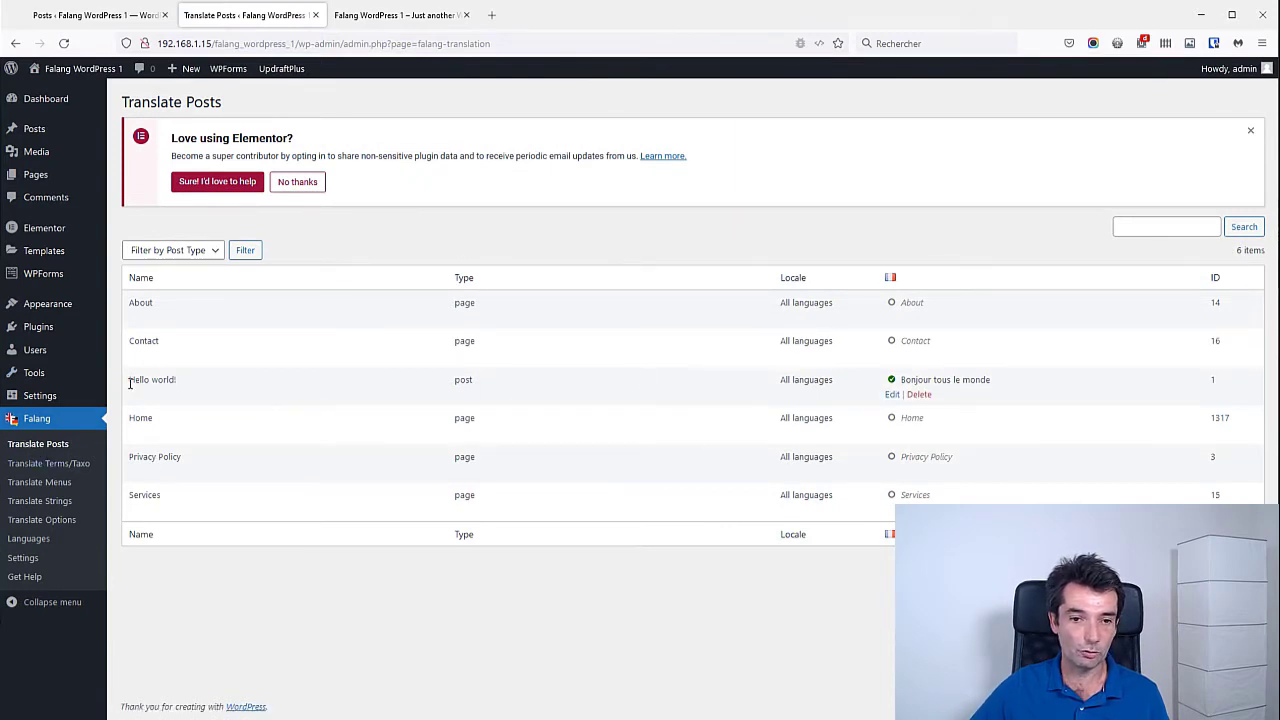
pyautogui.moveTo(130, 384); pyautogui.dragTo(193, 389)
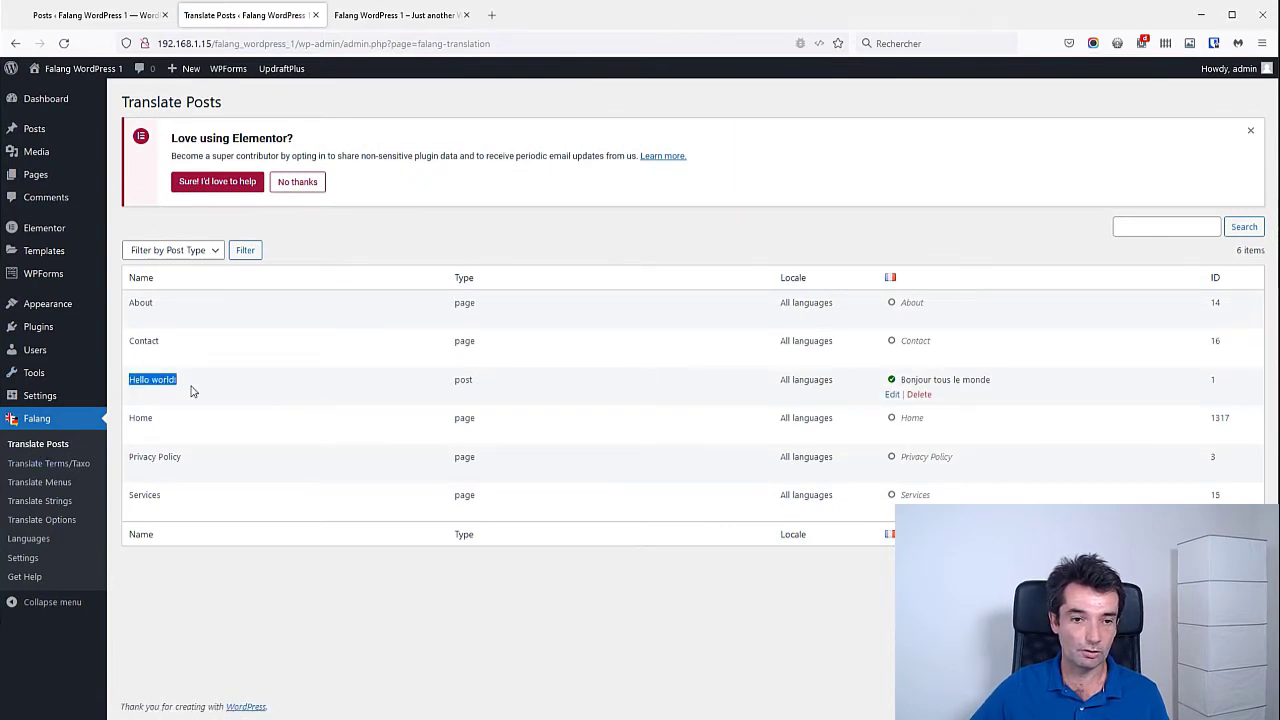
pyautogui.doubleClick(460, 380)
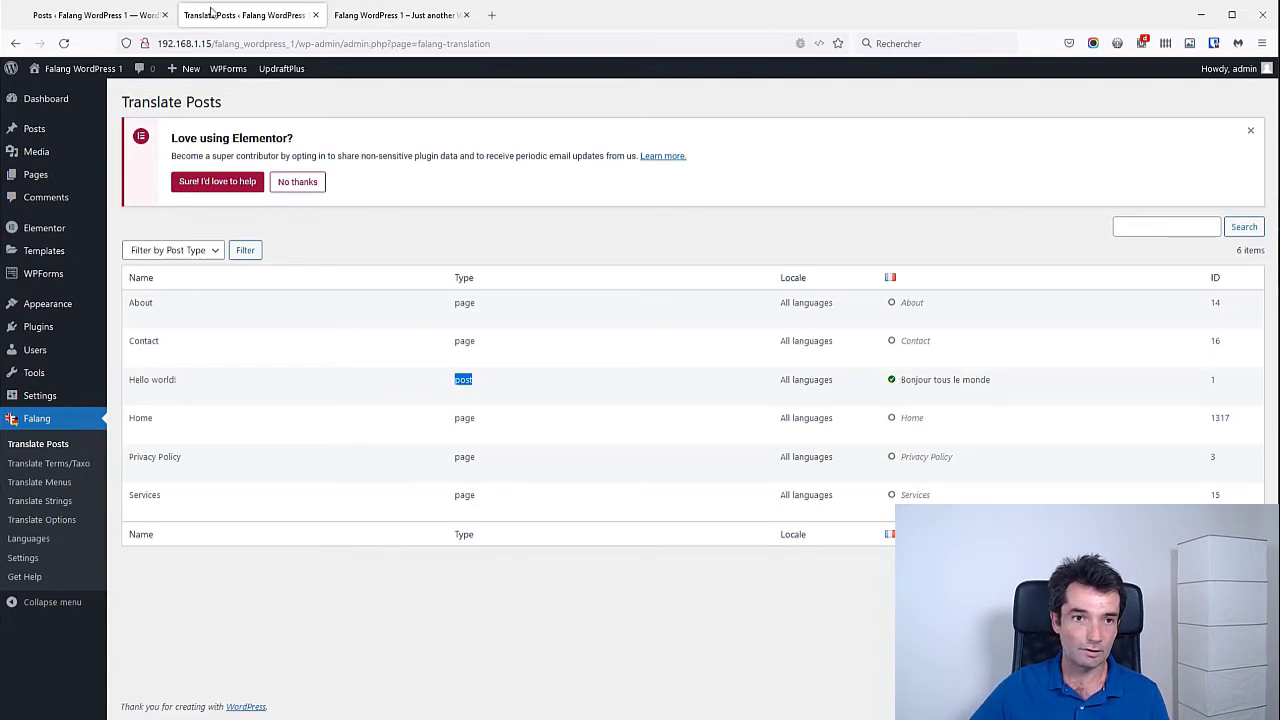
# Step: Reload the posts list to check the French translation status of "Hello world!" and close the Translate Posts page
pyautogui.click(95, 15)
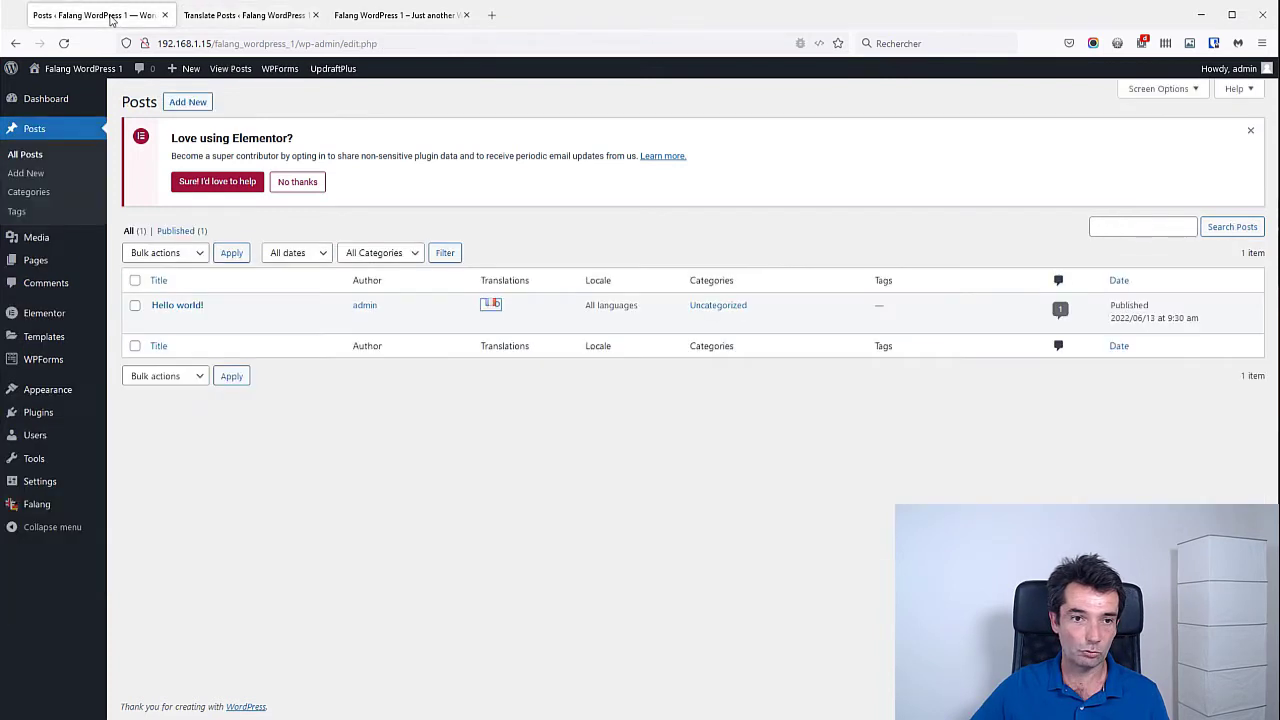
pyautogui.click(25, 156)
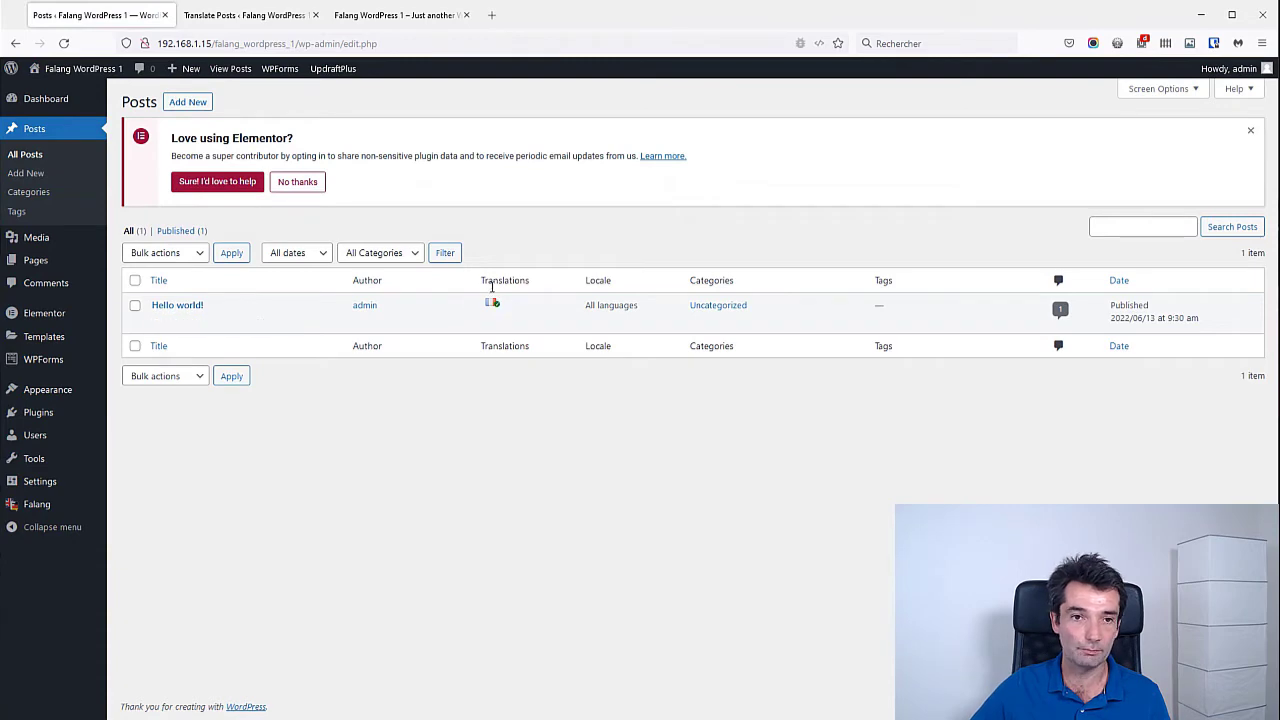
pyautogui.click(290, 15)
pyautogui.click(315, 15)
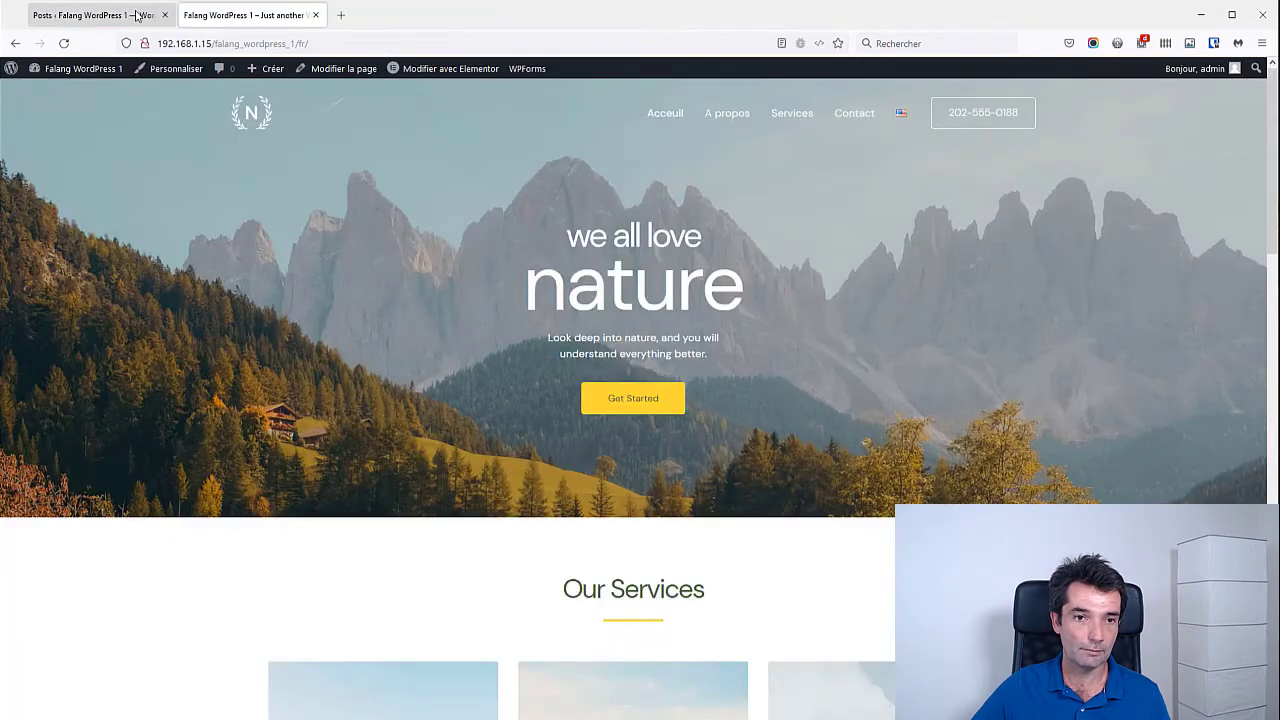
# Step: Go to the pages list in the admin and open the Home page for editing with Elementor
pyautogui.click(137, 15)
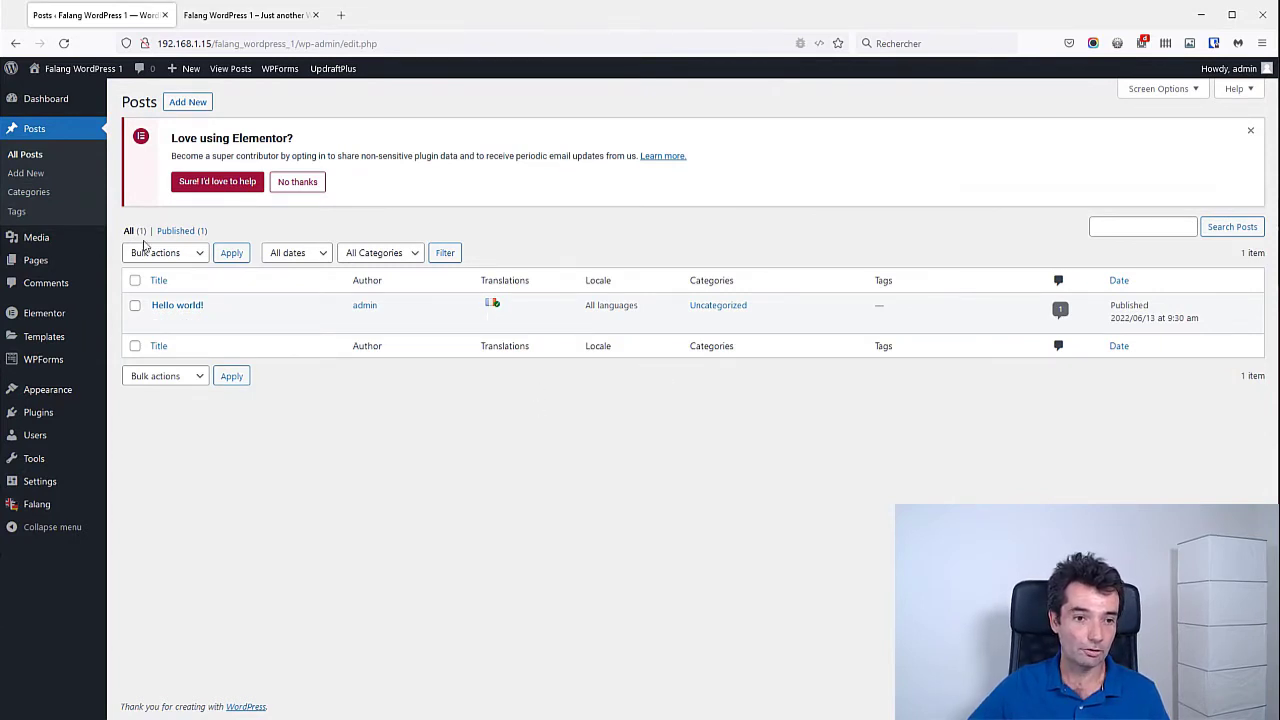
pyautogui.click(33, 262)
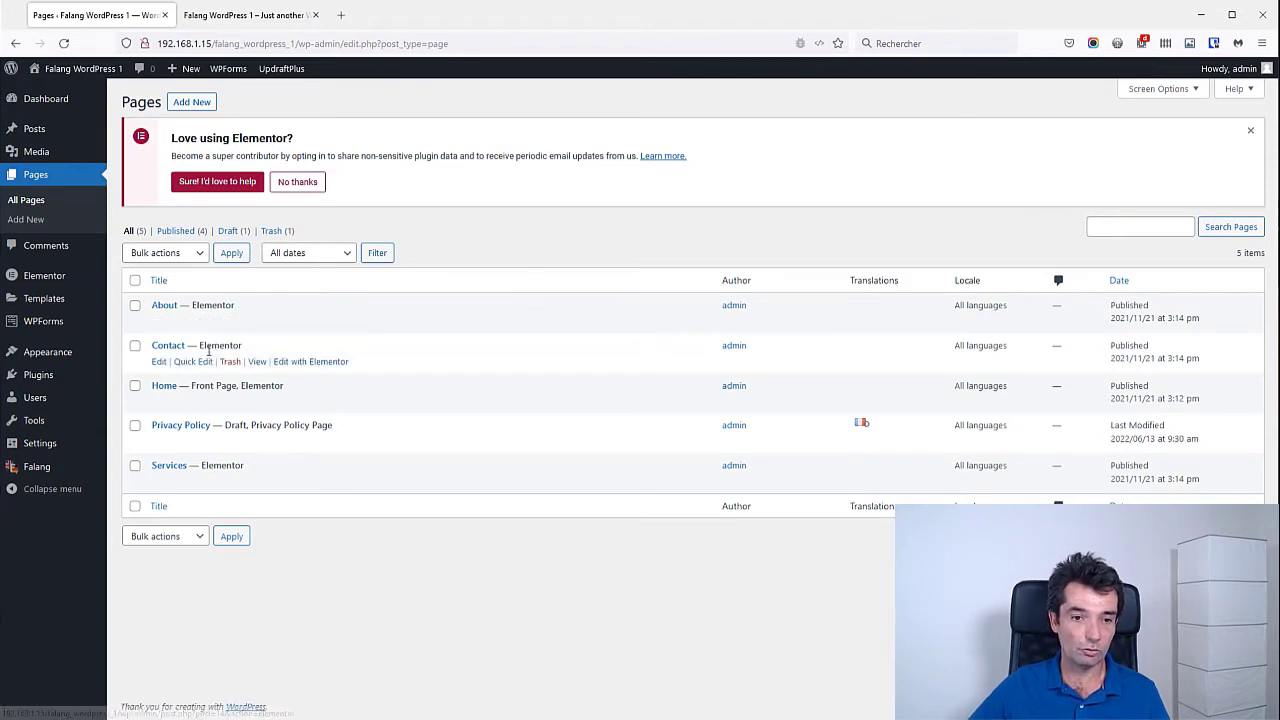
pyautogui.click(325, 405)
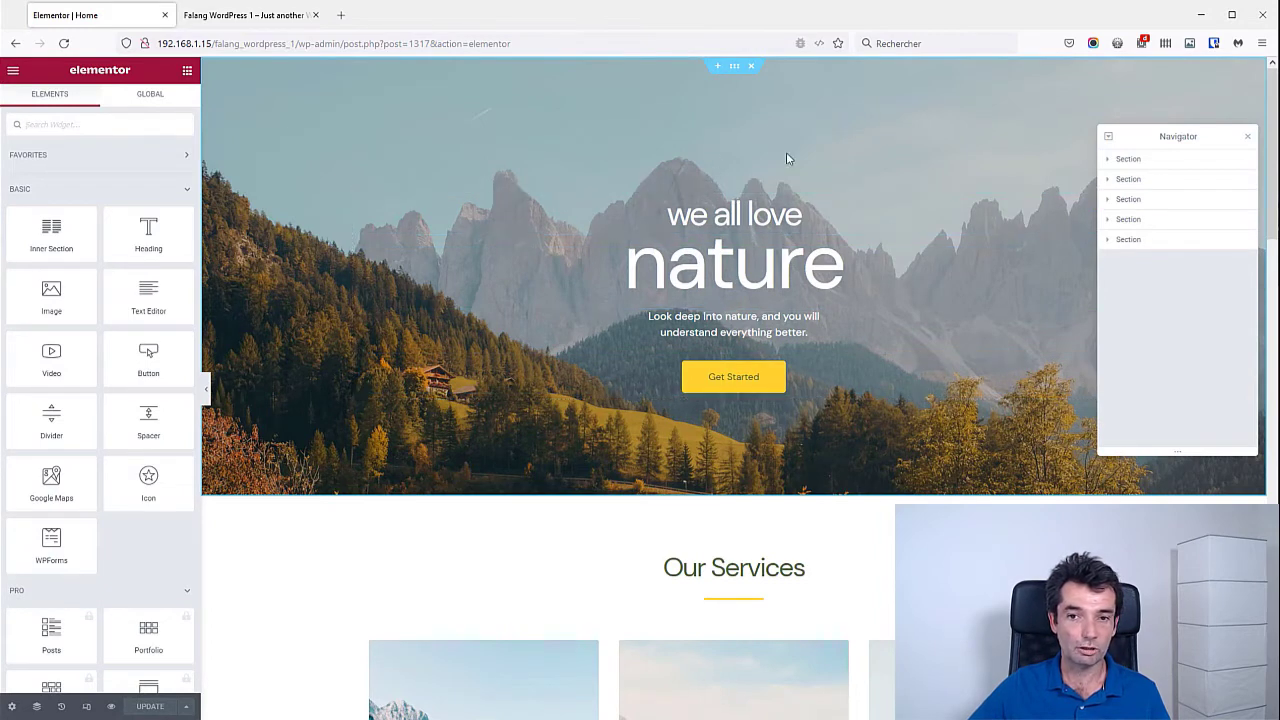
# Step: Enter "On aime tous" as the French title of the "we all love" heading and "#fr" as its French link
pyautogui.click(838, 265)
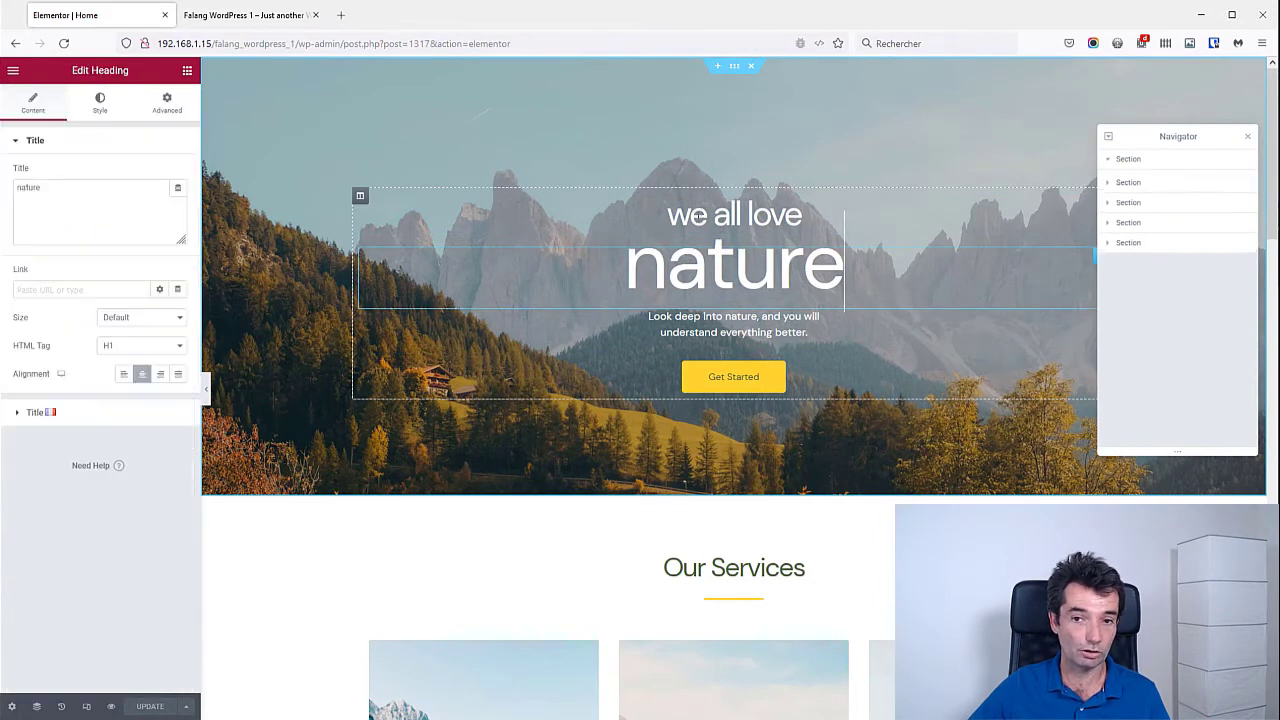
pyautogui.click(688, 216)
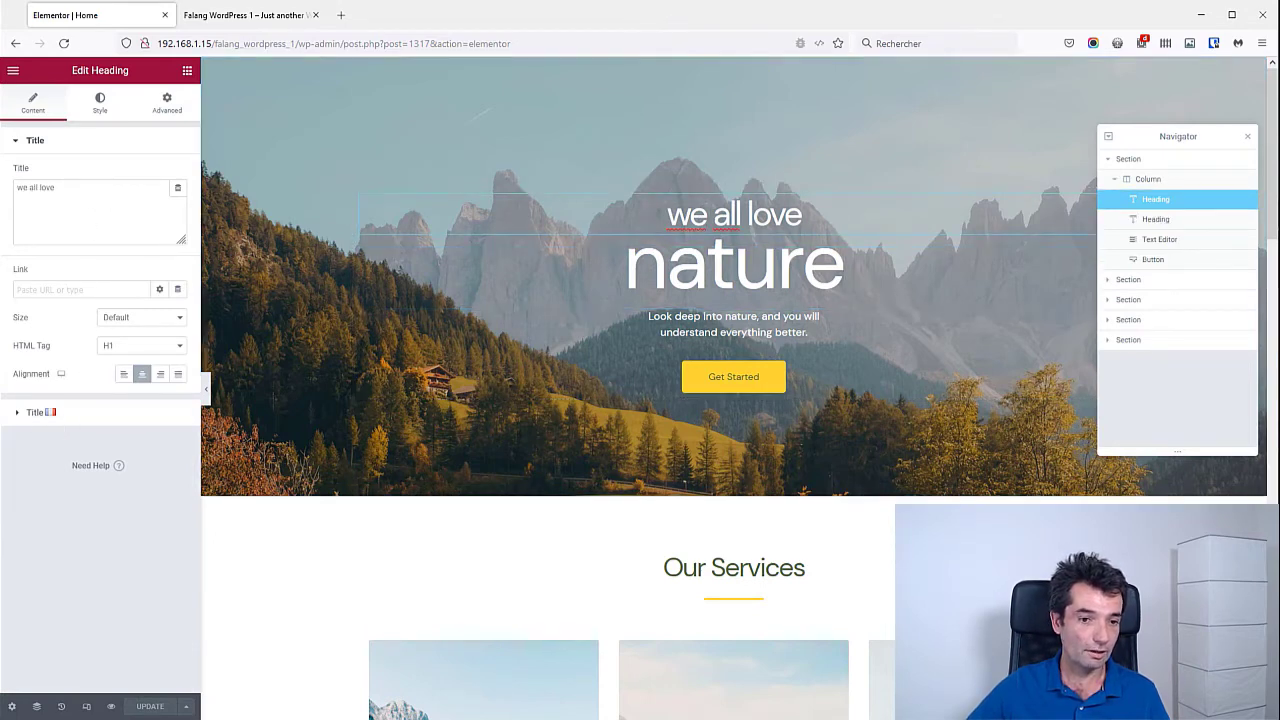
pyautogui.click(15, 416)
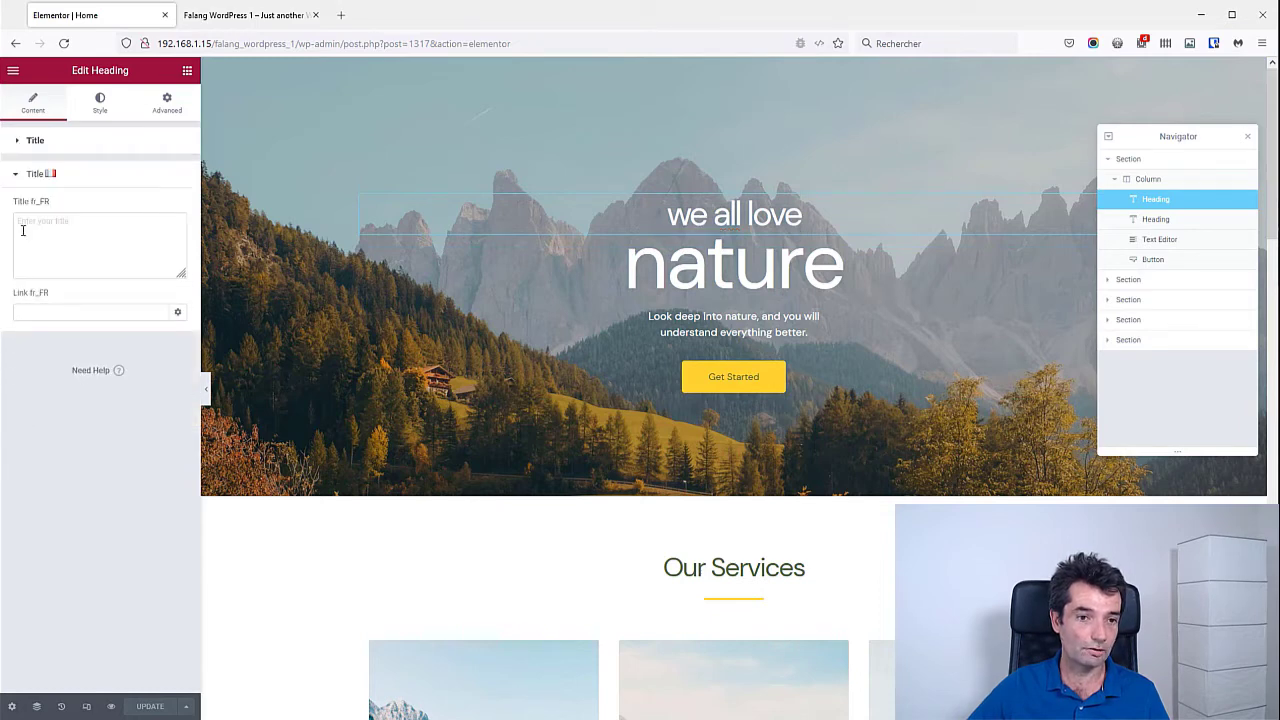
pyautogui.click(15, 177)
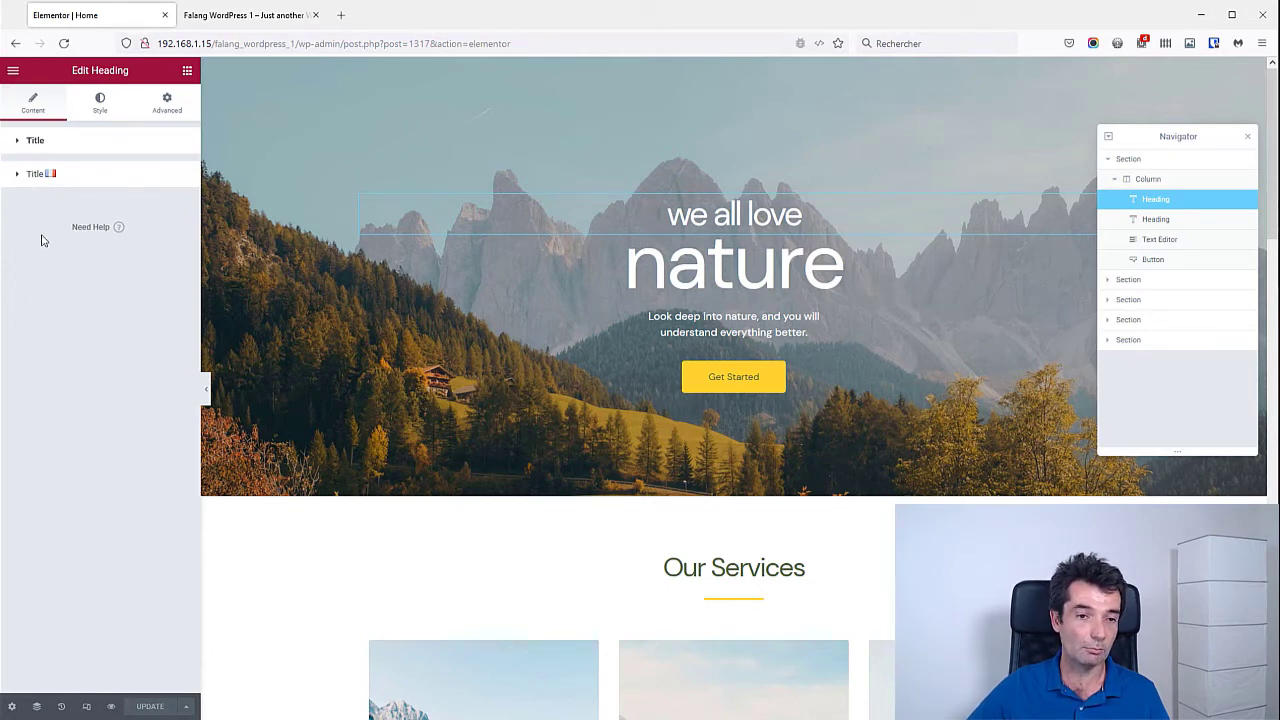
pyautogui.click(17, 178)
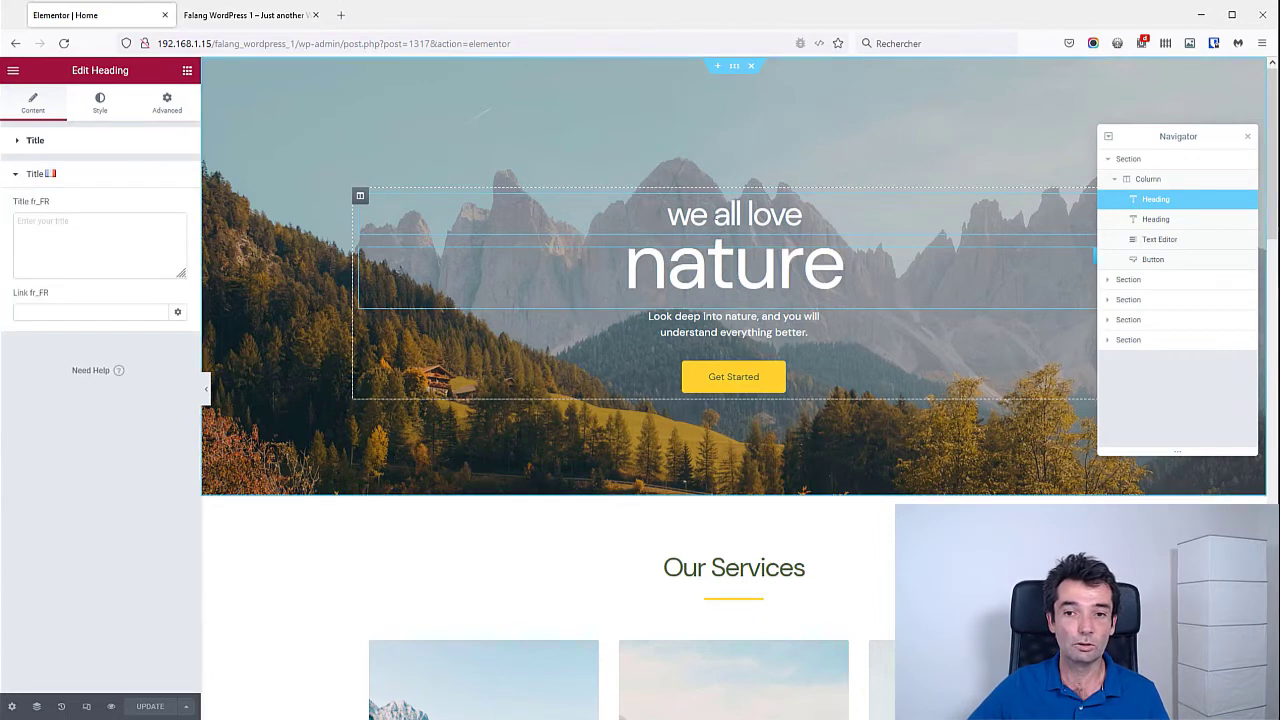
pyautogui.click(109, 243)
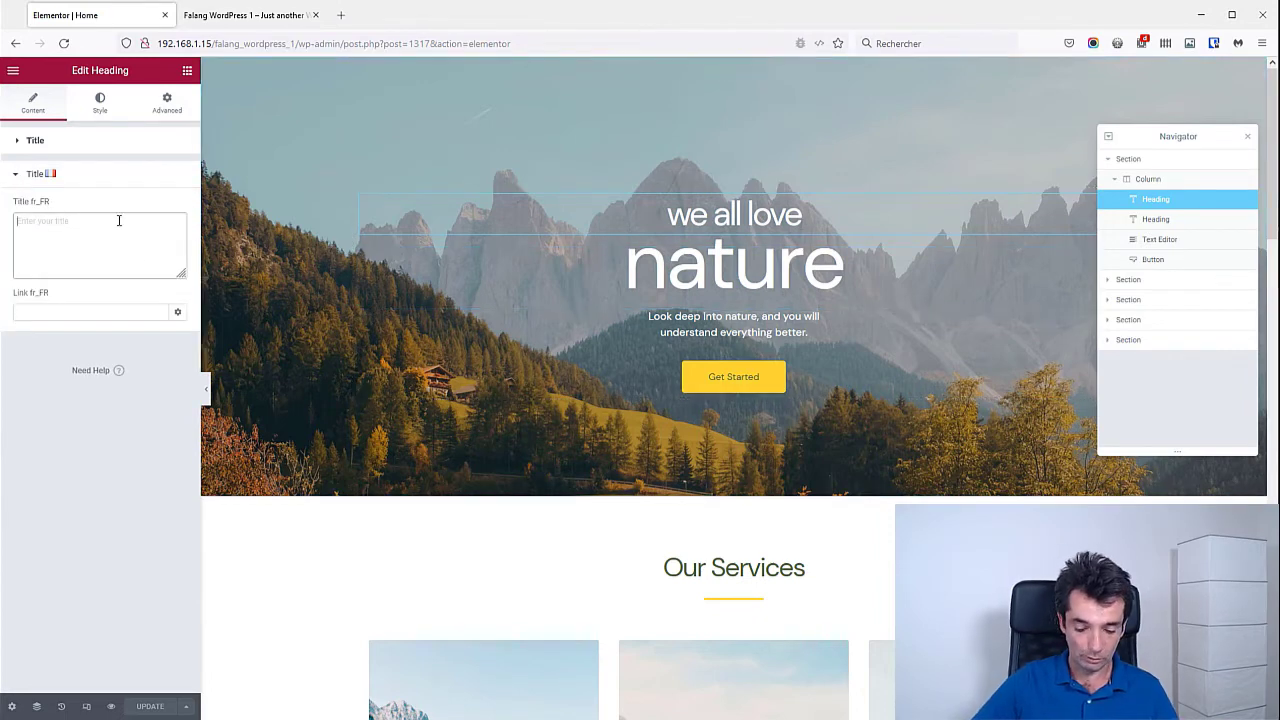
pyautogui.write('On aime tous')
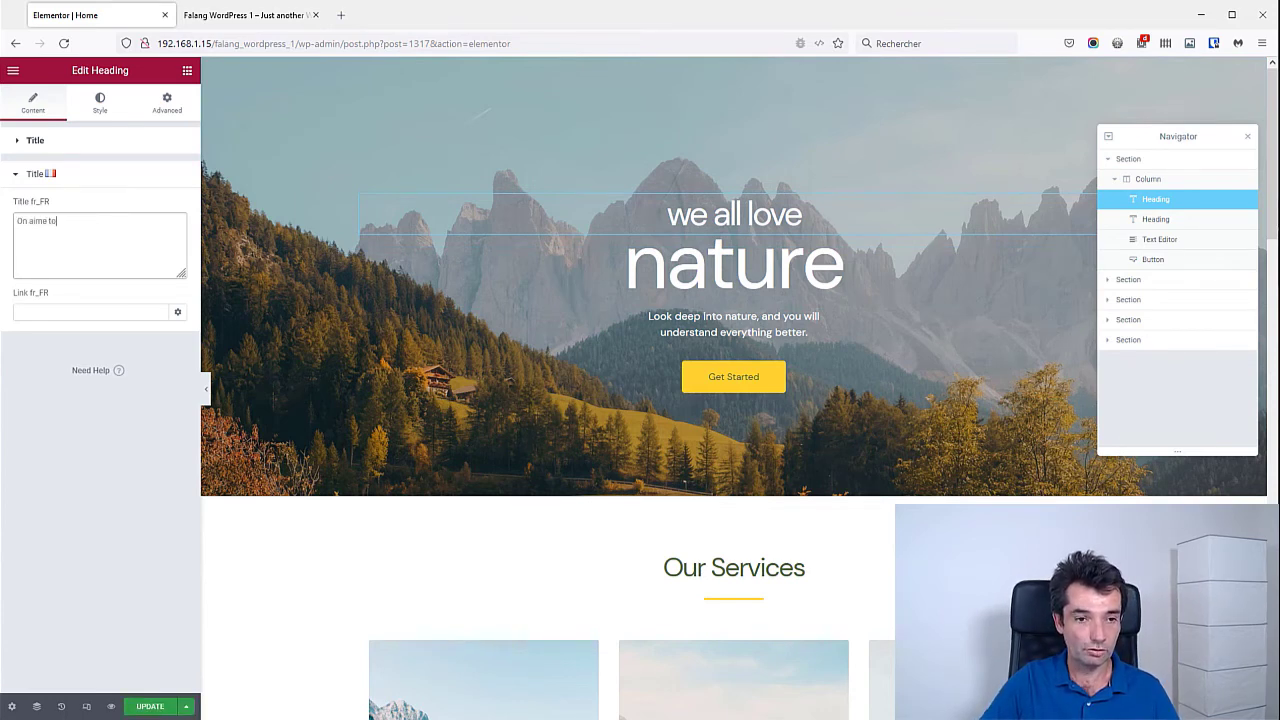
pyautogui.click(56, 315)
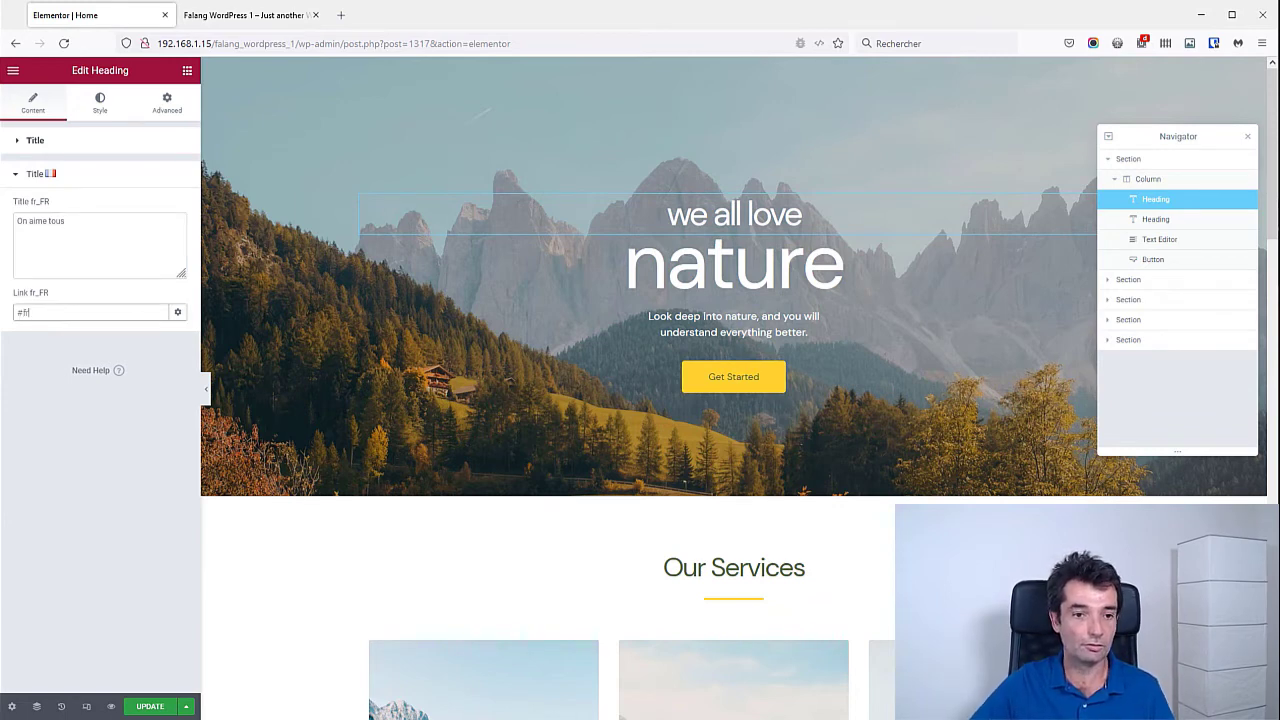
# Step: Set the default-language link of the "we all love" heading to "#en" and update the page
pyautogui.click(16, 173)
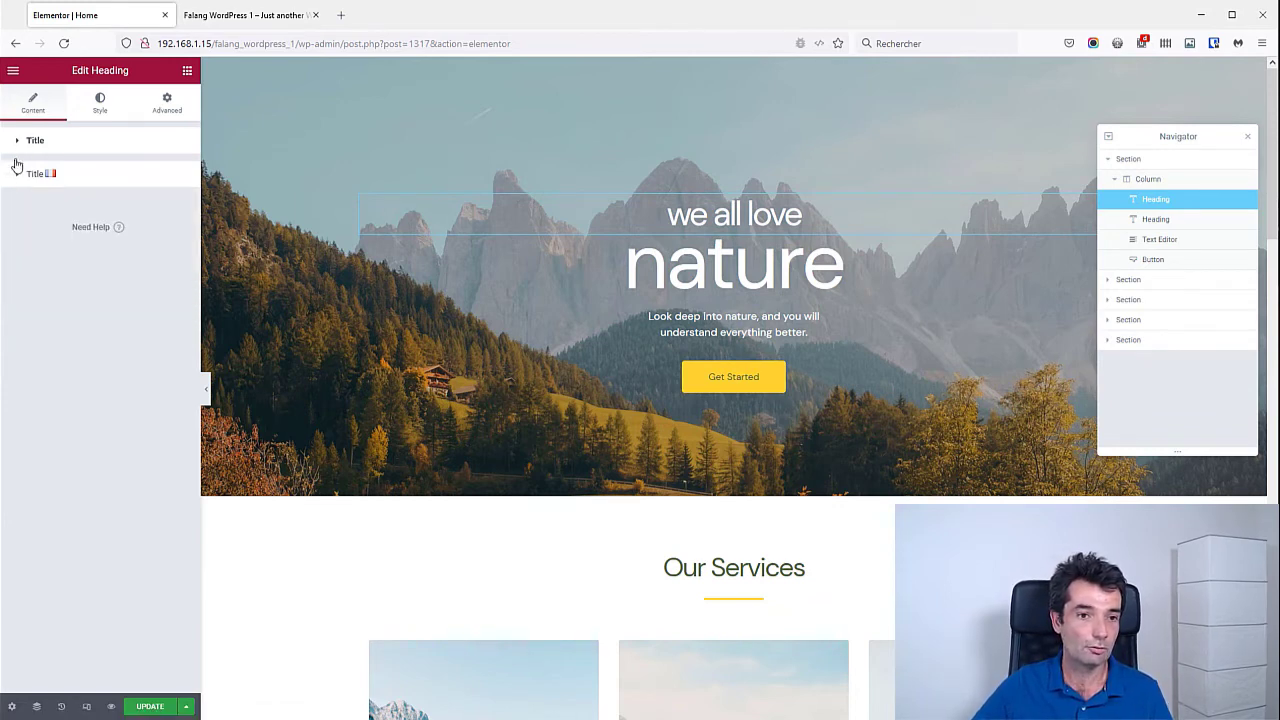
pyautogui.click(15, 143)
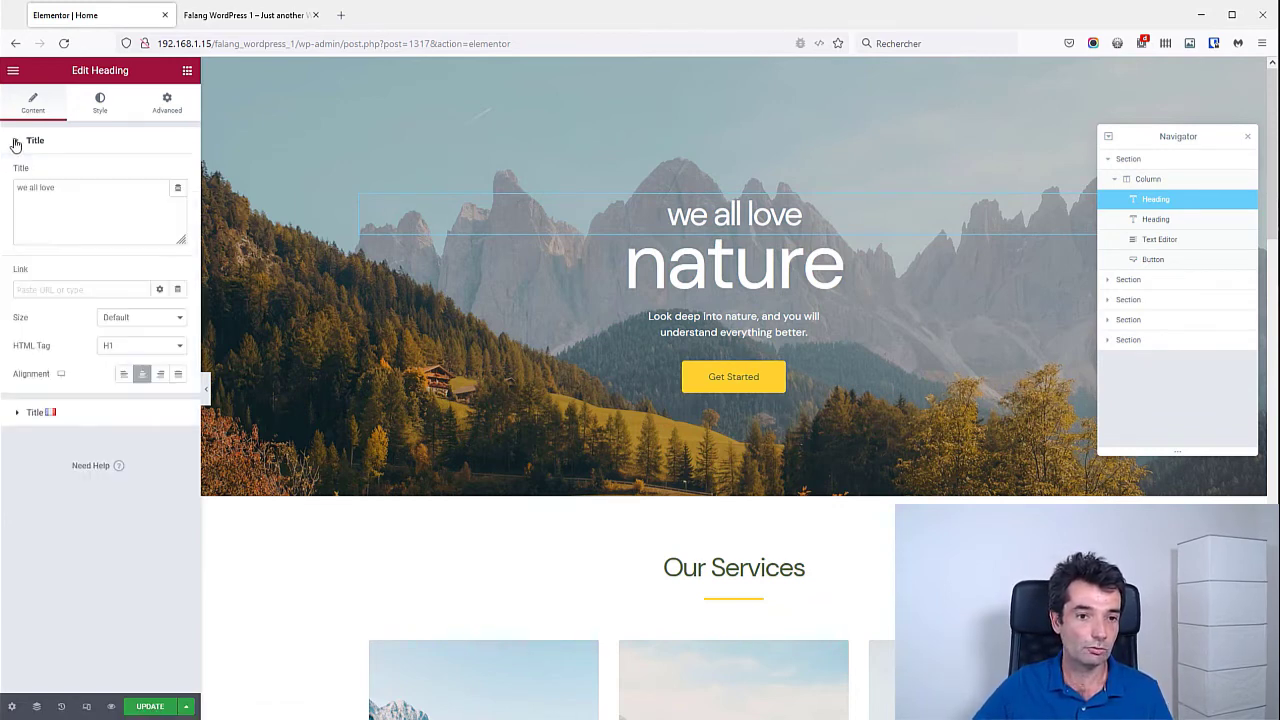
pyautogui.click(40, 287)
pyautogui.write('#')
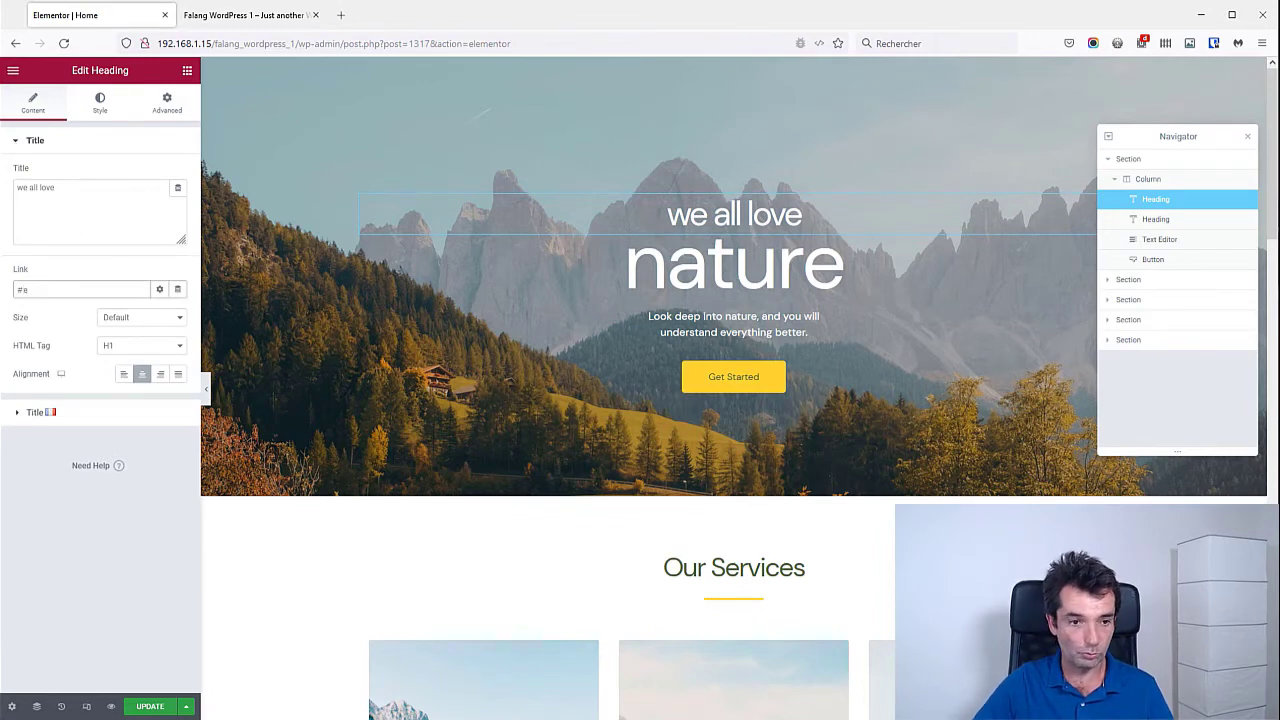
pyautogui.write('en')
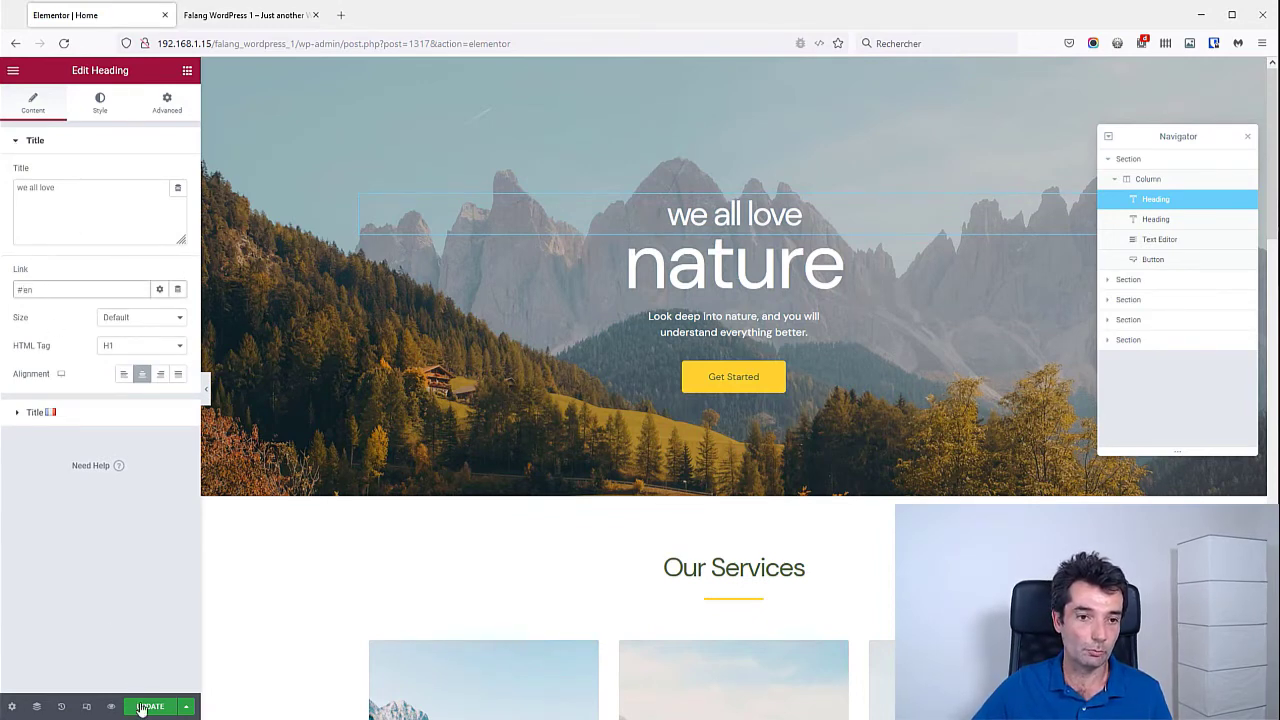
pyautogui.click(142, 707)
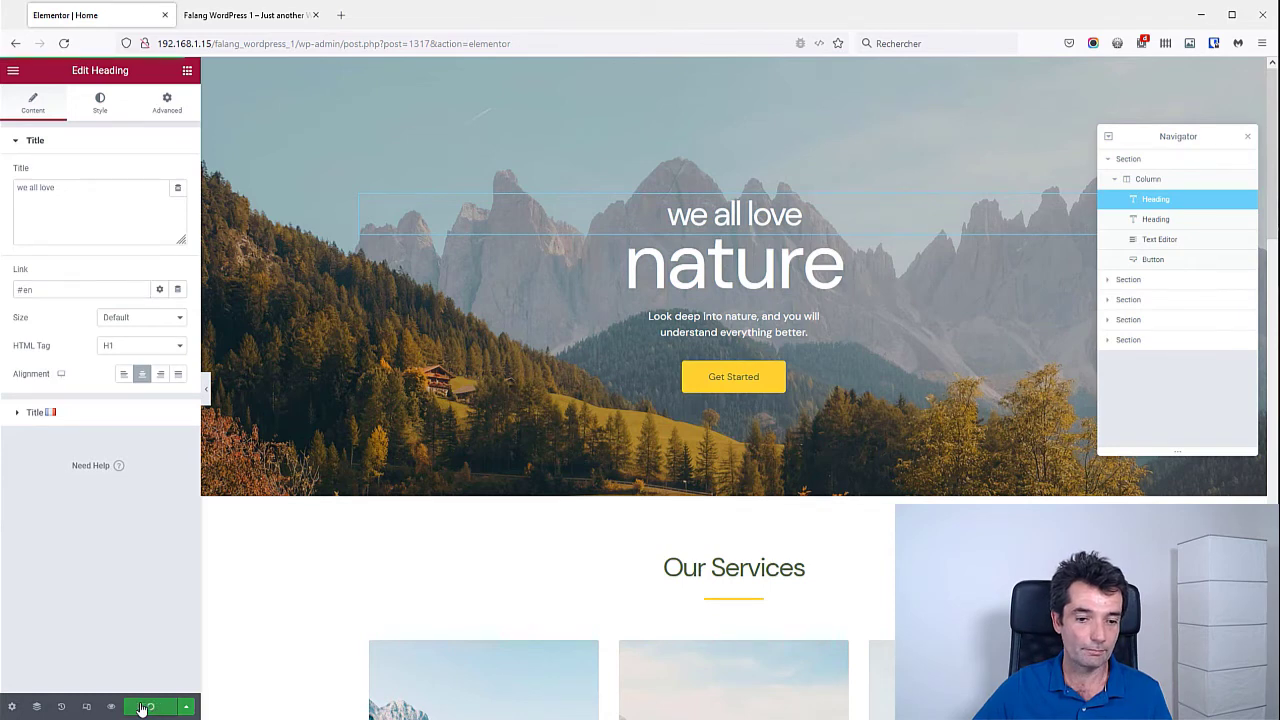
# Step: Reload the French front page and switch to English and back to compare the hero heading in both languages
pyautogui.click(240, 17)
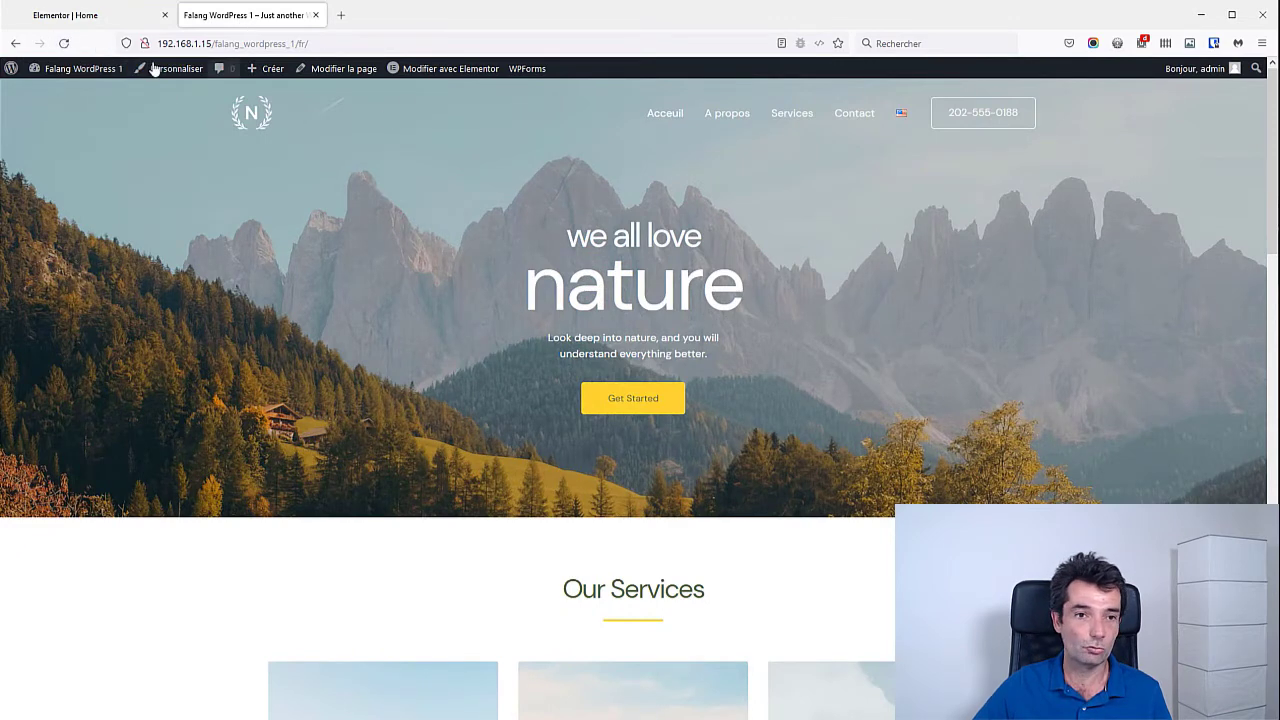
pyautogui.click(64, 46)
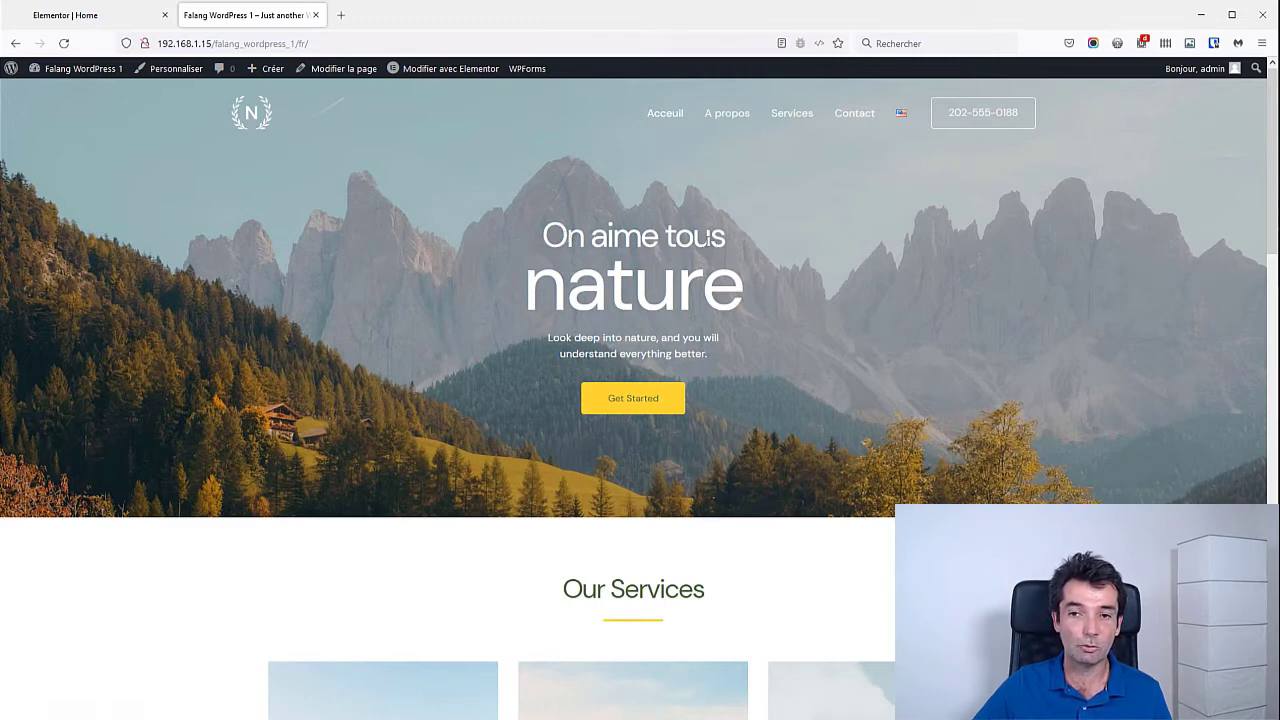
pyautogui.click(899, 117)
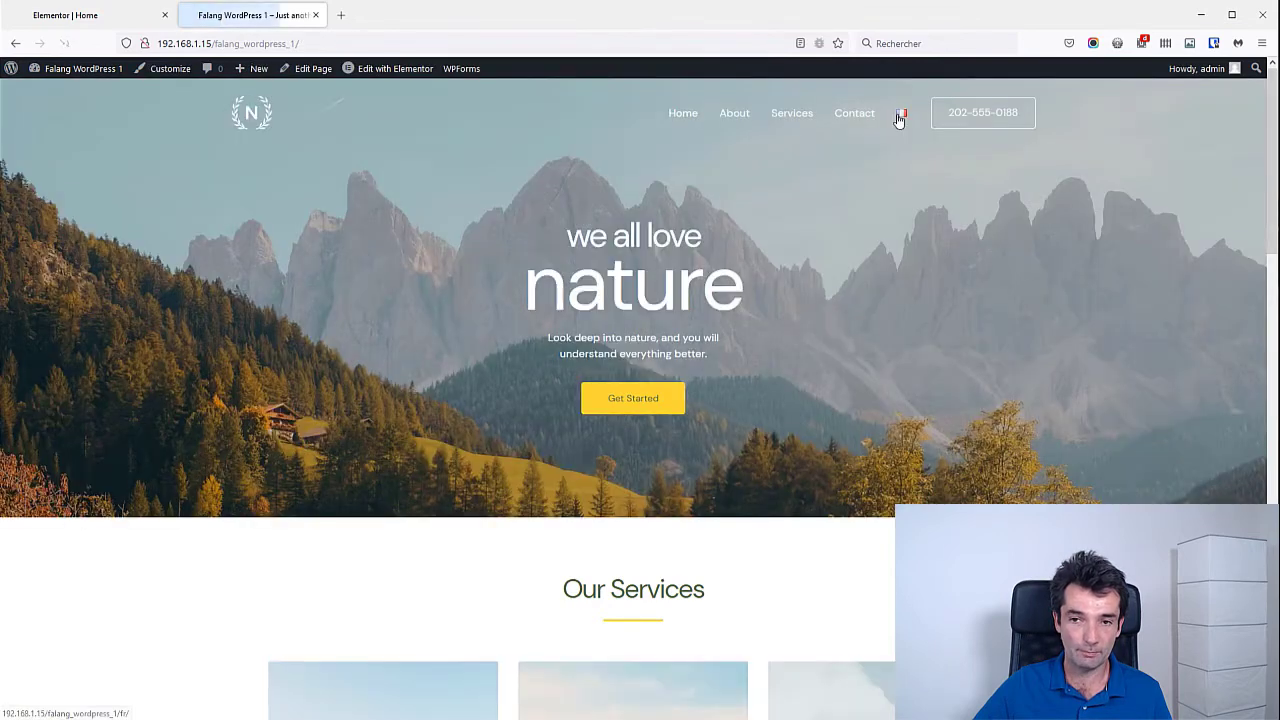
pyautogui.click(902, 117)
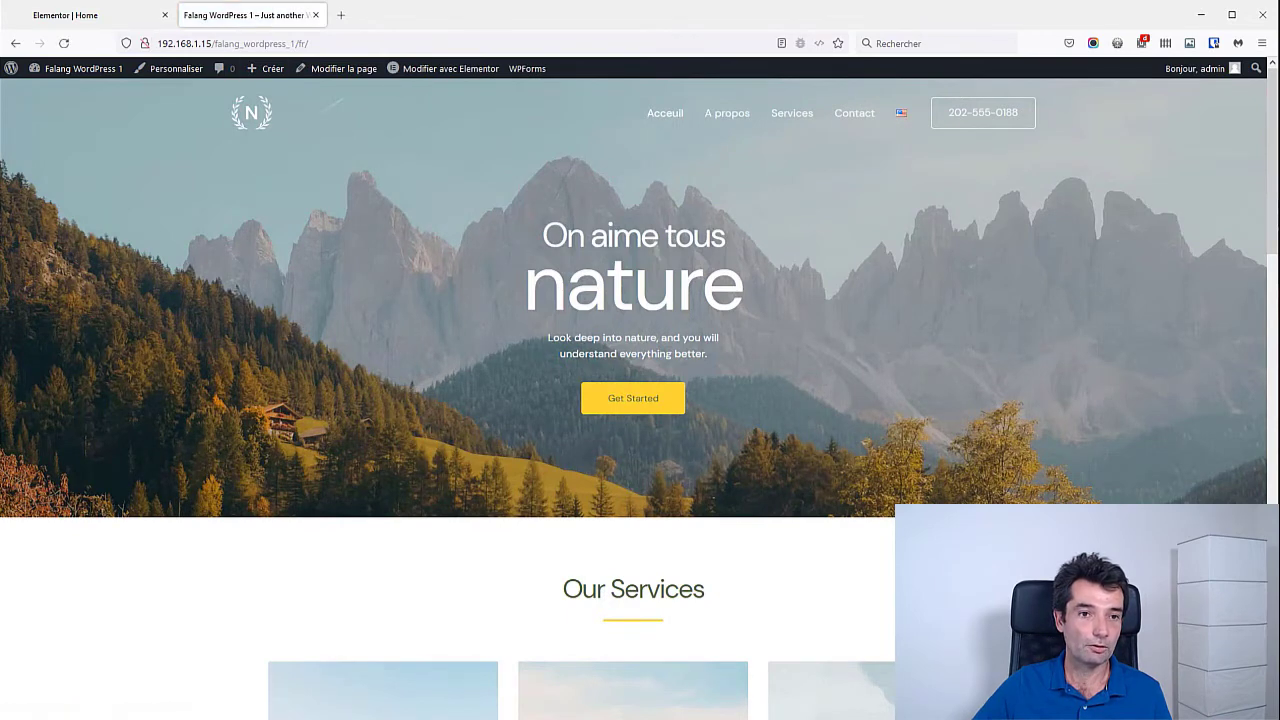
# Step: Give the "Get Started" button in the Home page editor the French text "Commençons" and French link "#fr2", and update the page
pyautogui.click(88, 17)
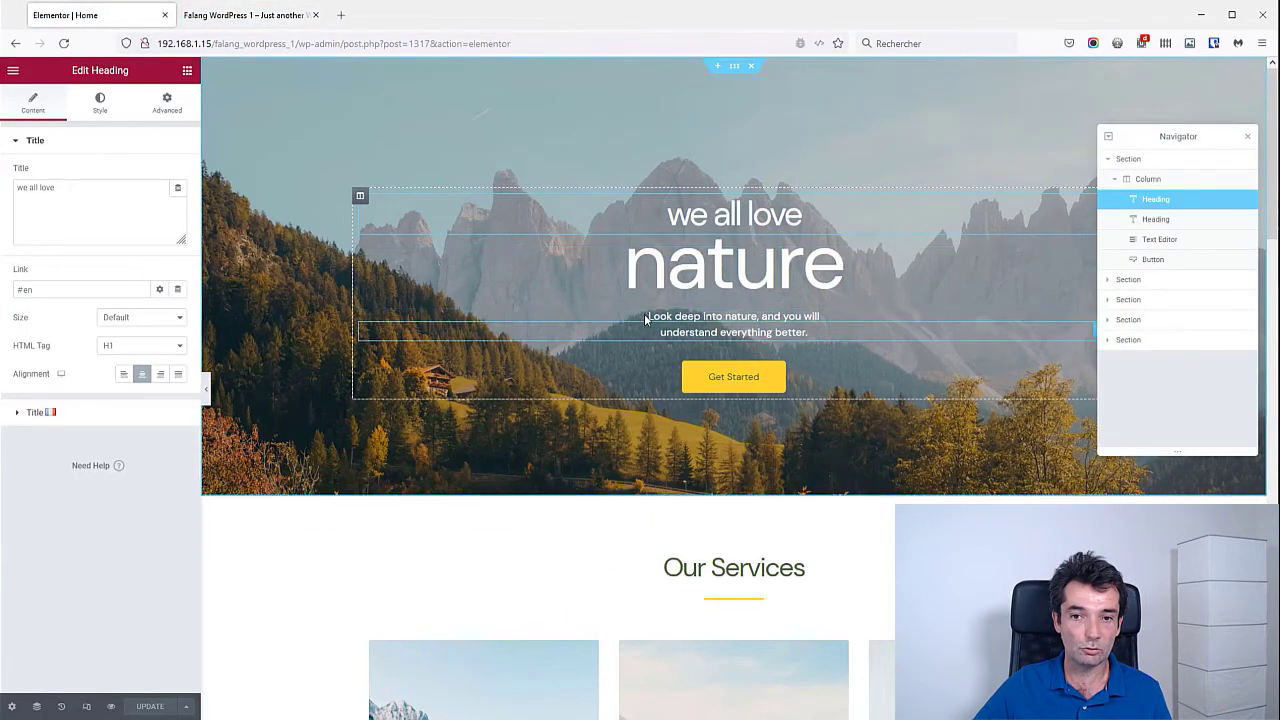
pyautogui.click(707, 382)
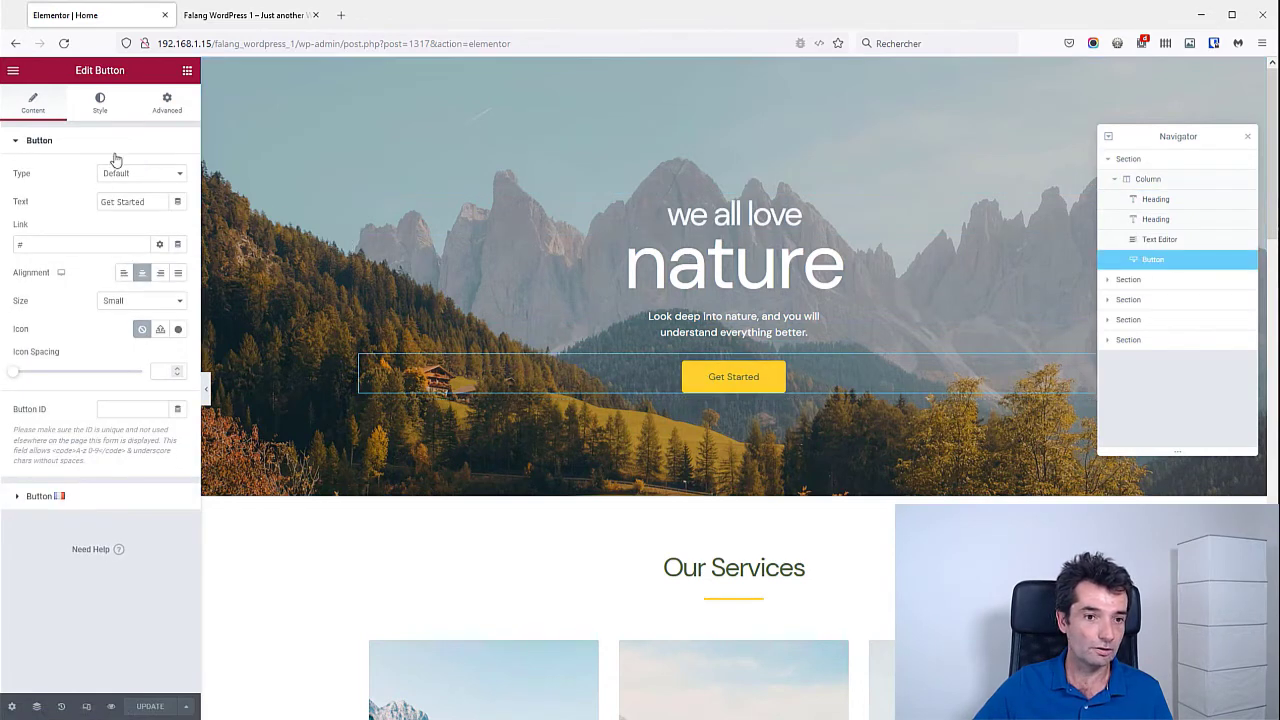
pyautogui.click(16, 142)
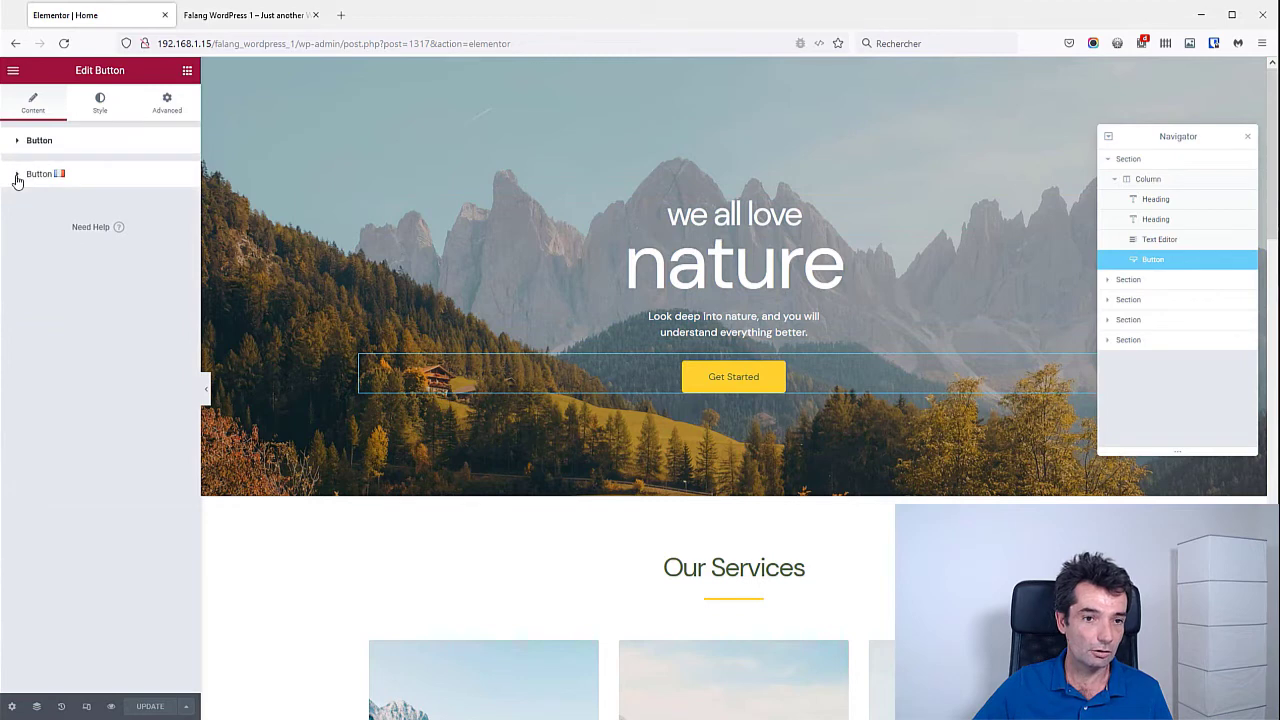
pyautogui.click(16, 178)
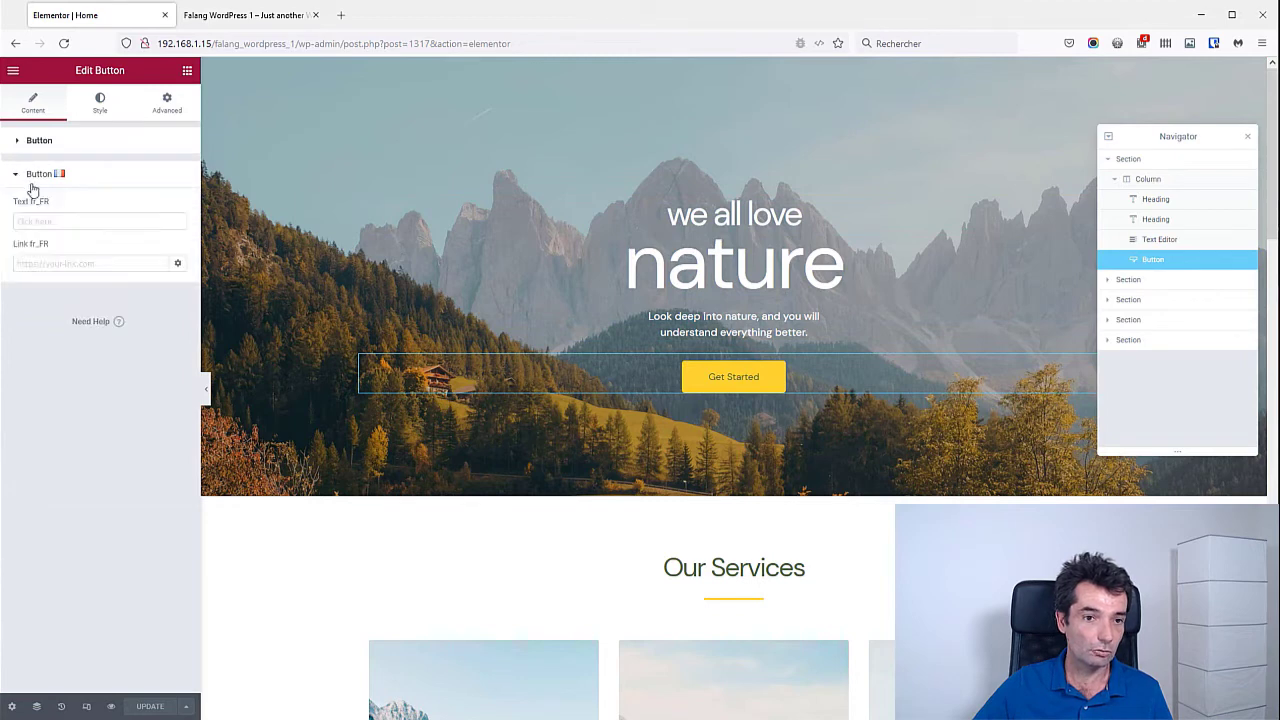
pyautogui.click(69, 223)
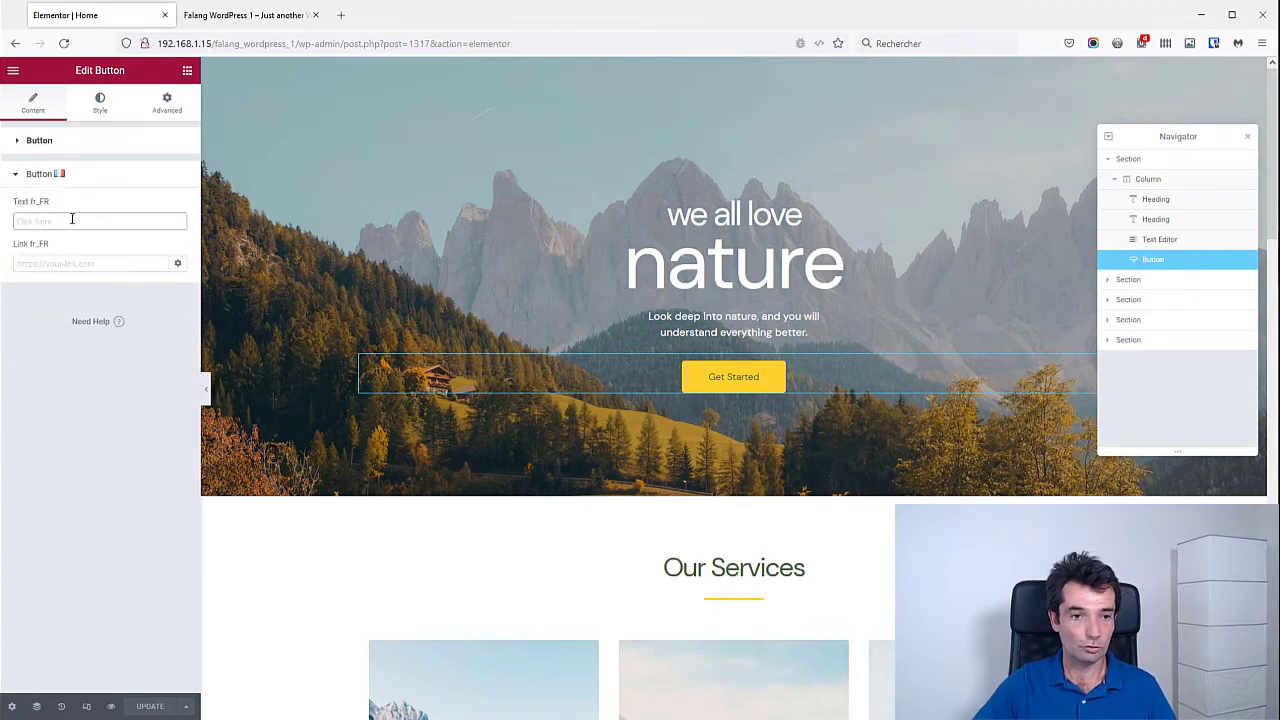
pyautogui.write('Commen')
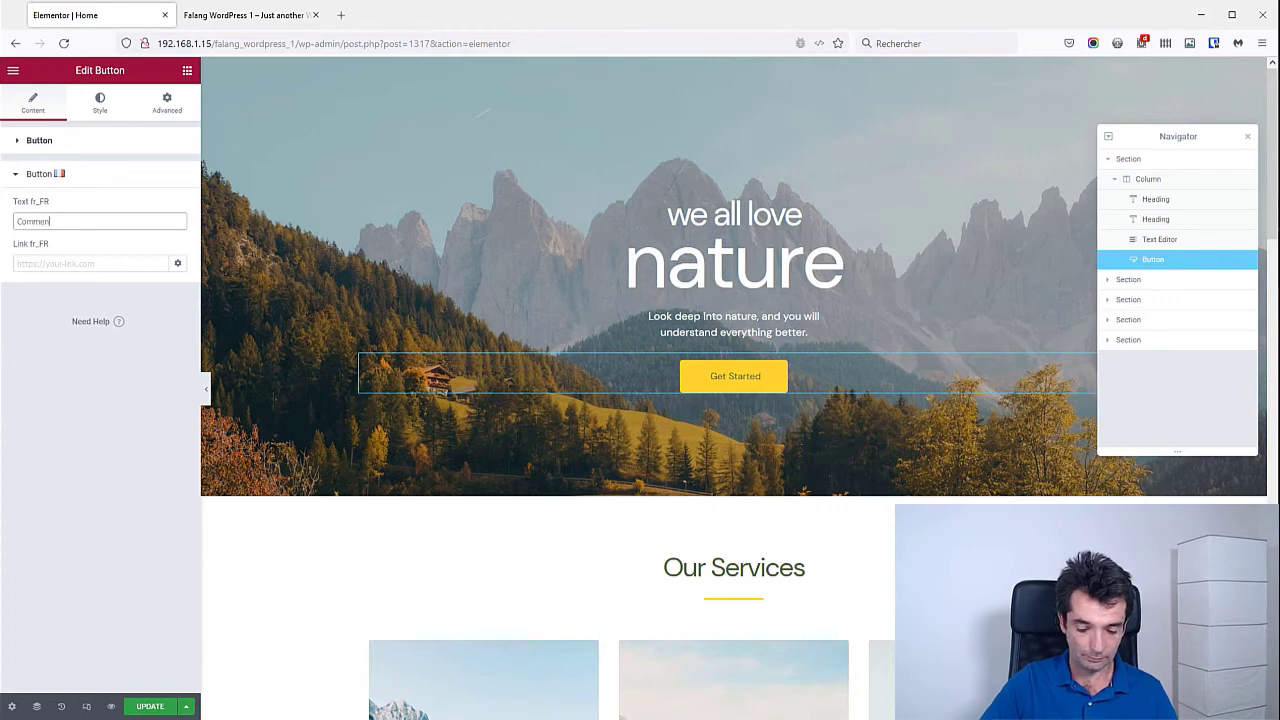
pyautogui.write('çons')
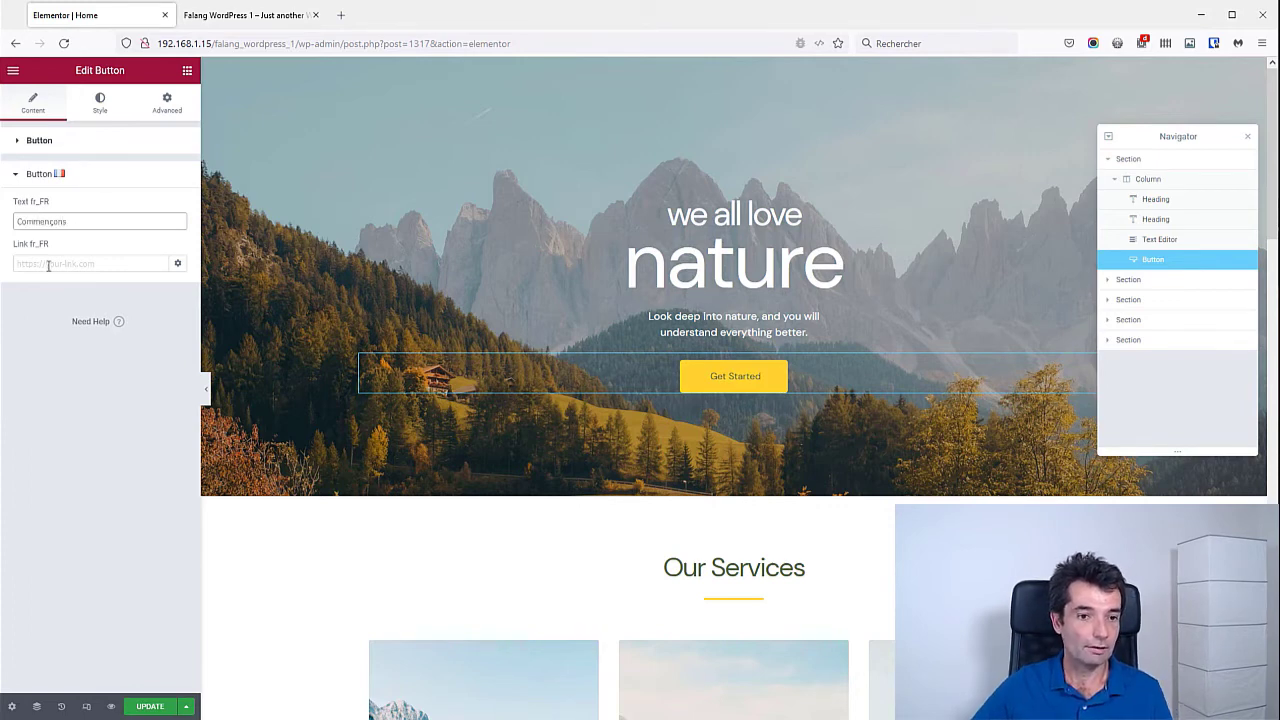
pyautogui.click(48, 265)
pyautogui.write('#fr2')
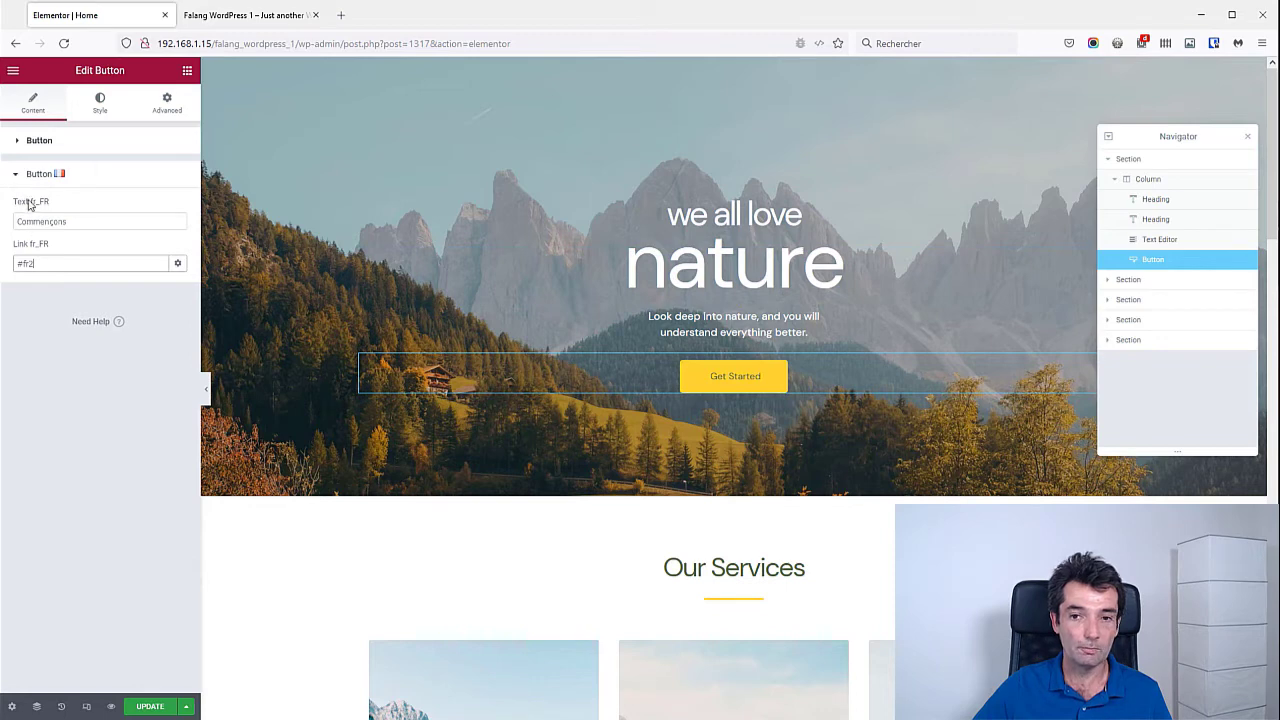
pyautogui.click(166, 706)
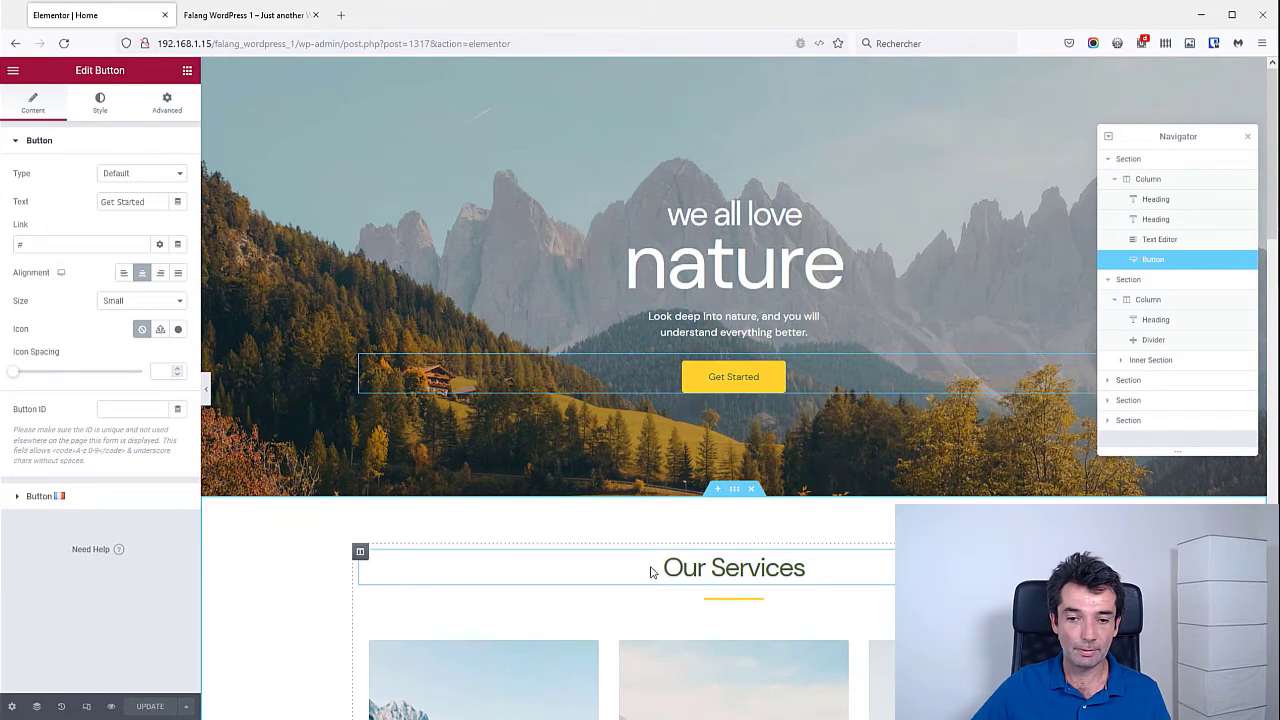
# Step: Enter "Nos services" as the French title of the "Our Services" heading and update the Home page
pyautogui.click(687, 563)
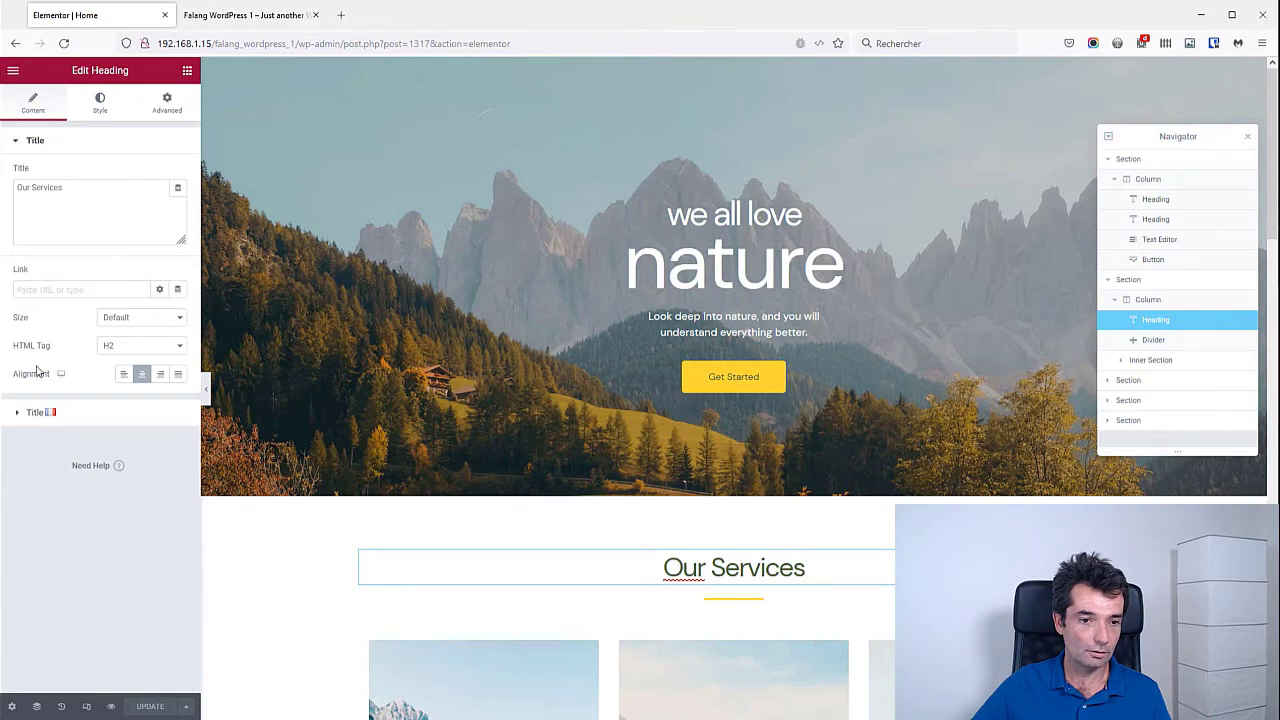
pyautogui.click(22, 413)
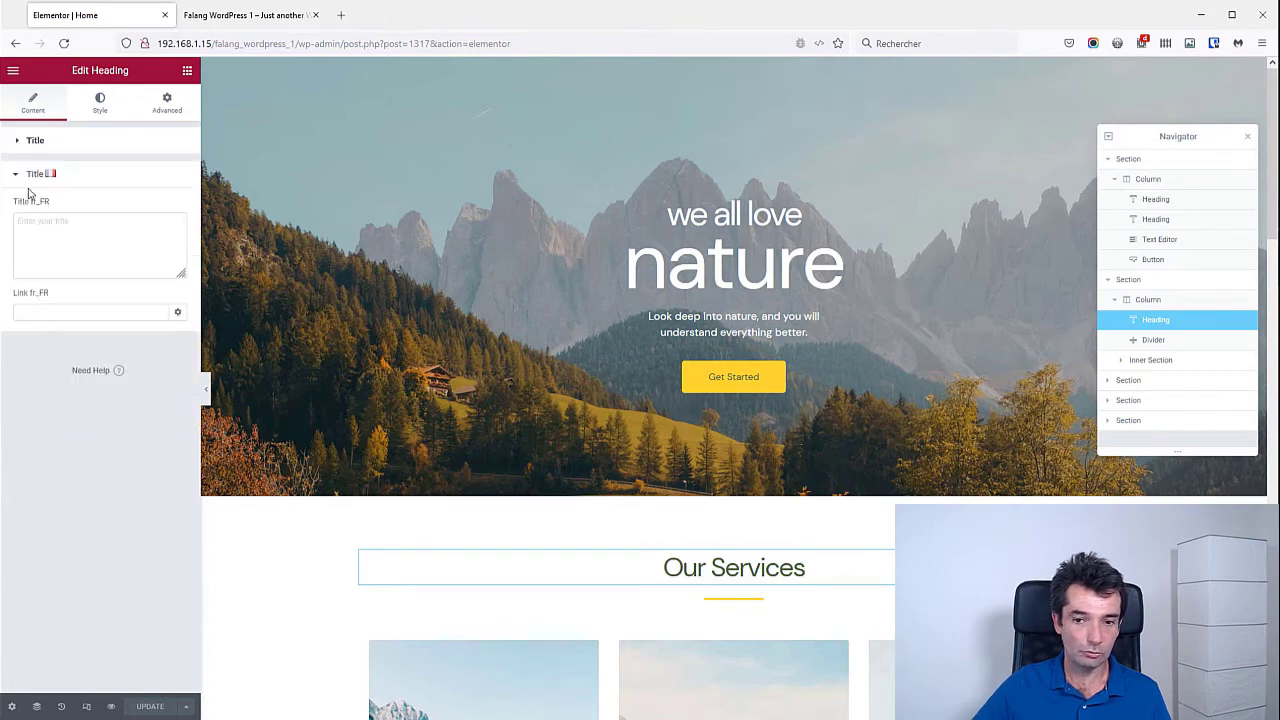
pyautogui.click(84, 254)
pyautogui.write('N')
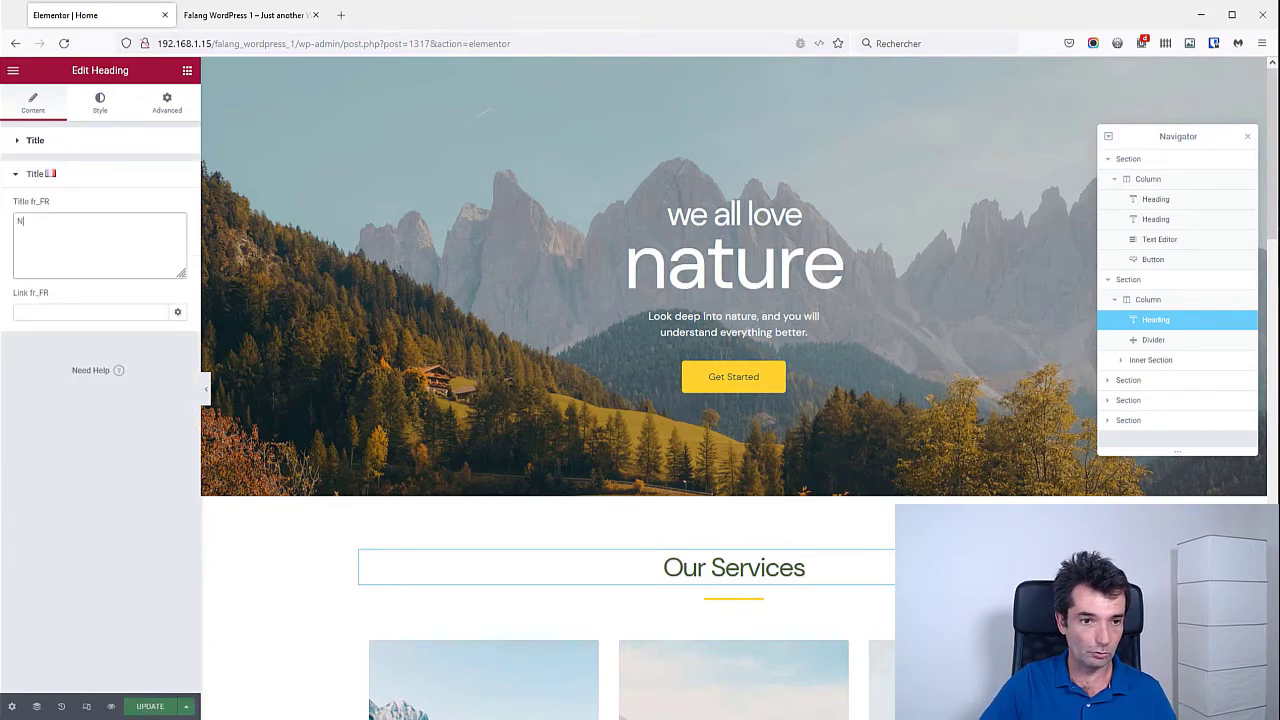
pyautogui.write('os services')
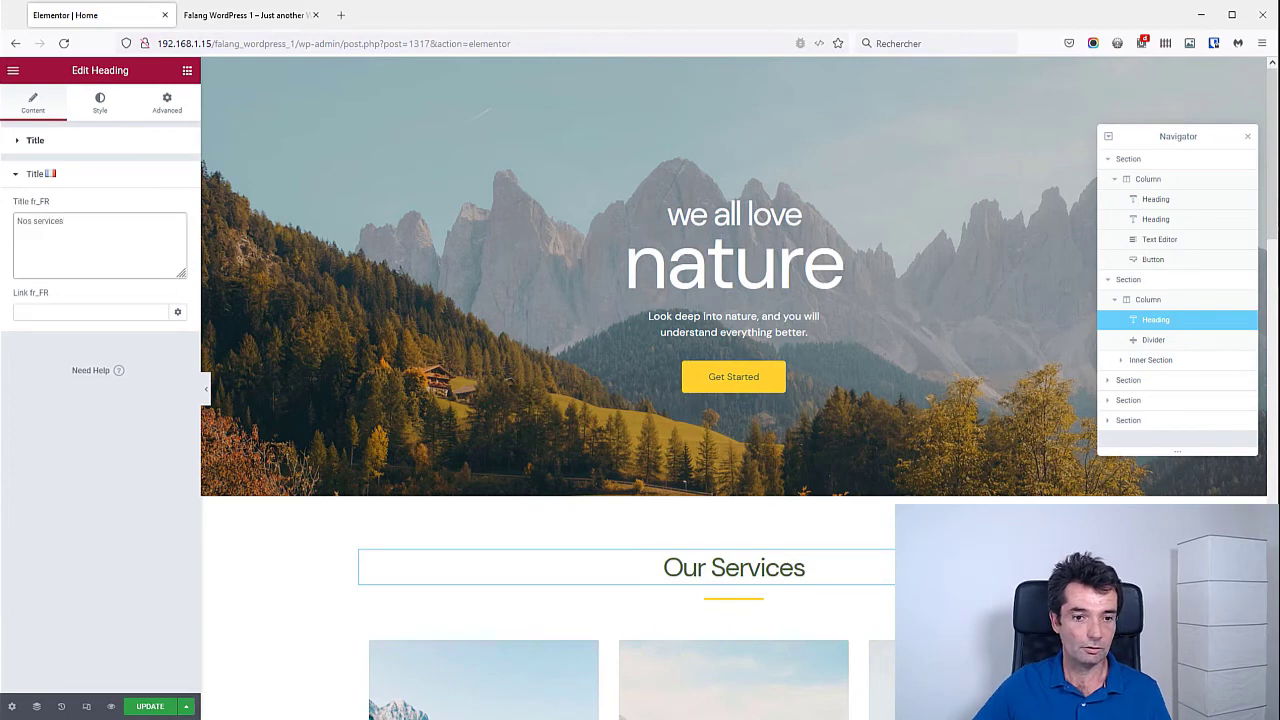
pyautogui.click(150, 706)
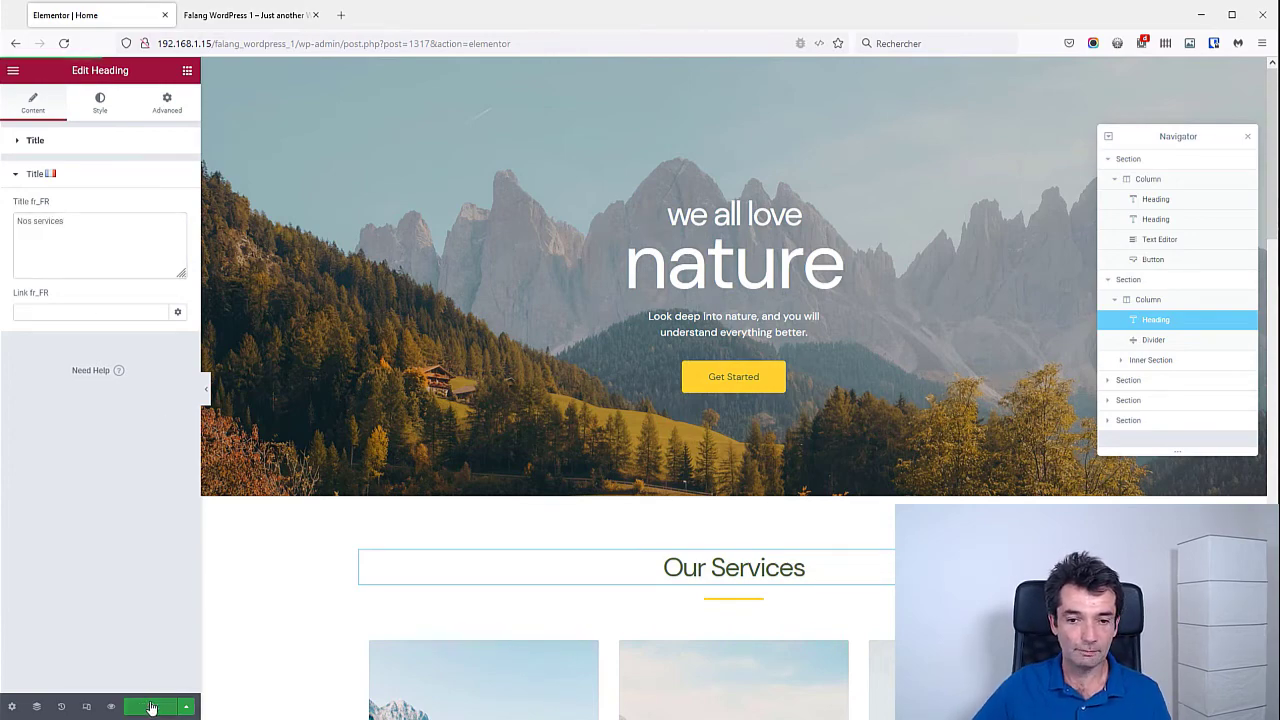
# Step: Reload the French front page to check the translated hero button and services heading
pyautogui.scroll(-1, 297, 600)
pyautogui.scroll(-2, 297, 600)
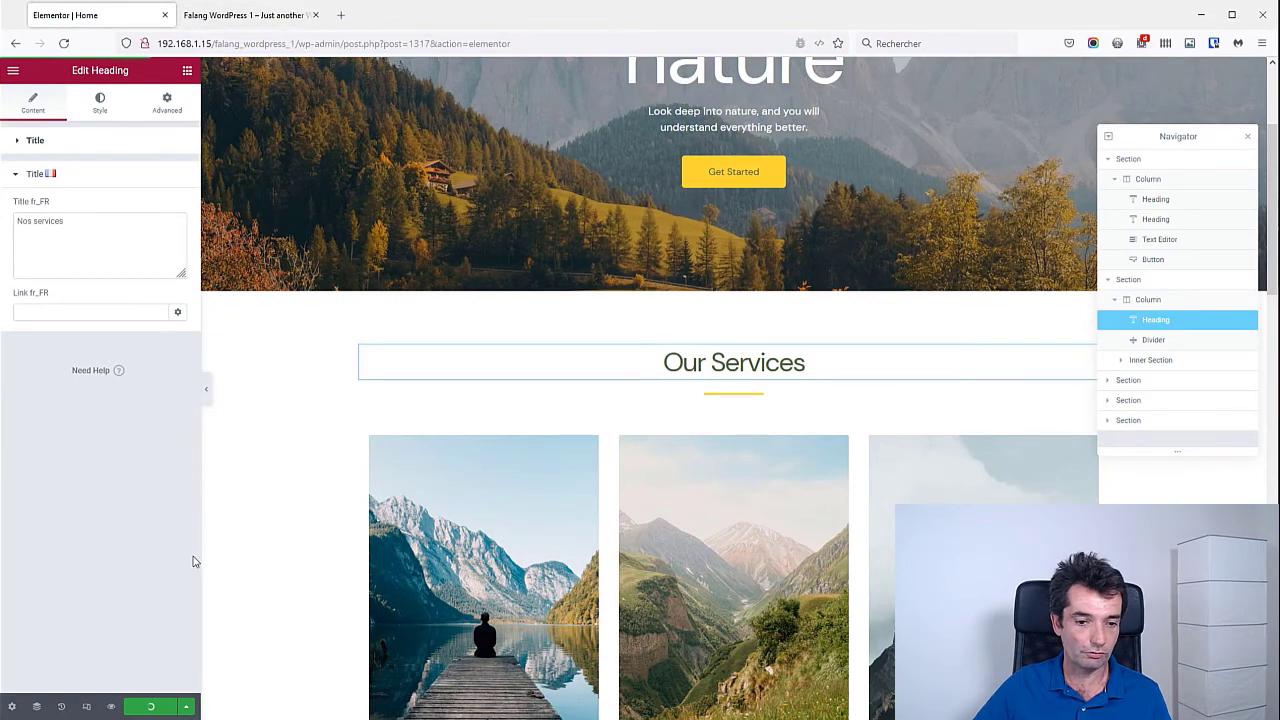
pyautogui.click(284, 15)
pyautogui.click(63, 44)
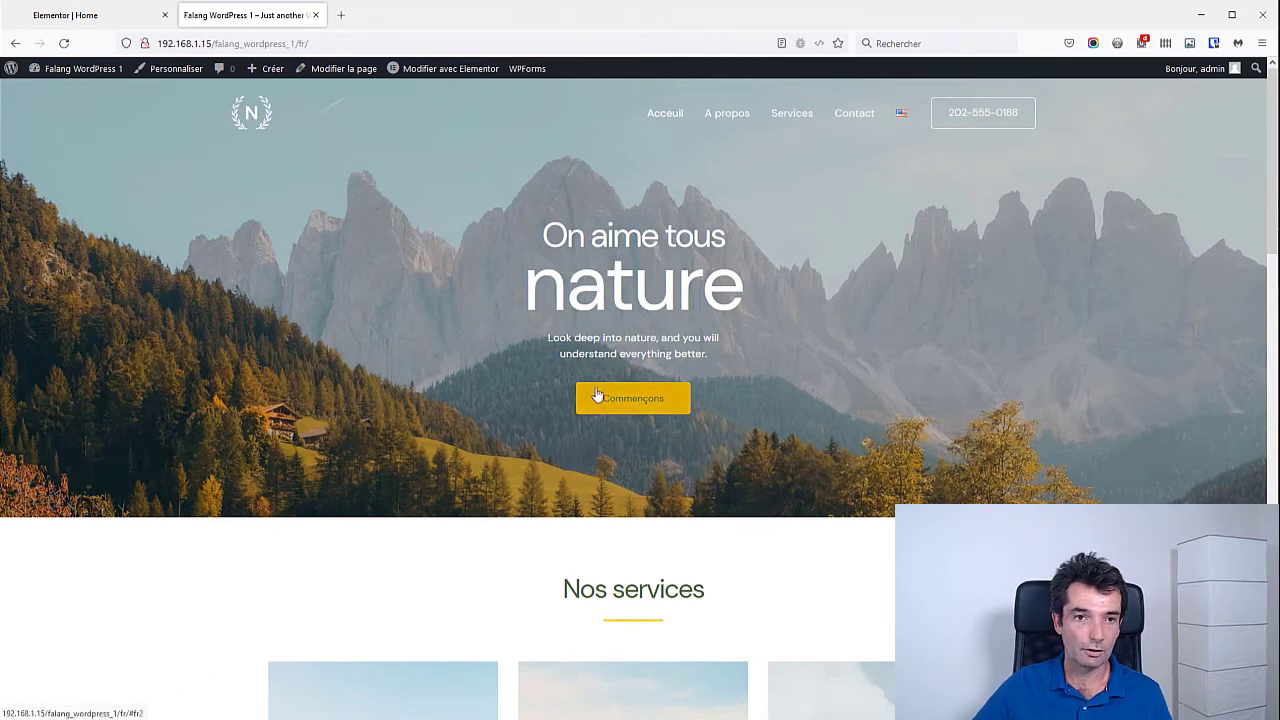
# Step: Return to the Home page editor and check whether the Web Design image box offers French translation fields
pyautogui.click(114, 16)
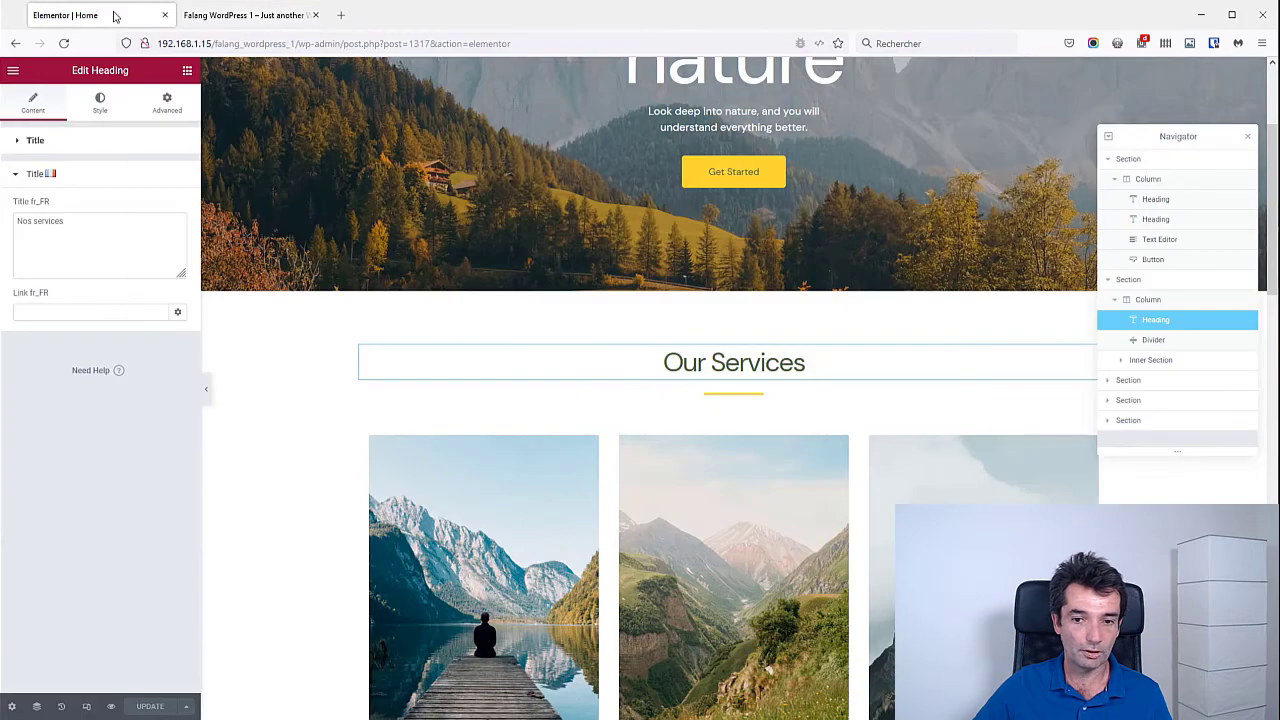
pyautogui.scroll(-2, 335, 360)
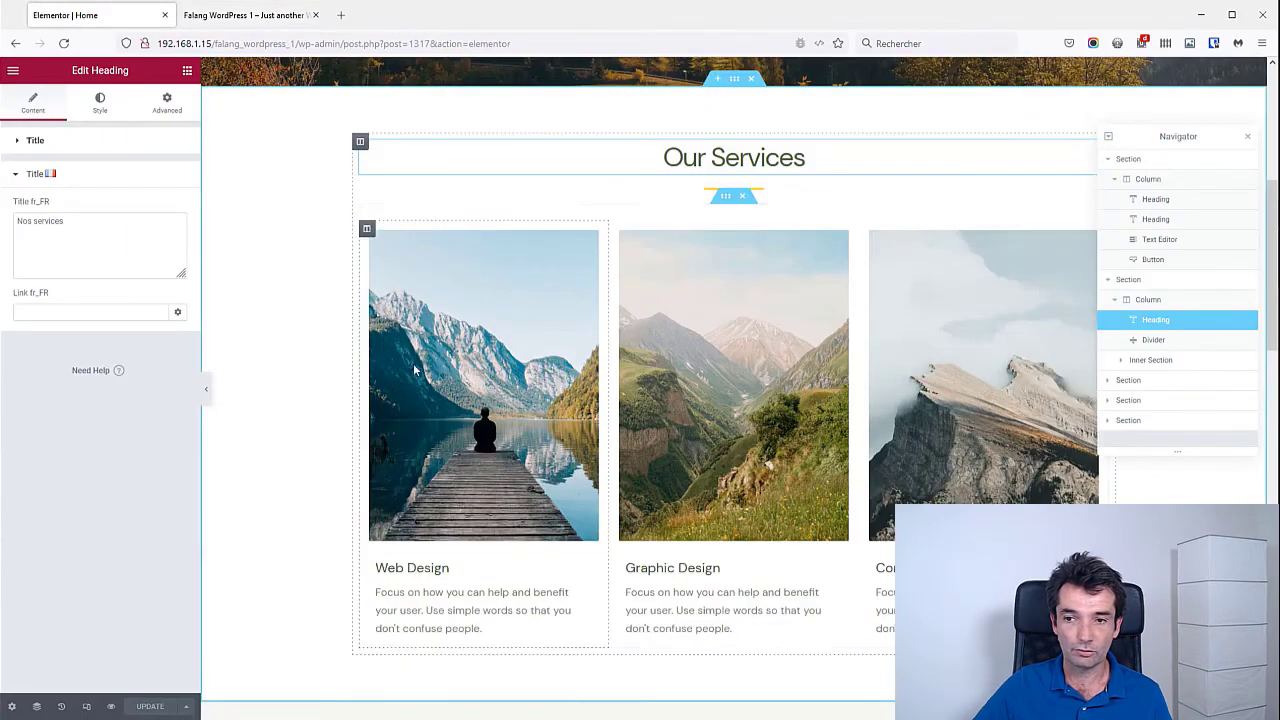
pyautogui.scroll(3, 446, 366)
pyautogui.scroll(-3, 446, 366)
pyautogui.scroll(-2, 448, 368)
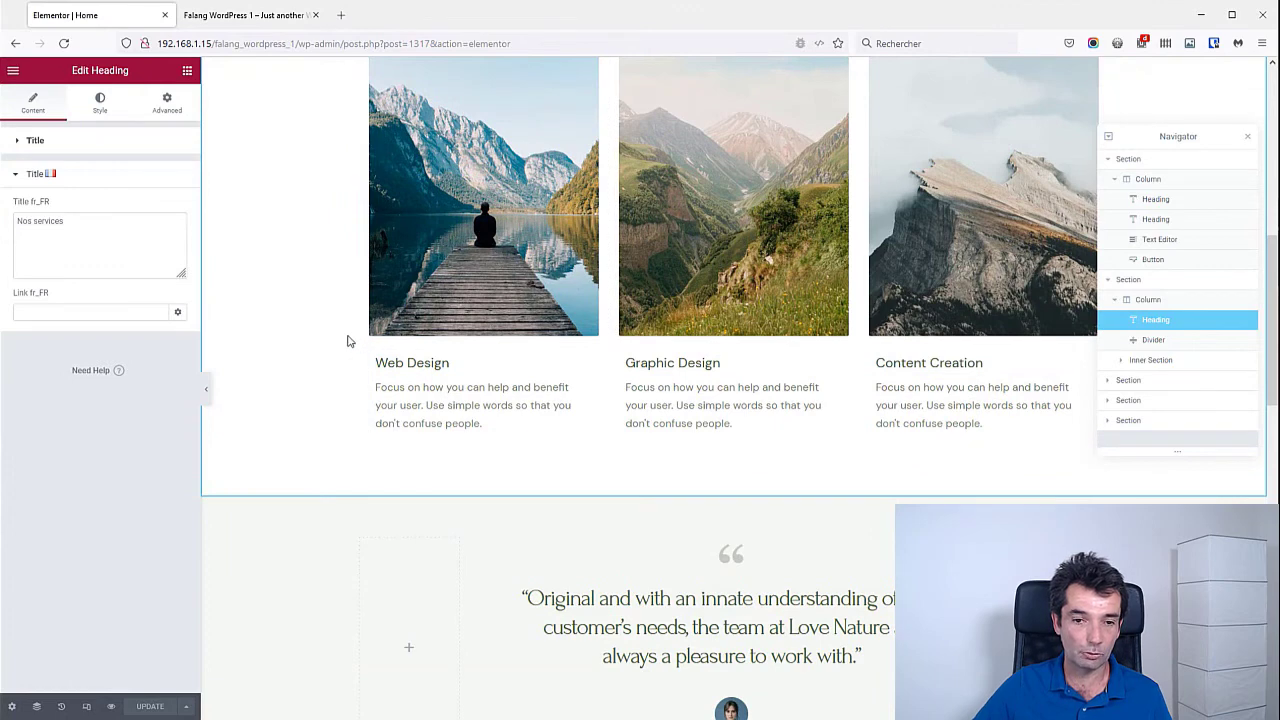
pyautogui.click(417, 393)
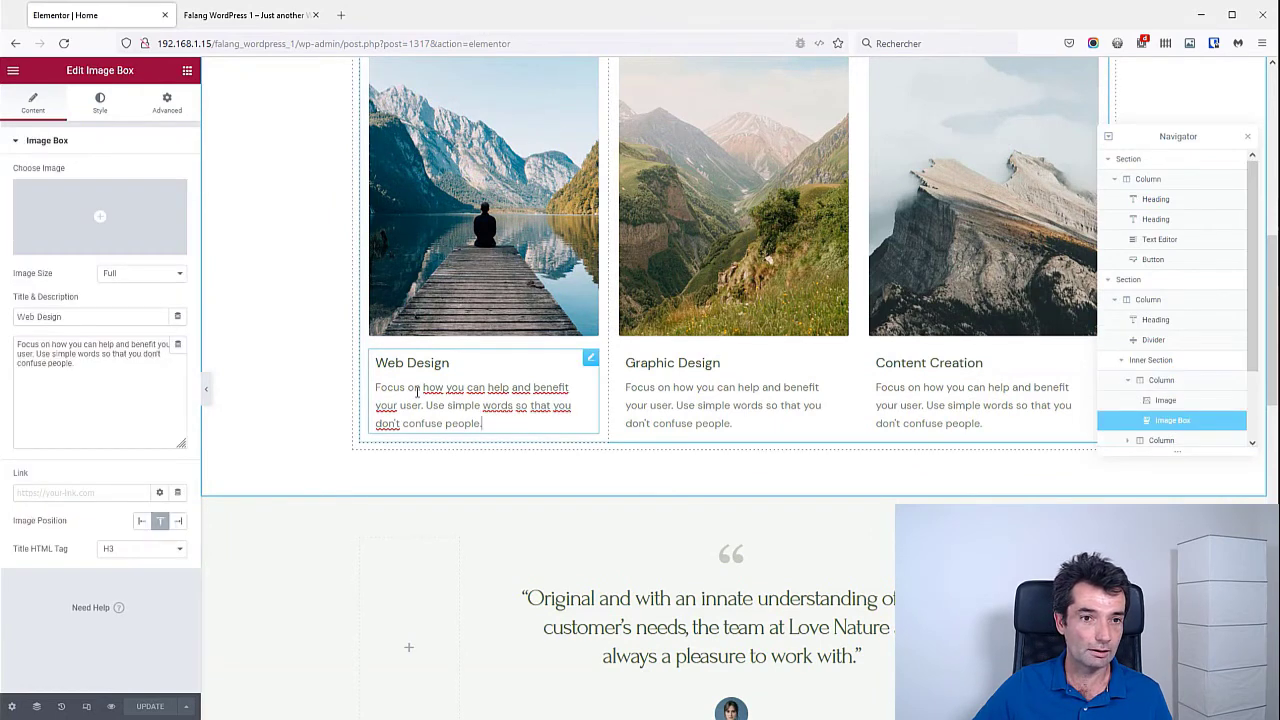
pyautogui.click(18, 146)
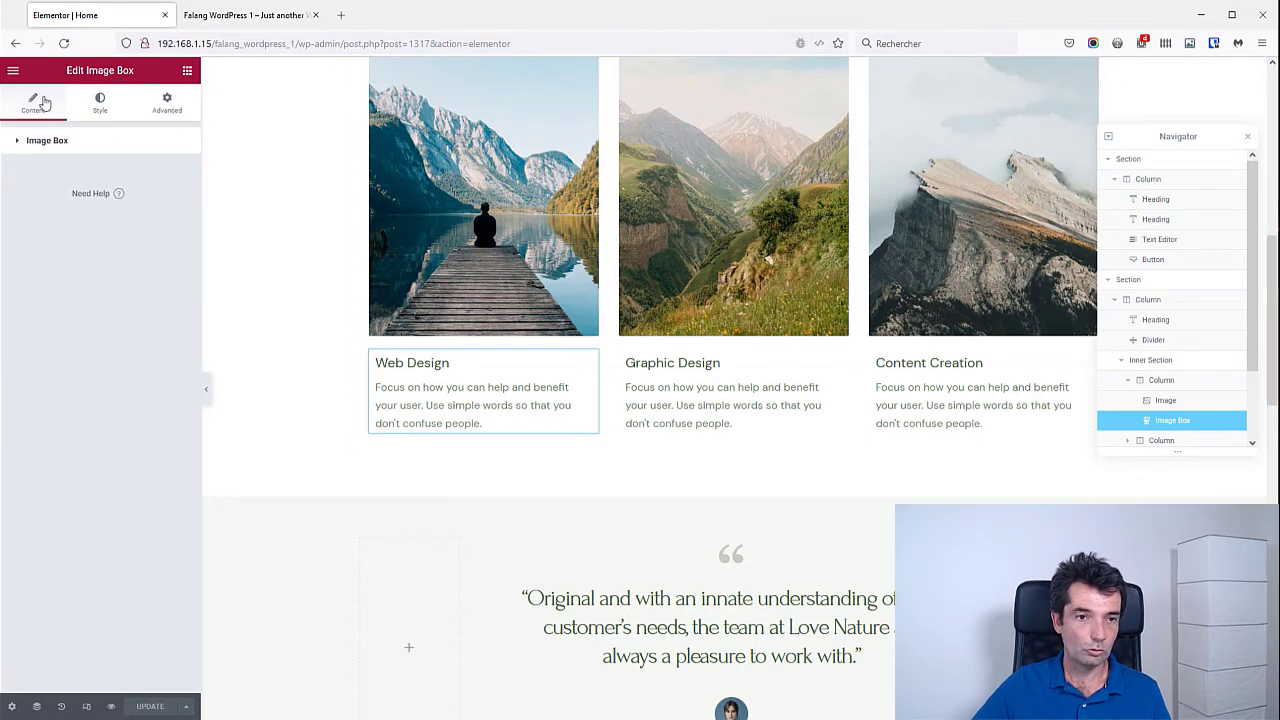
# Step: Exit the Home page editor to the Pages list and open the About page with Elementor
pyautogui.click(13, 72)
pyautogui.click(50, 332)
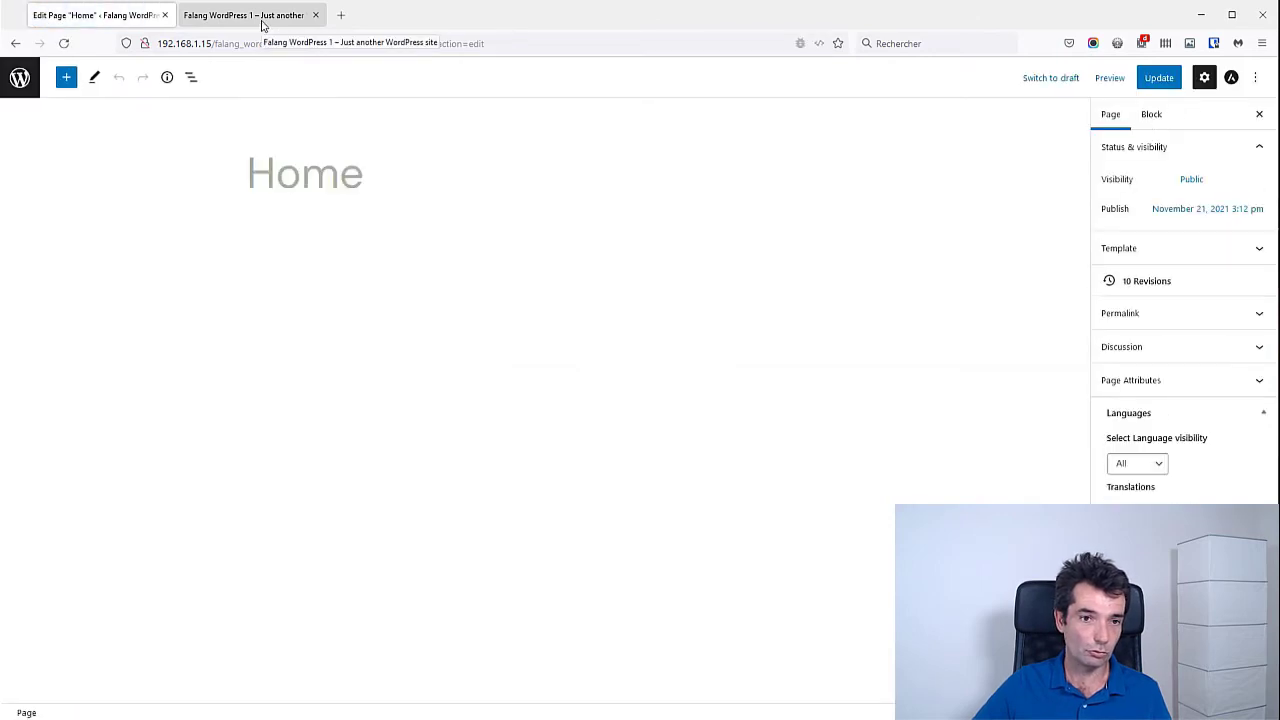
pyautogui.click(22, 82)
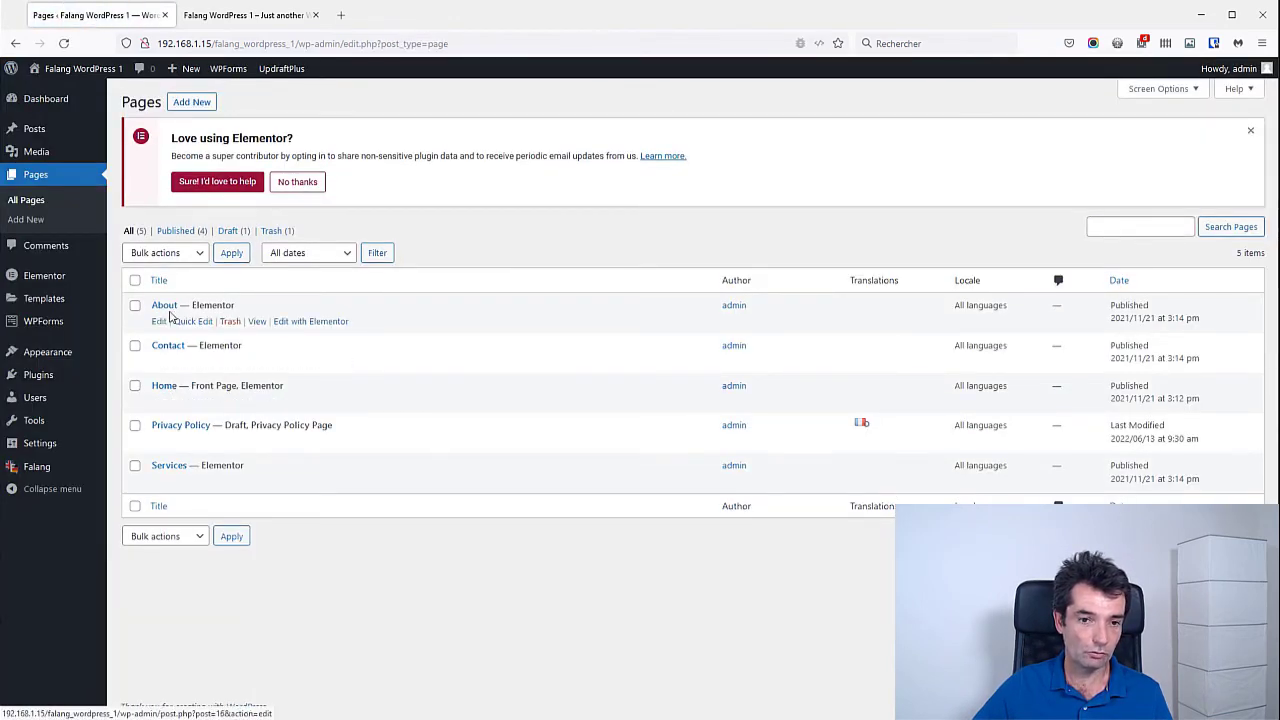
pyautogui.click(289, 324)
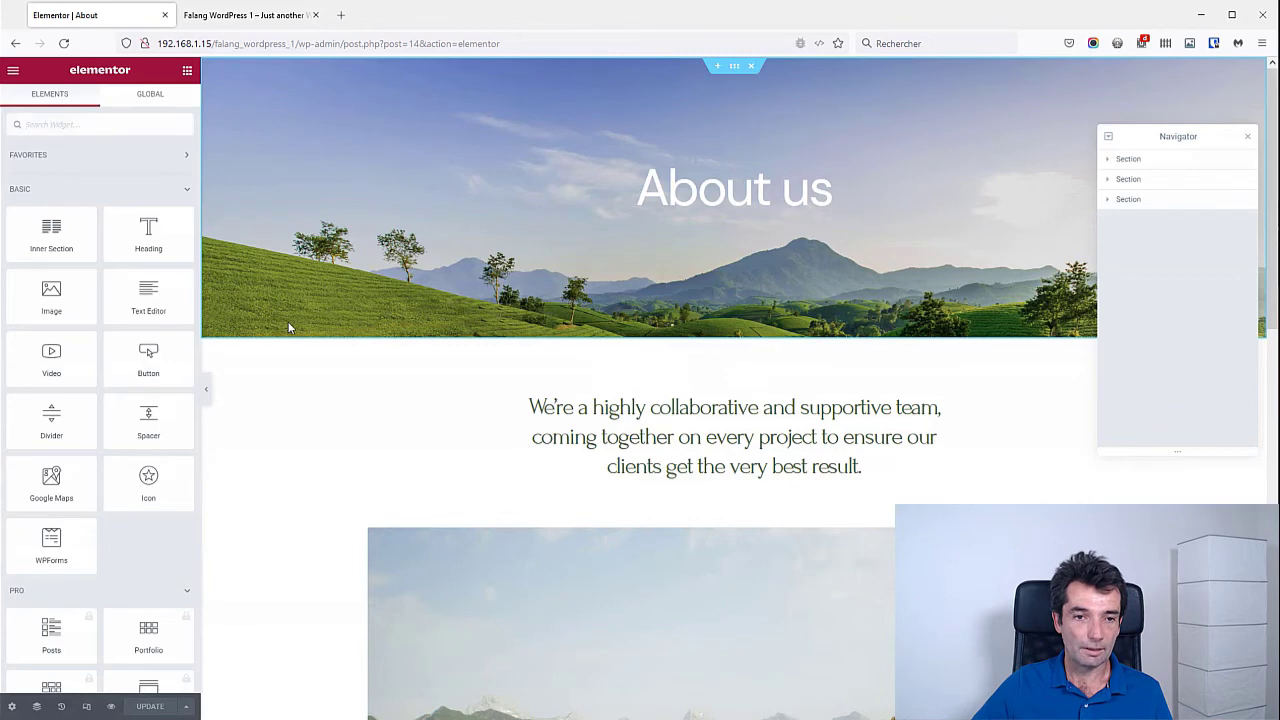
# Step: Enter "A propos" as the French title of the "About us" heading and update the page
pyautogui.click(688, 190)
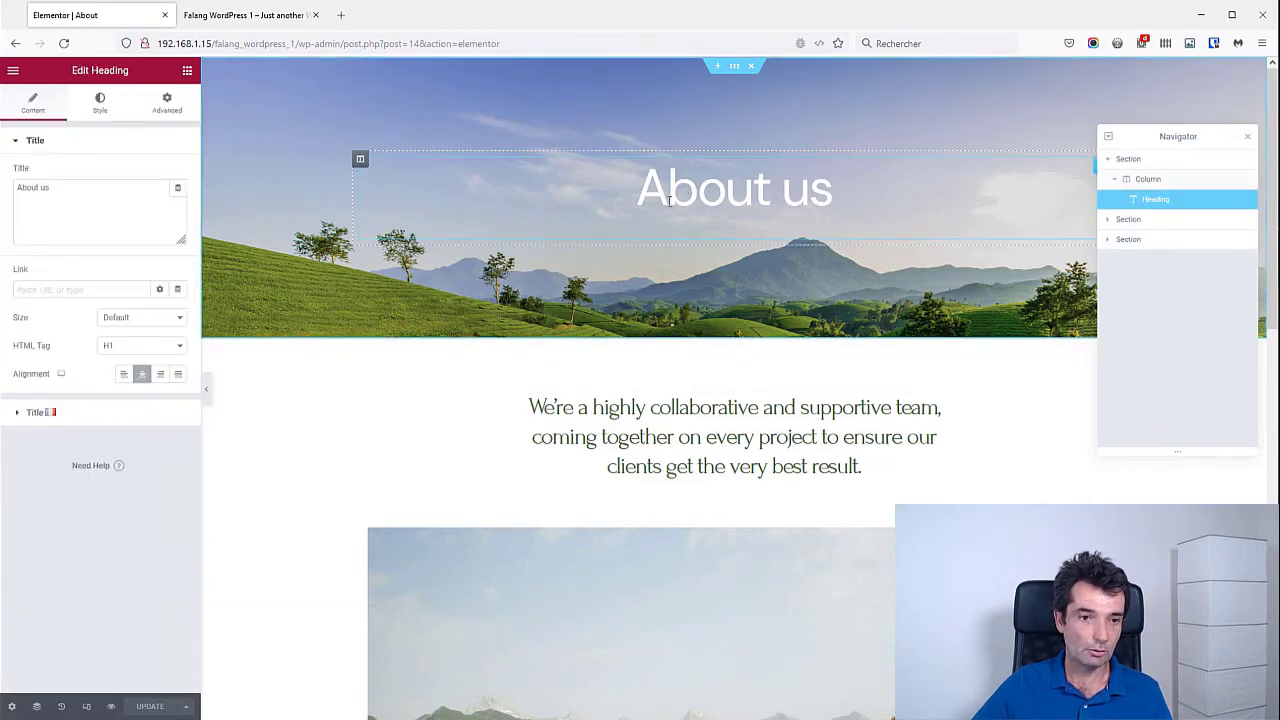
pyautogui.click(22, 419)
pyautogui.click(95, 224)
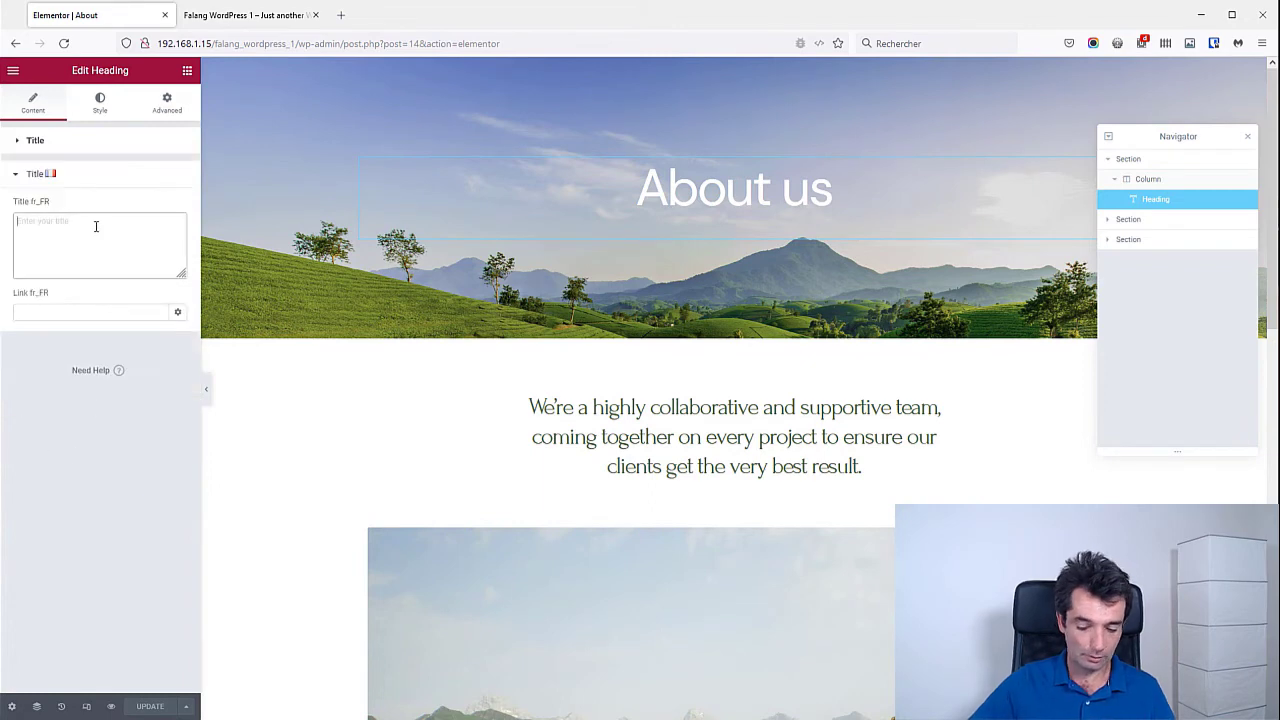
pyautogui.write('A propos')
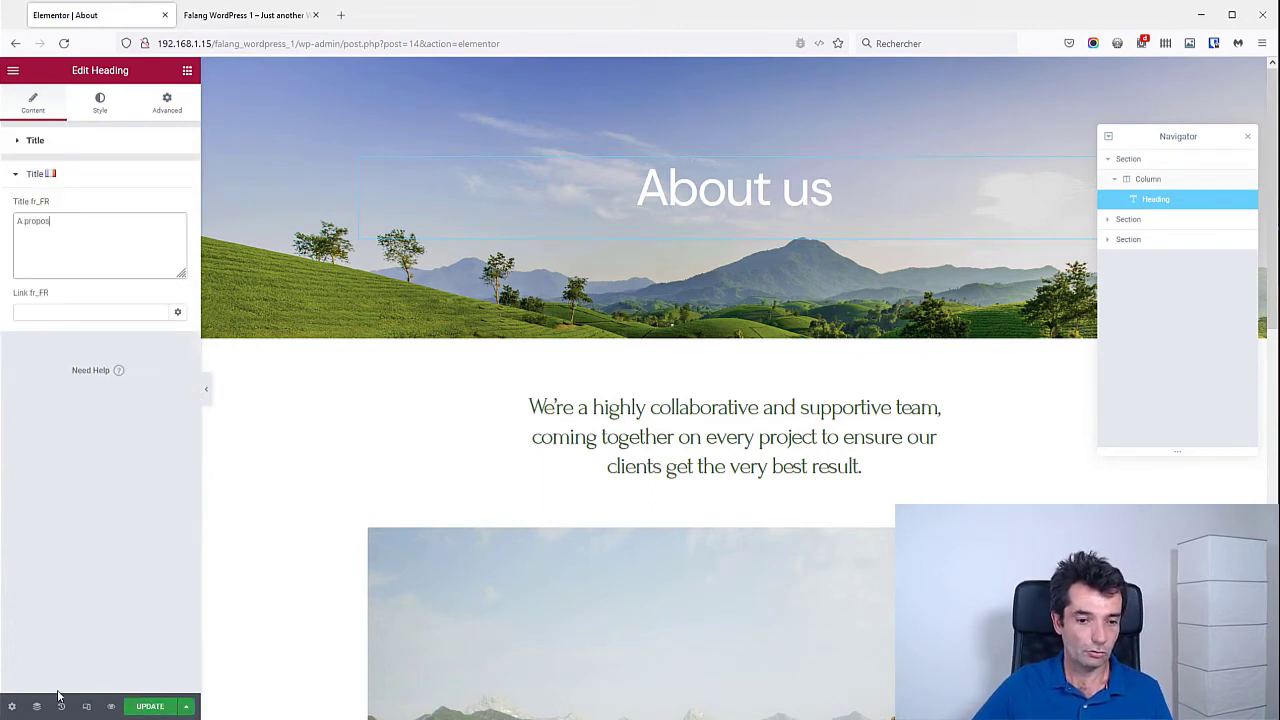
pyautogui.click(130, 710)
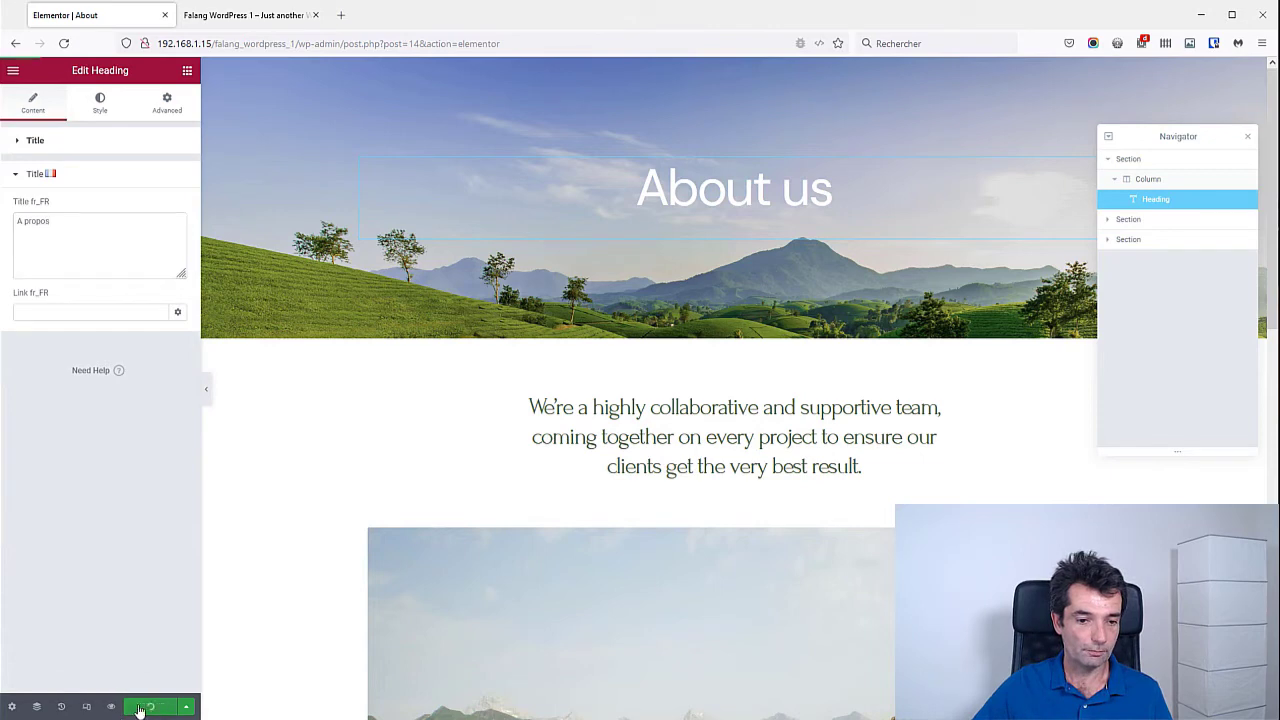
# Step: Reload the French front page and open its "A propos" page to check the translated heading and the page URL
pyautogui.click(266, 16)
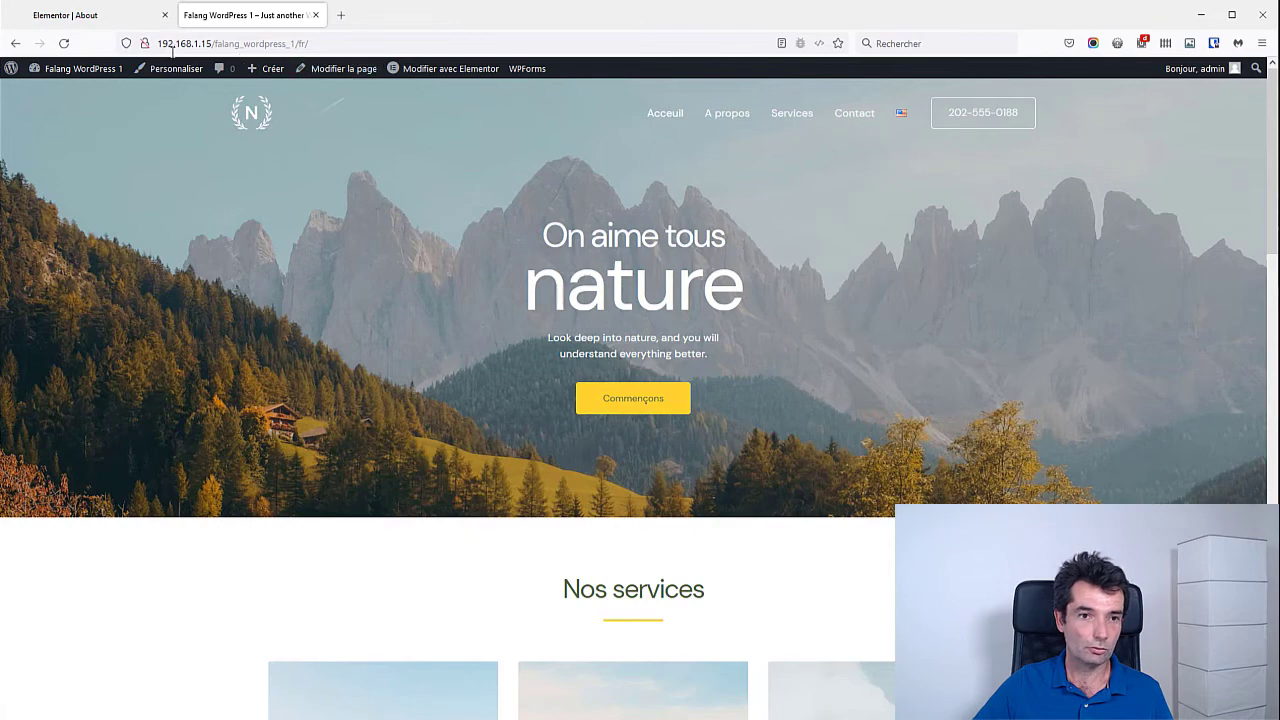
pyautogui.click(63, 45)
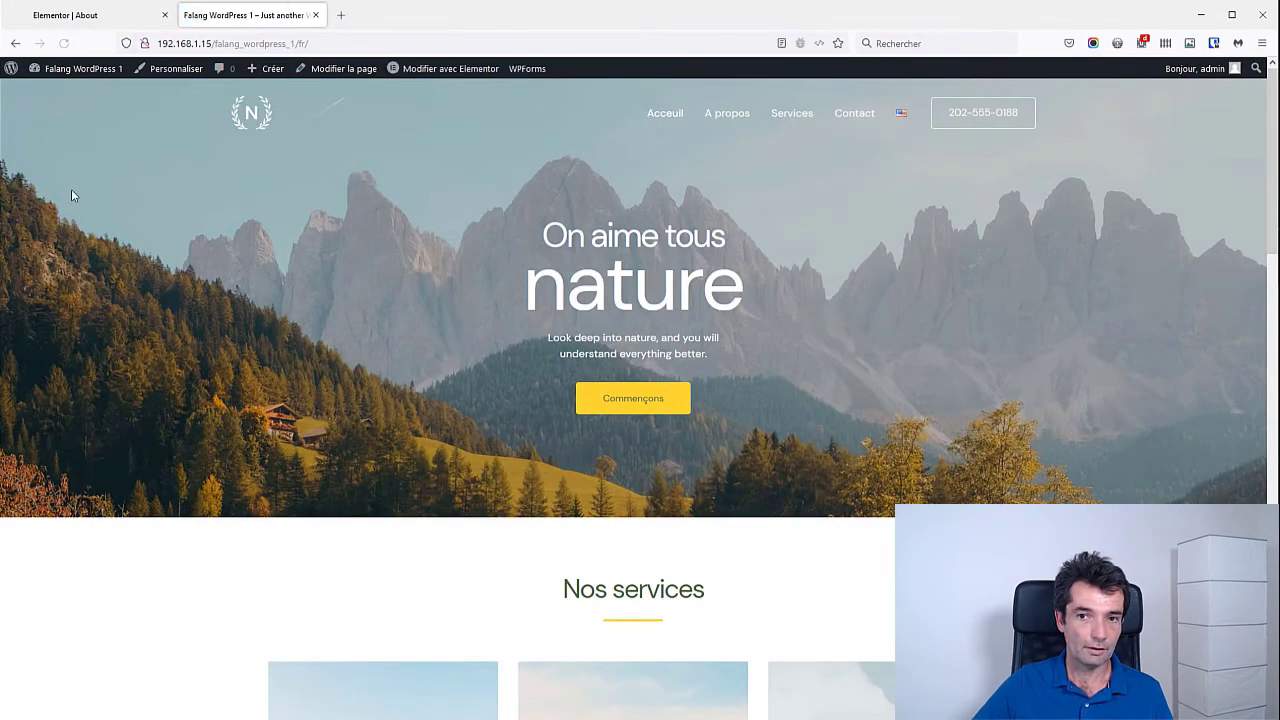
pyautogui.click(720, 122)
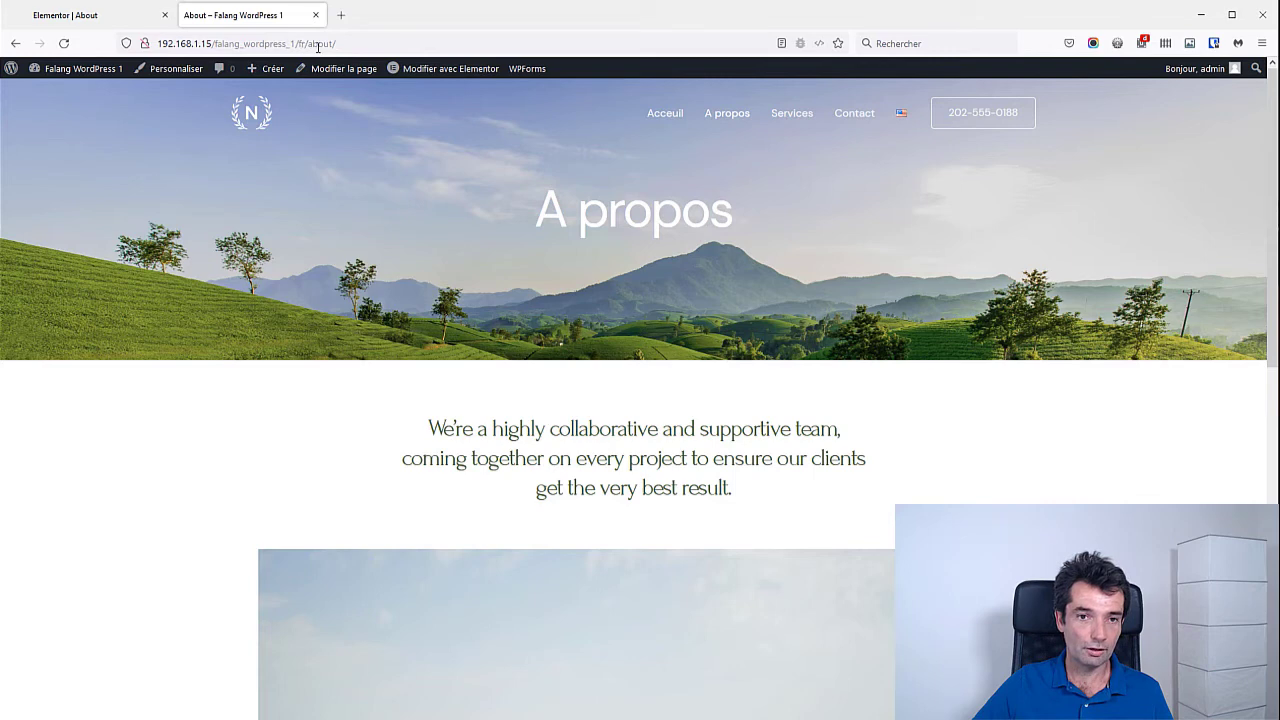
pyautogui.click(352, 46)
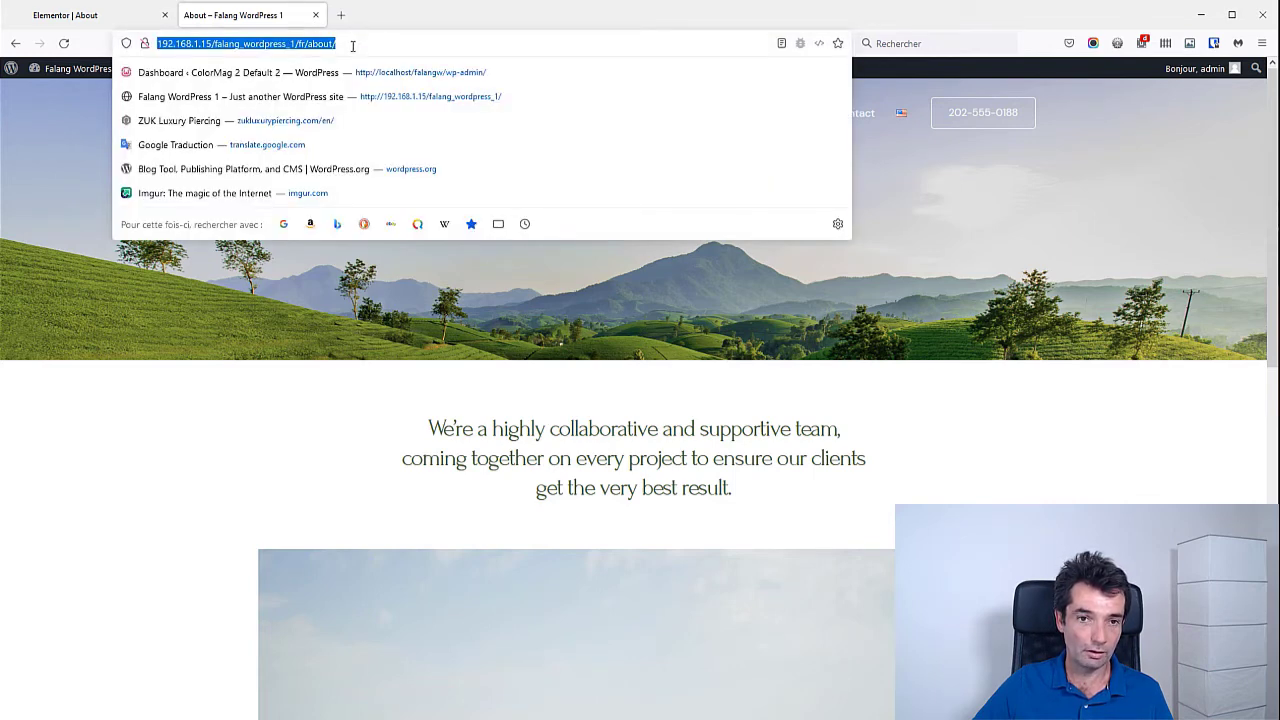
pyautogui.press('Escape')
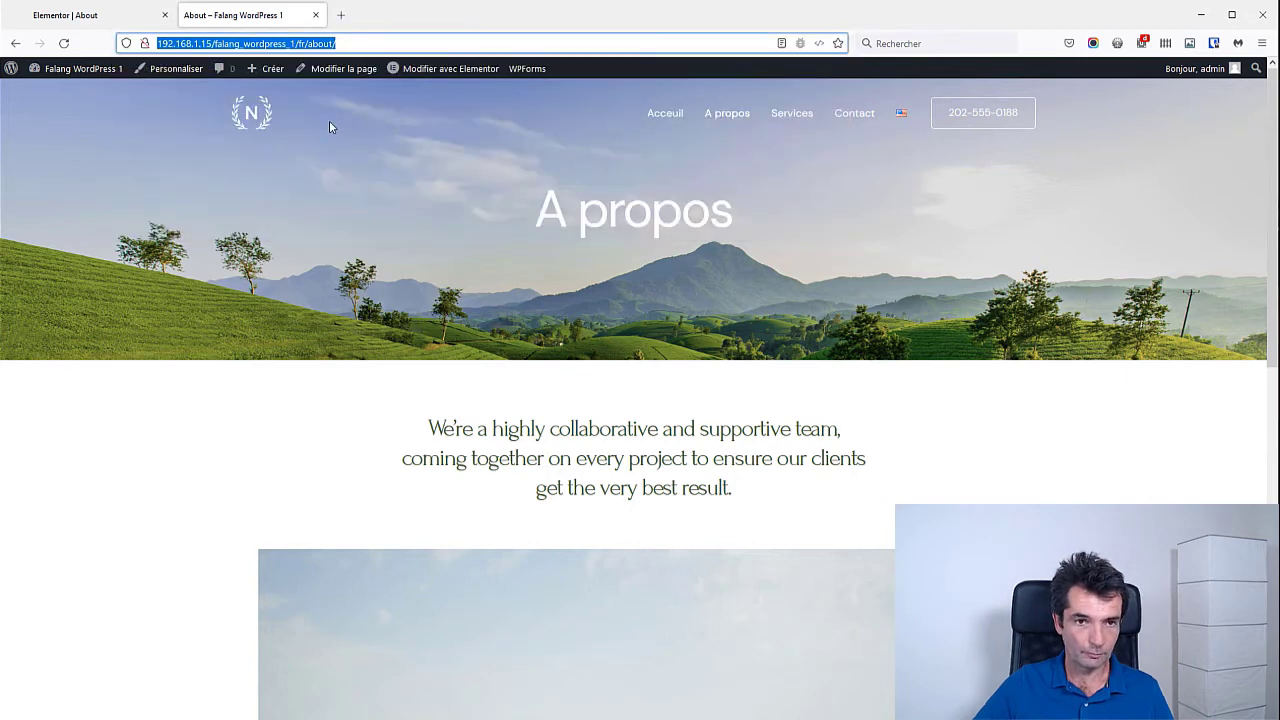
# Step: Exit the About page's Elementor editor and return to the WordPress Pages list
pyautogui.click(100, 20)
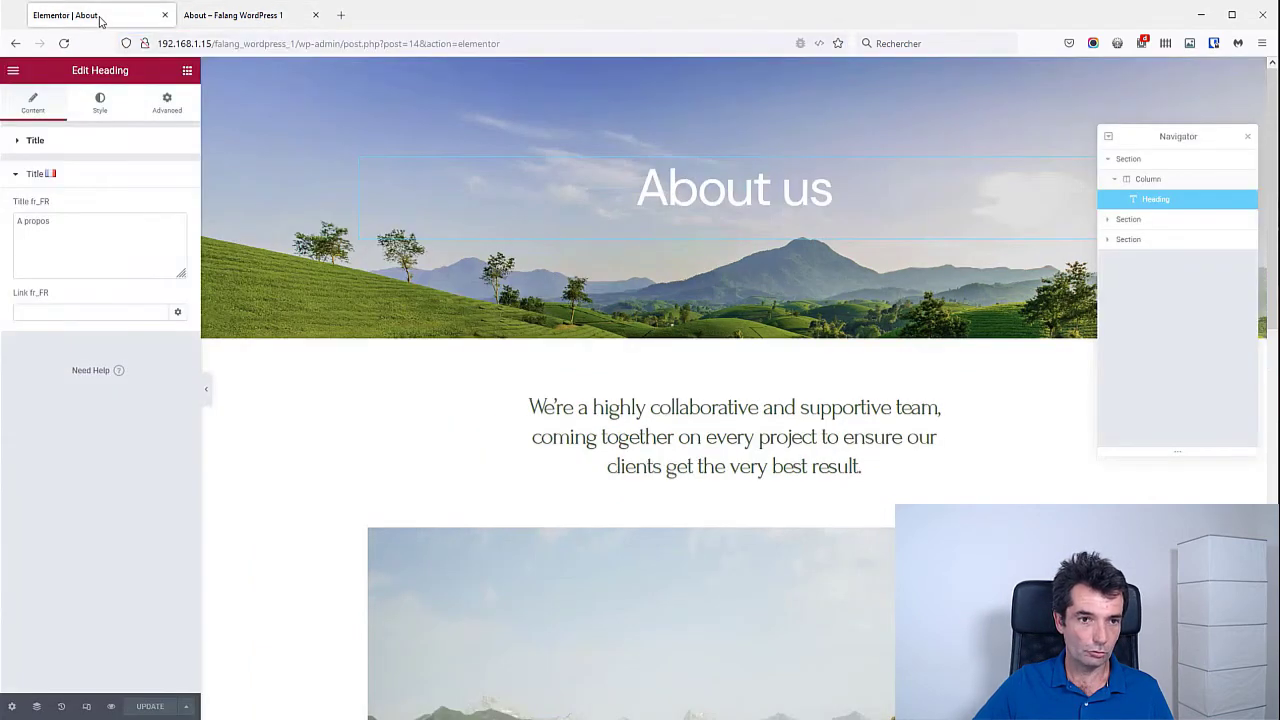
pyautogui.click(14, 72)
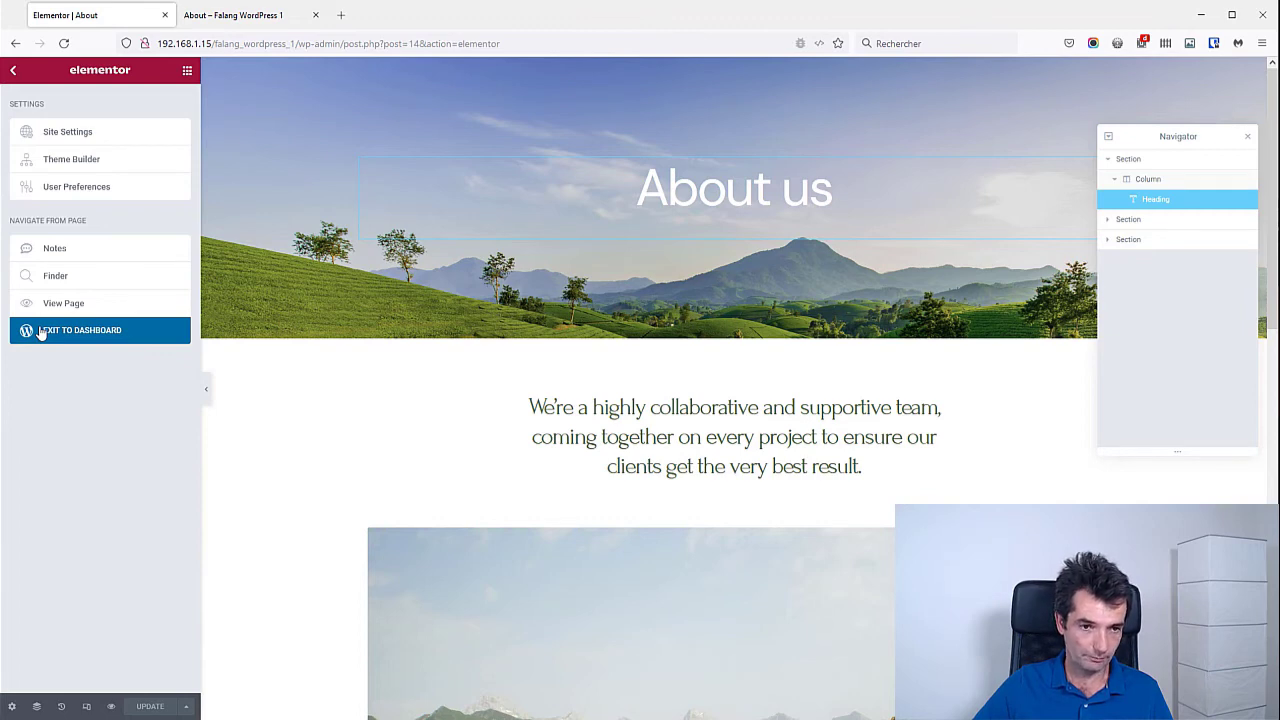
pyautogui.click(40, 333)
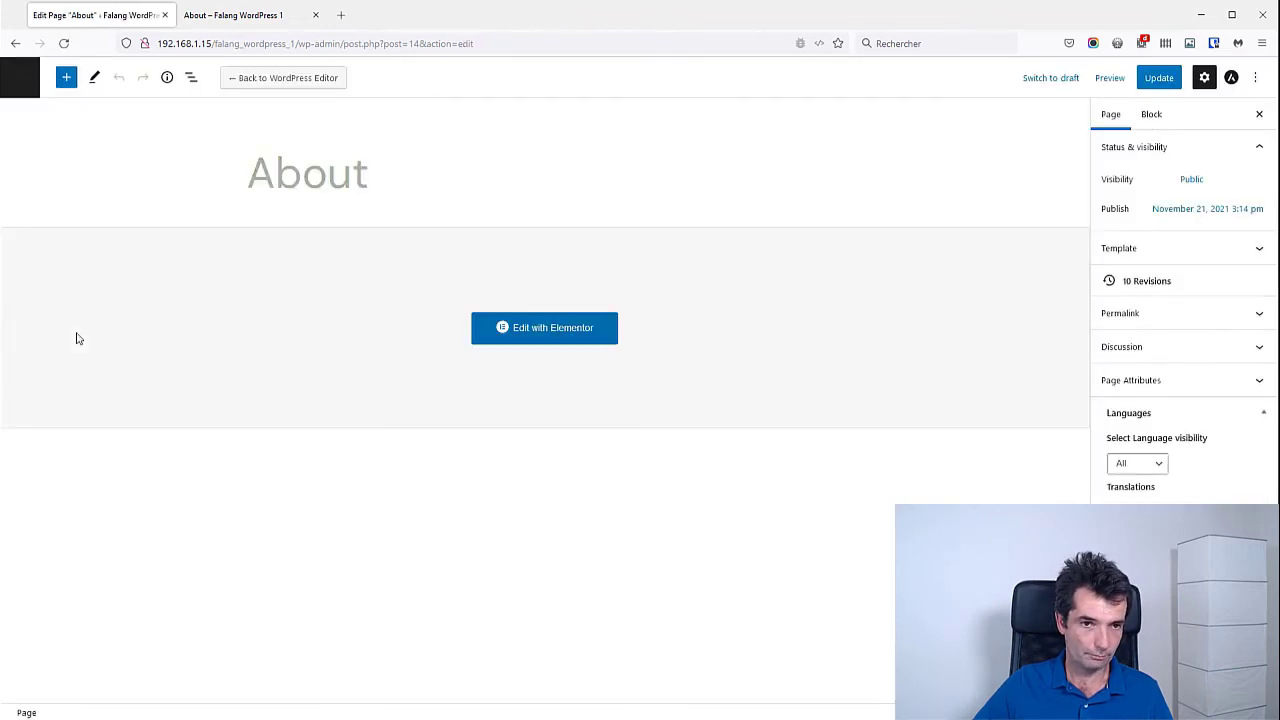
pyautogui.click(21, 77)
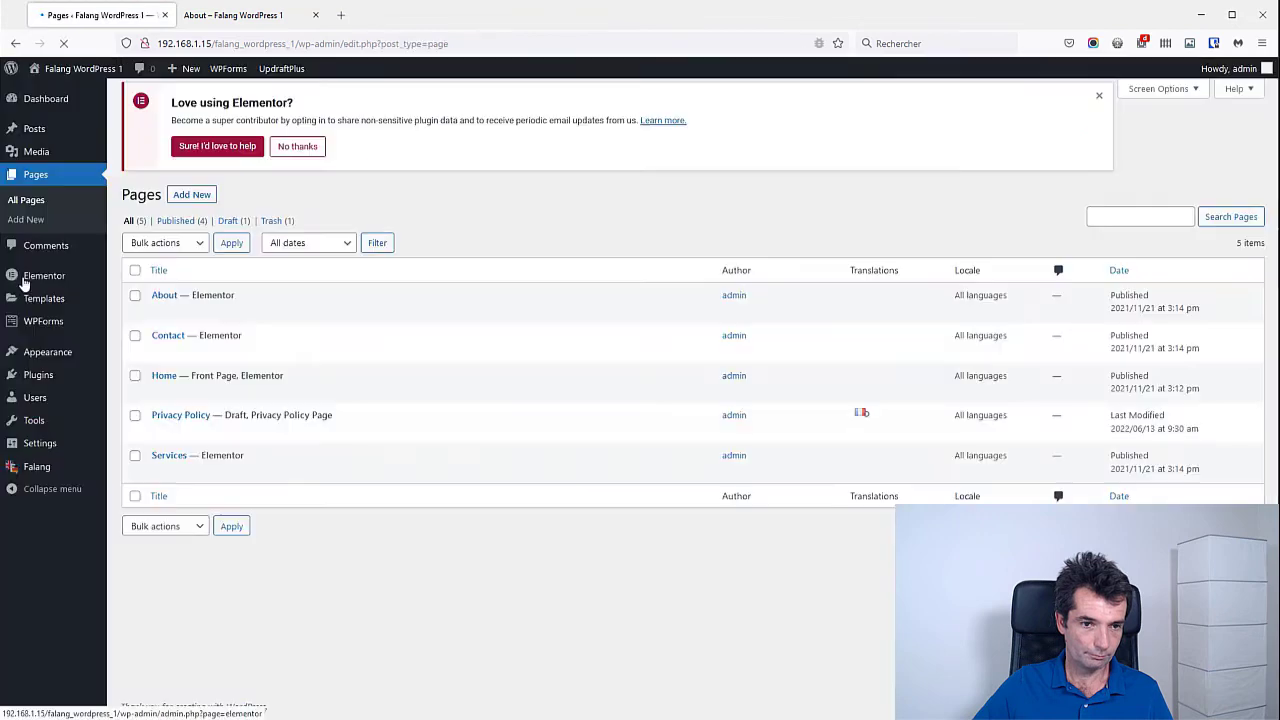
# Step: Filter Falang's post translations by the post type "page" and open the French translation of the About page
pyautogui.moveTo(48, 427)
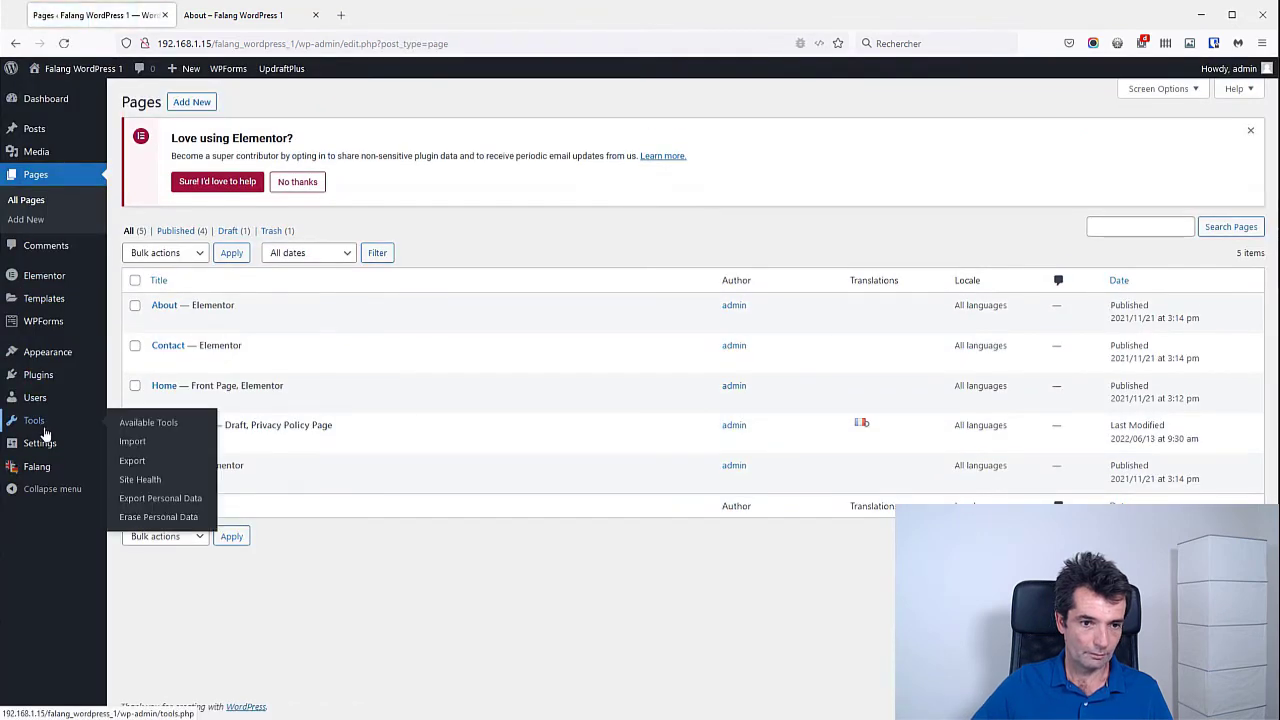
pyautogui.moveTo(36, 471)
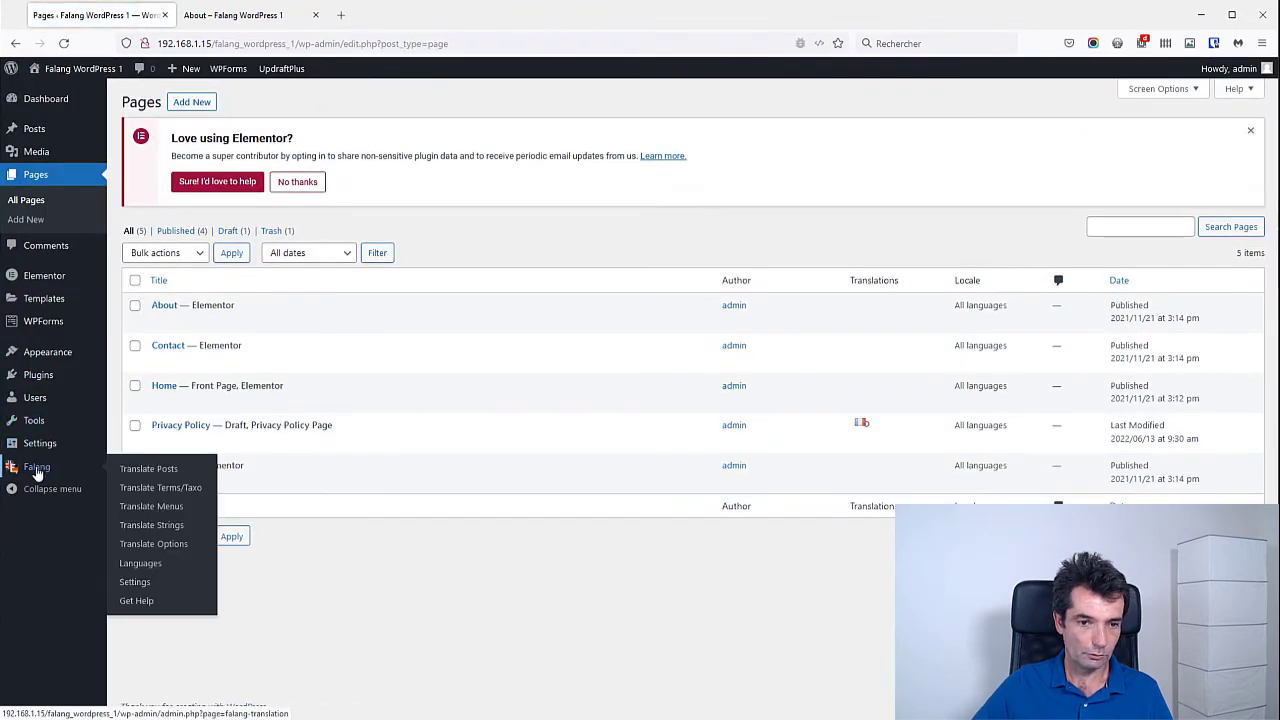
pyautogui.click(140, 470)
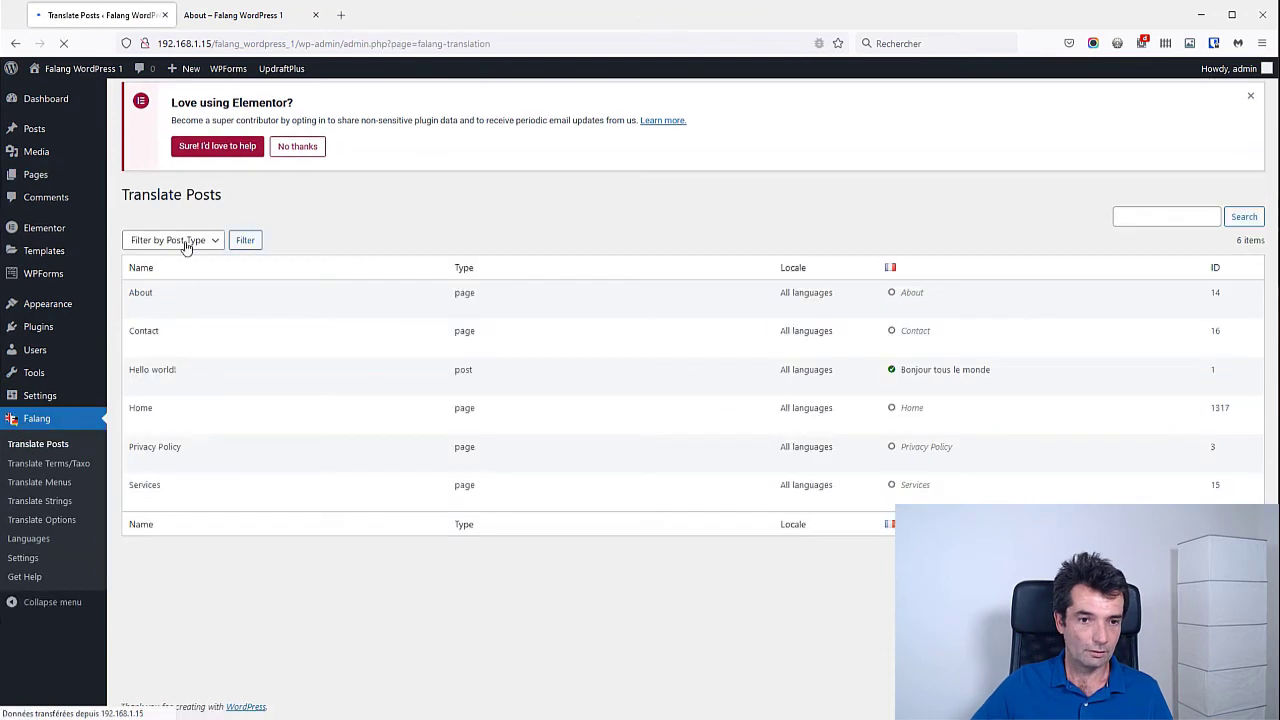
pyautogui.click(180, 251)
pyautogui.click(137, 309)
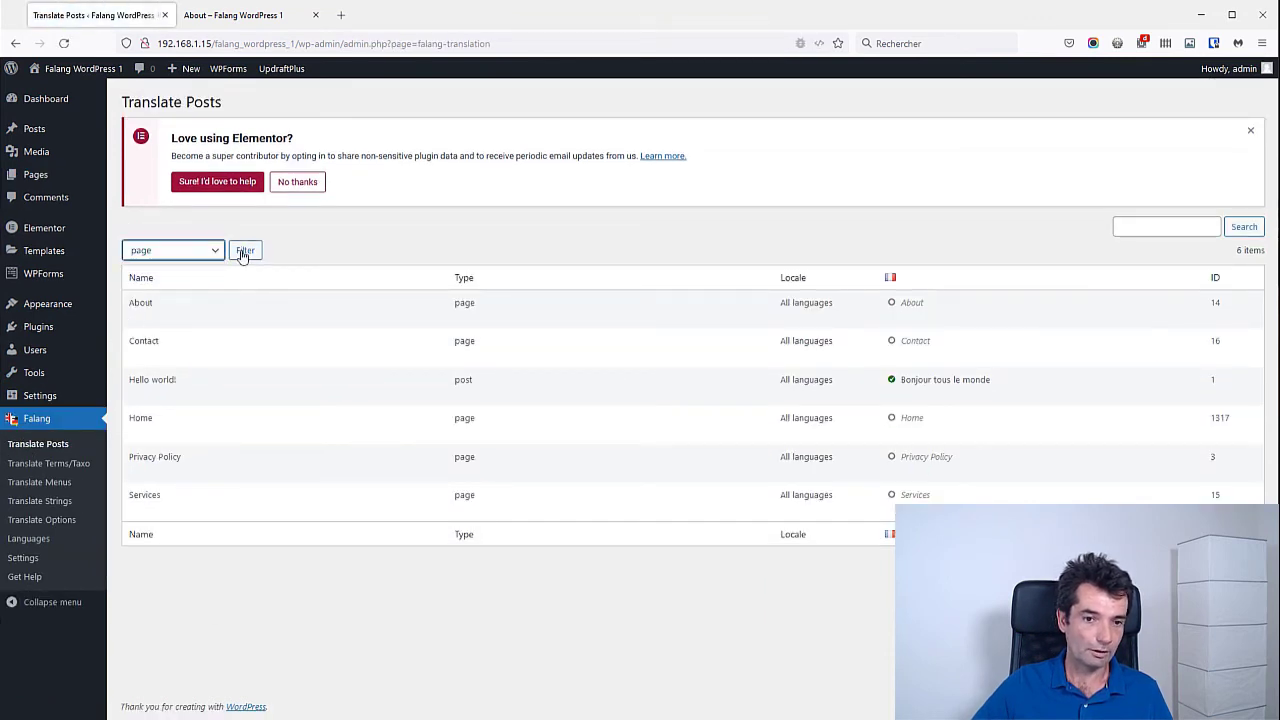
pyautogui.click(245, 251)
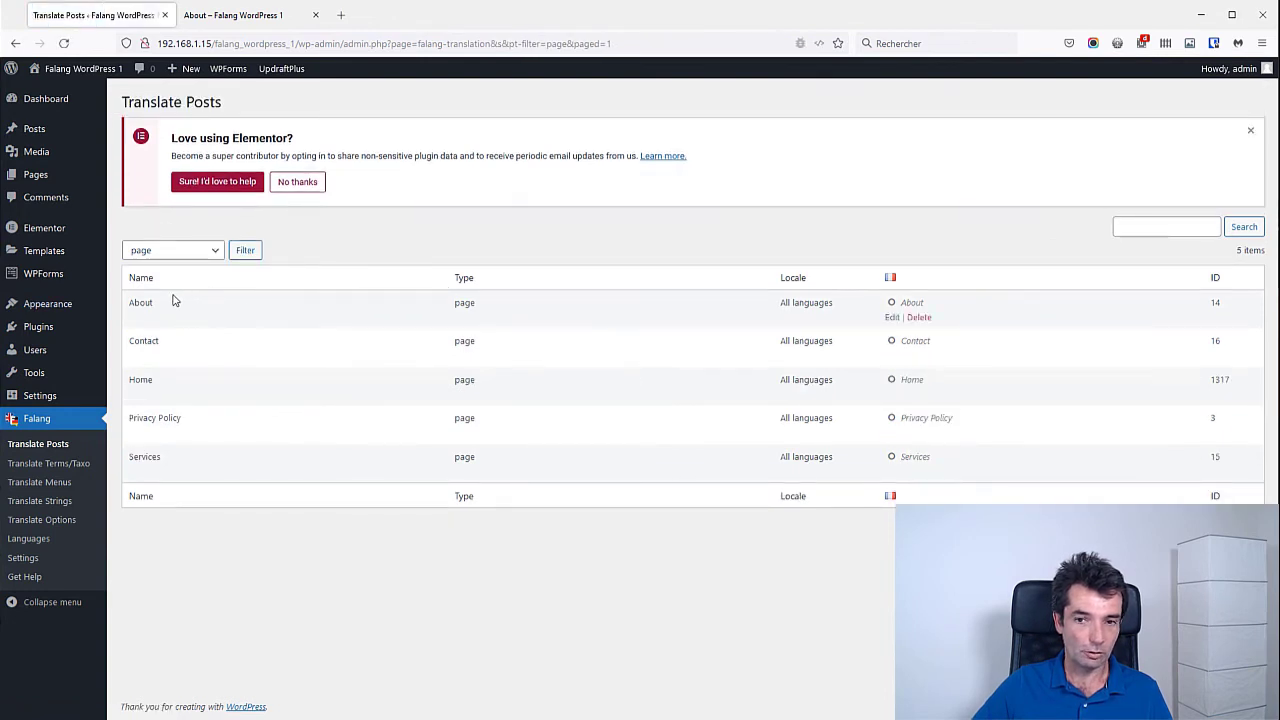
pyautogui.click(890, 318)
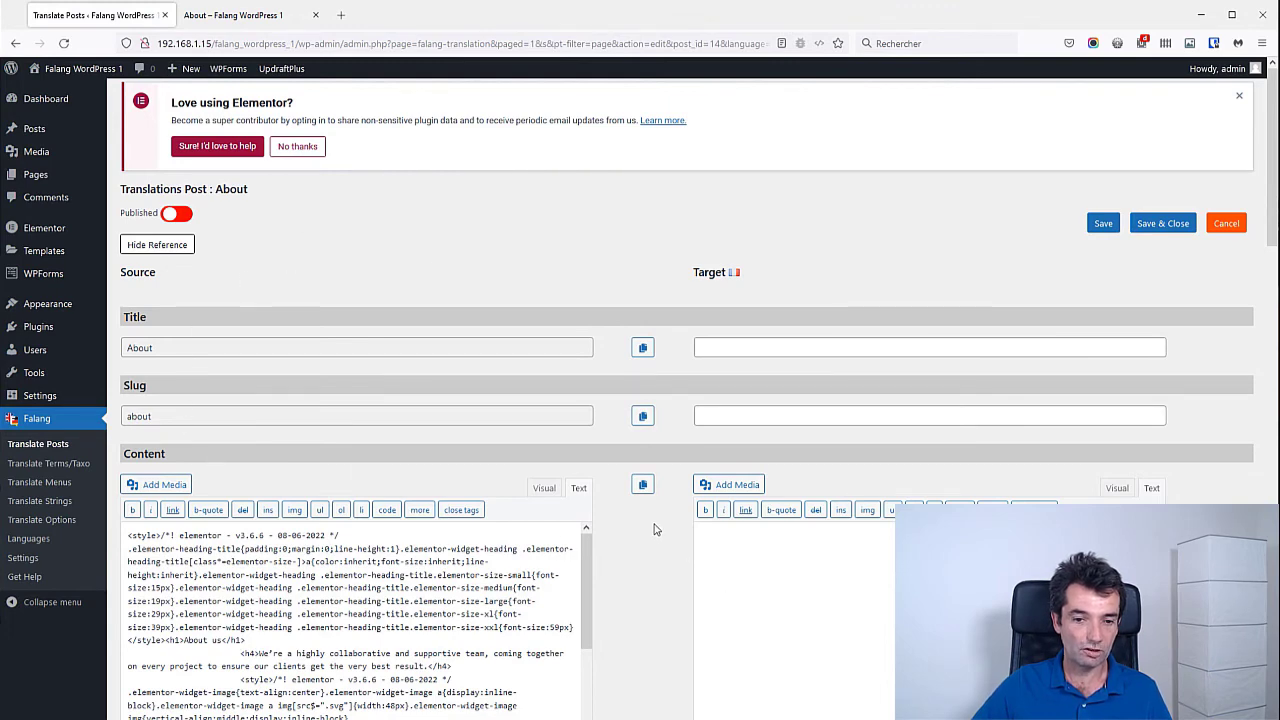
pyautogui.scroll(-2, 657, 551)
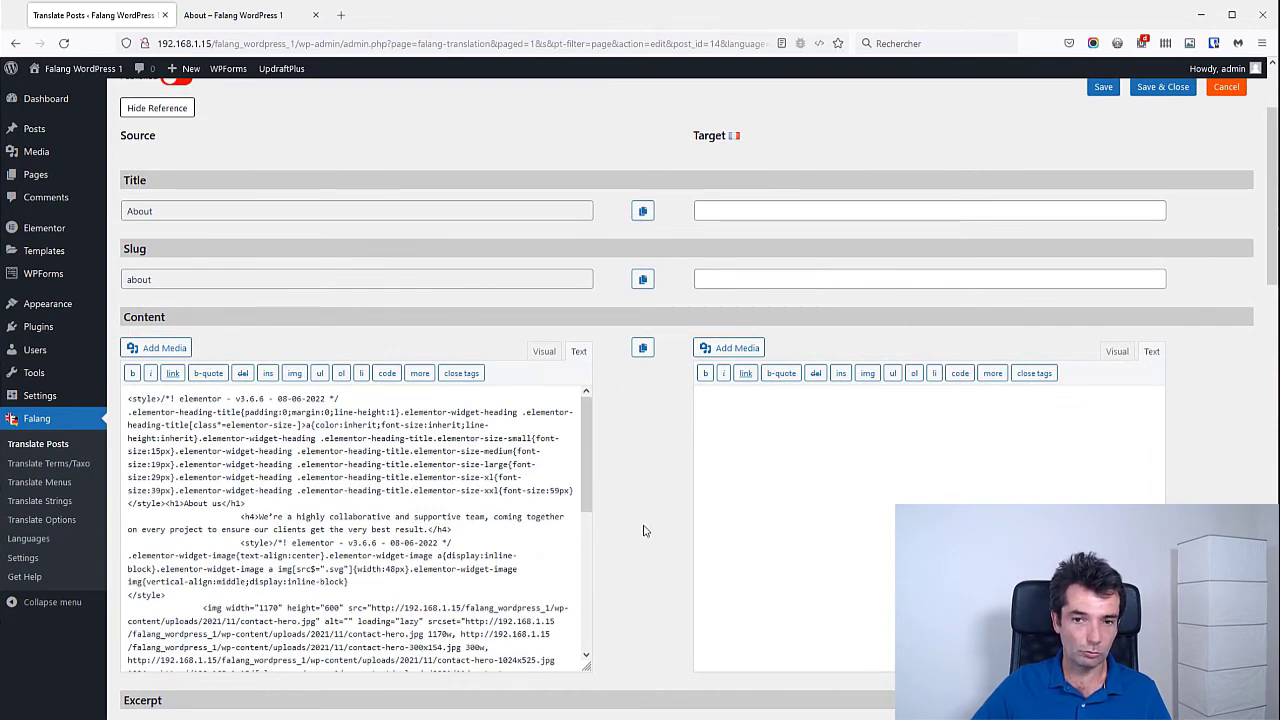
# Step: Set both the French title and the French slug of the About page to "A propos"
pyautogui.scroll(2, 645, 531)
pyautogui.click(757, 344)
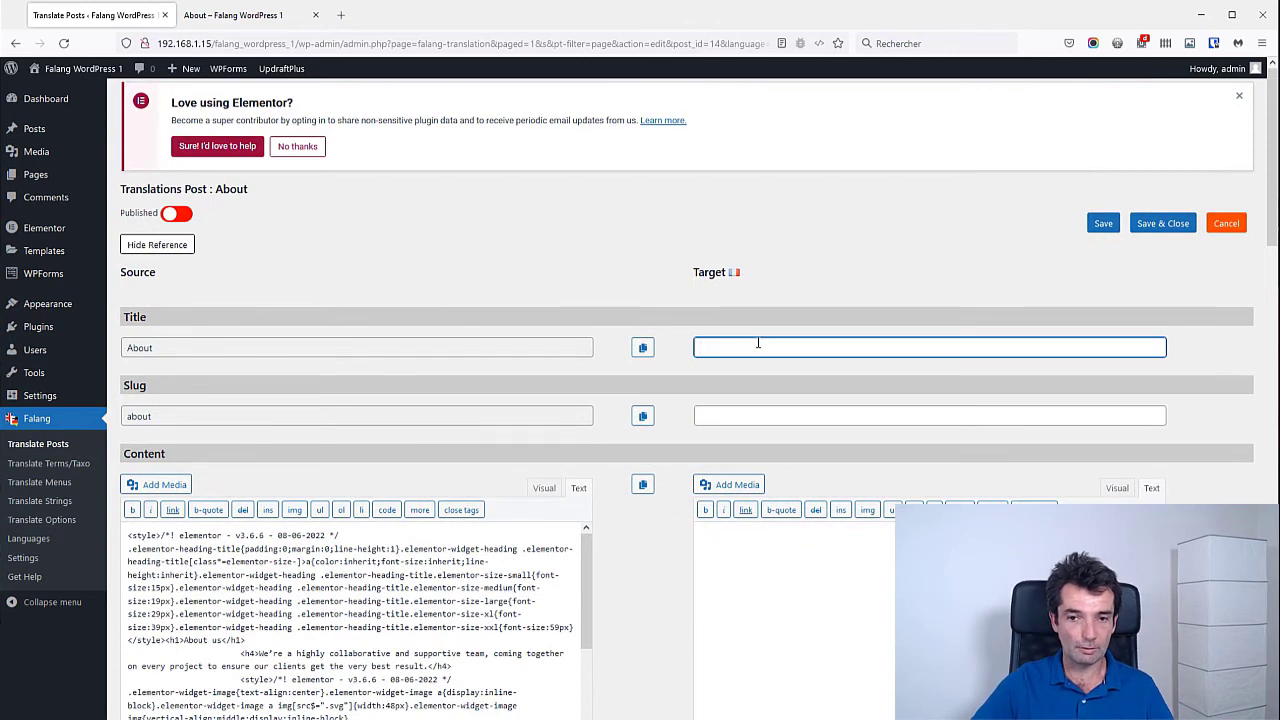
pyautogui.write('A prop')
pyautogui.click(714, 378)
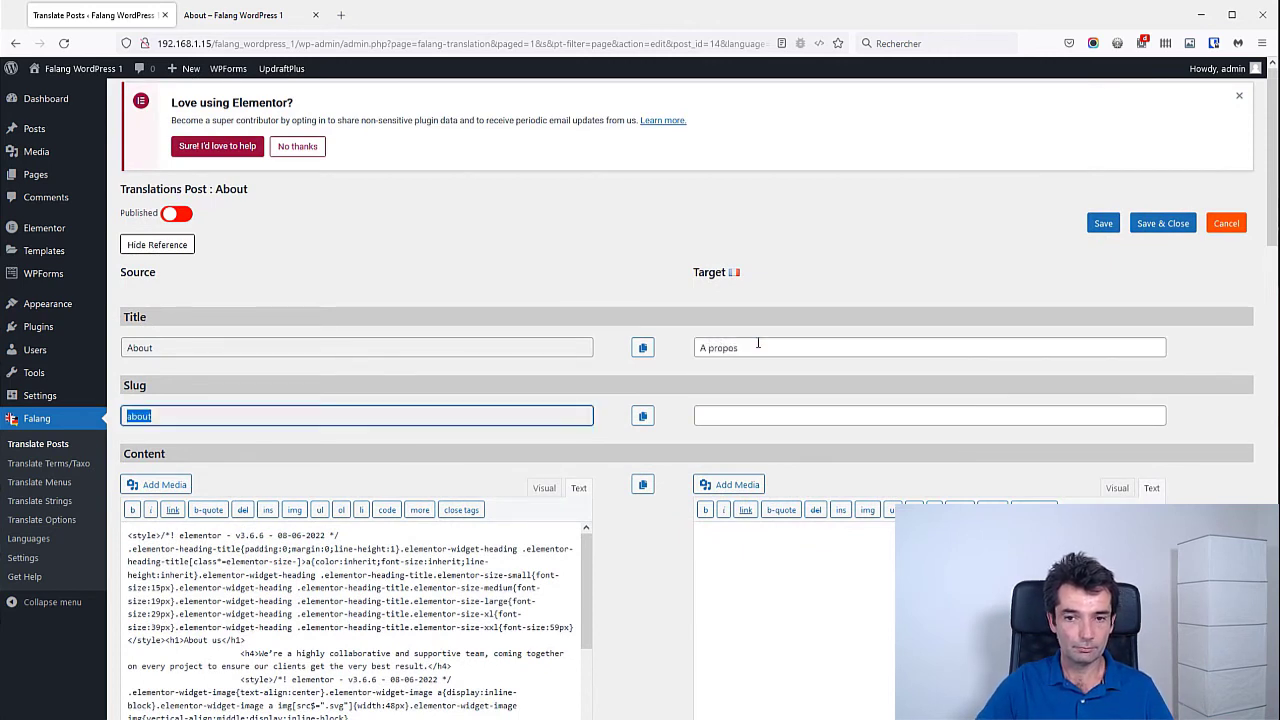
pyautogui.moveTo(757, 343); pyautogui.dragTo(702, 347)
pyautogui.hotkey('ctrl', 'c')
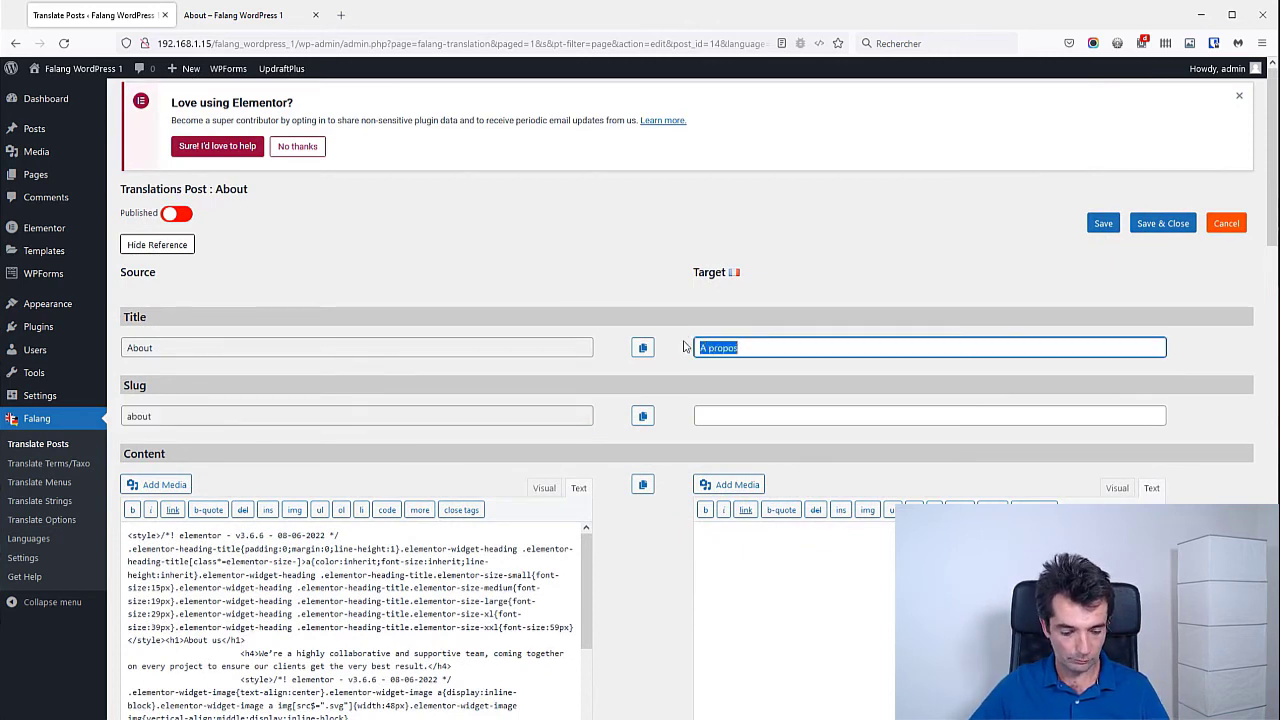
pyautogui.click(730, 419)
pyautogui.hotkey('ctrl', 'v')
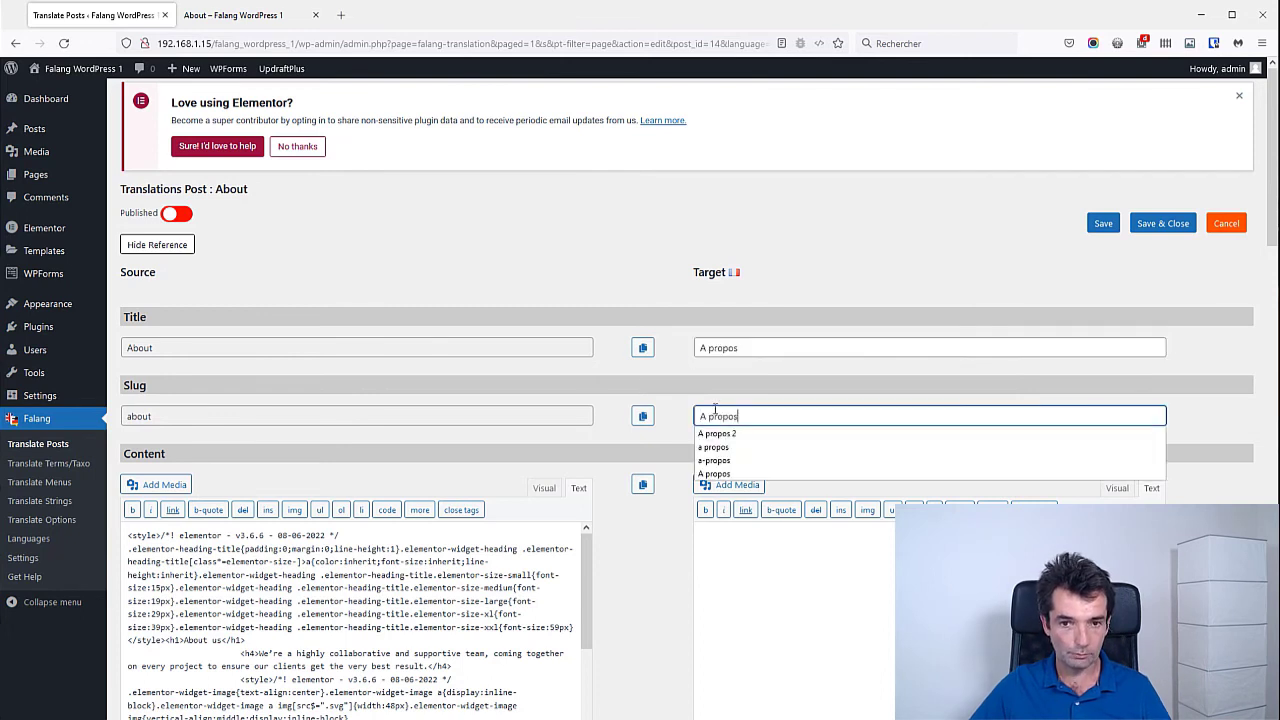
# Step: Mark the About page's French translation as published and save it
pyautogui.click(230, 190)
pyautogui.click(178, 215)
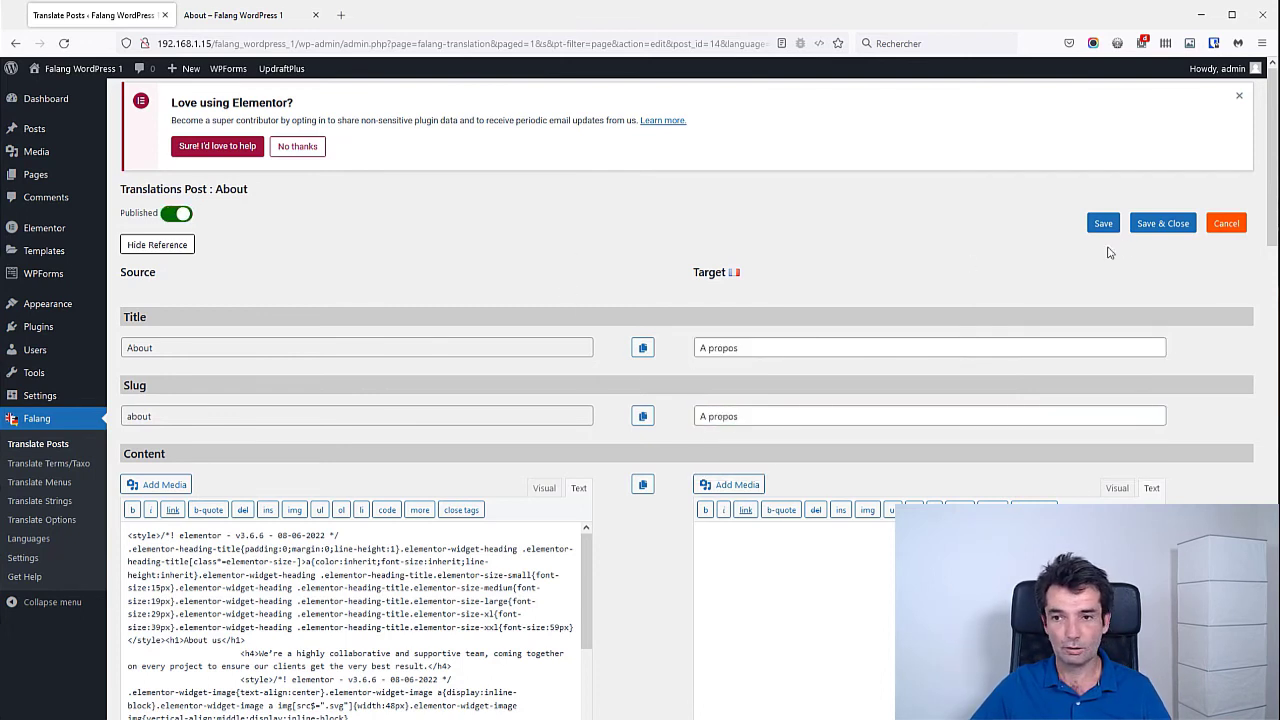
pyautogui.click(1100, 225)
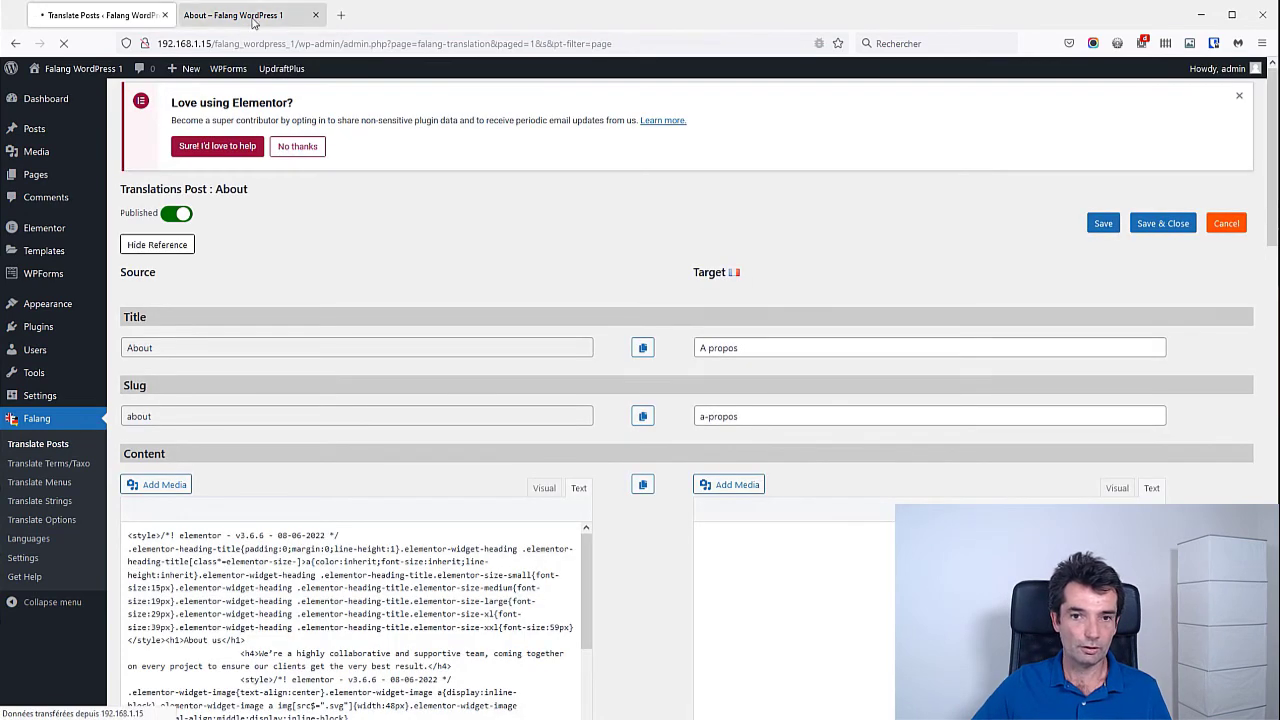
# Step: Go through the French home page to "A propos", check its URL slug, and look over the page down to the footer
pyautogui.click(254, 22)
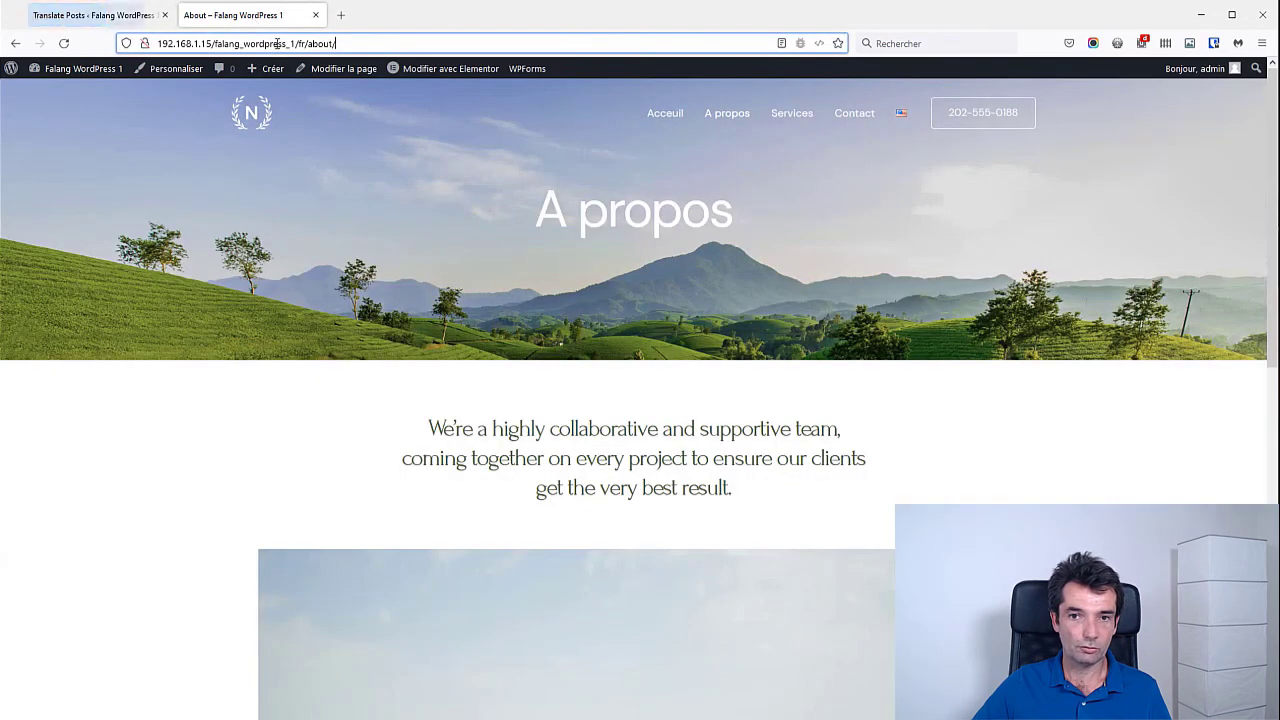
pyautogui.click(650, 117)
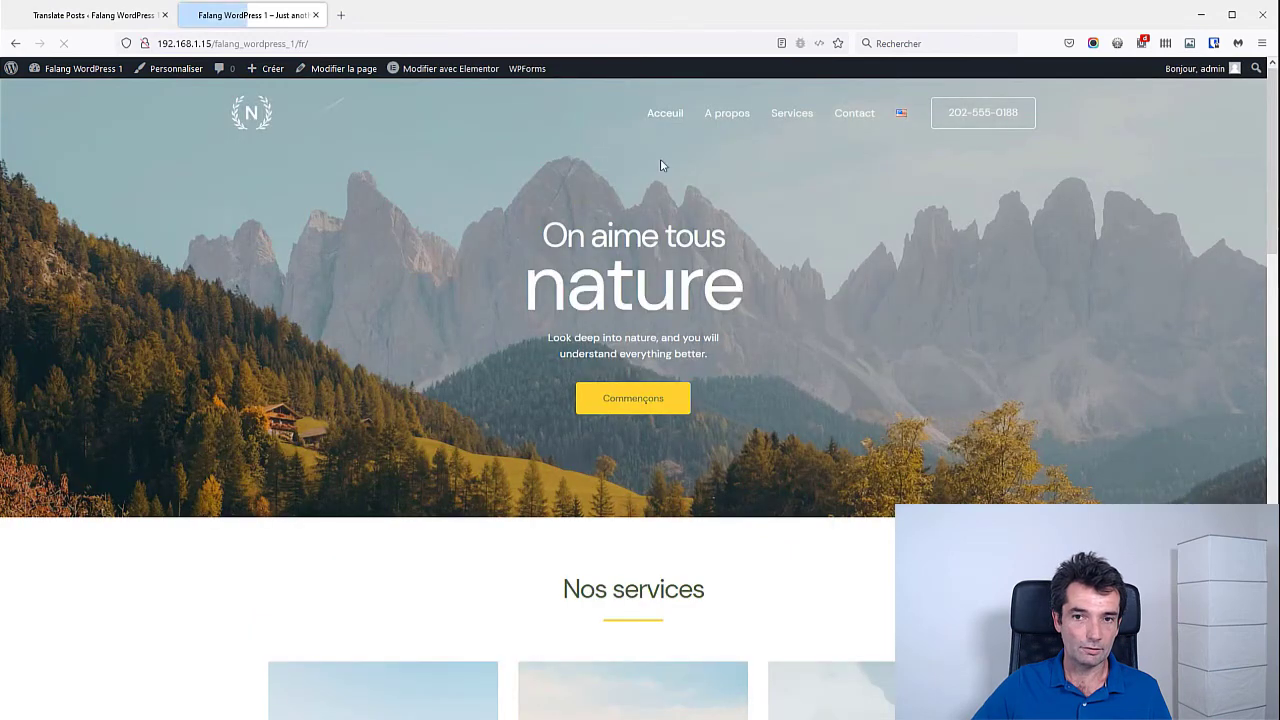
pyautogui.click(727, 115)
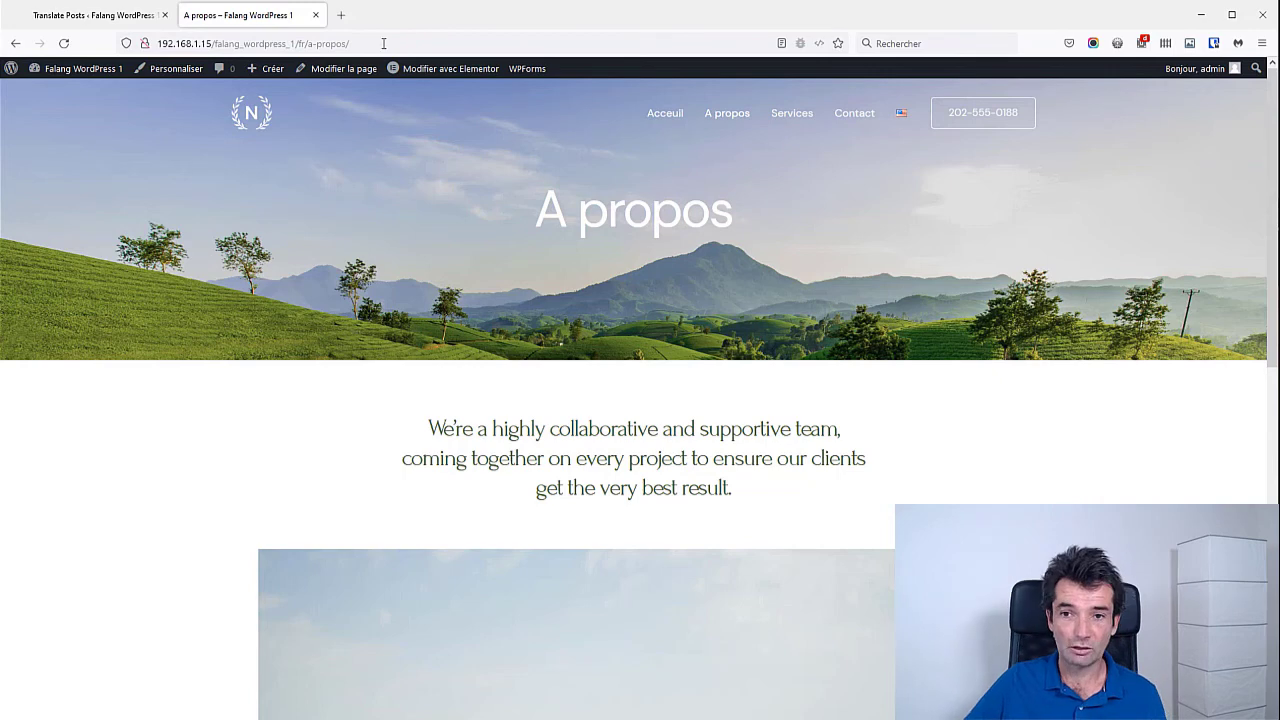
pyautogui.hotkey('alt', 'Left')
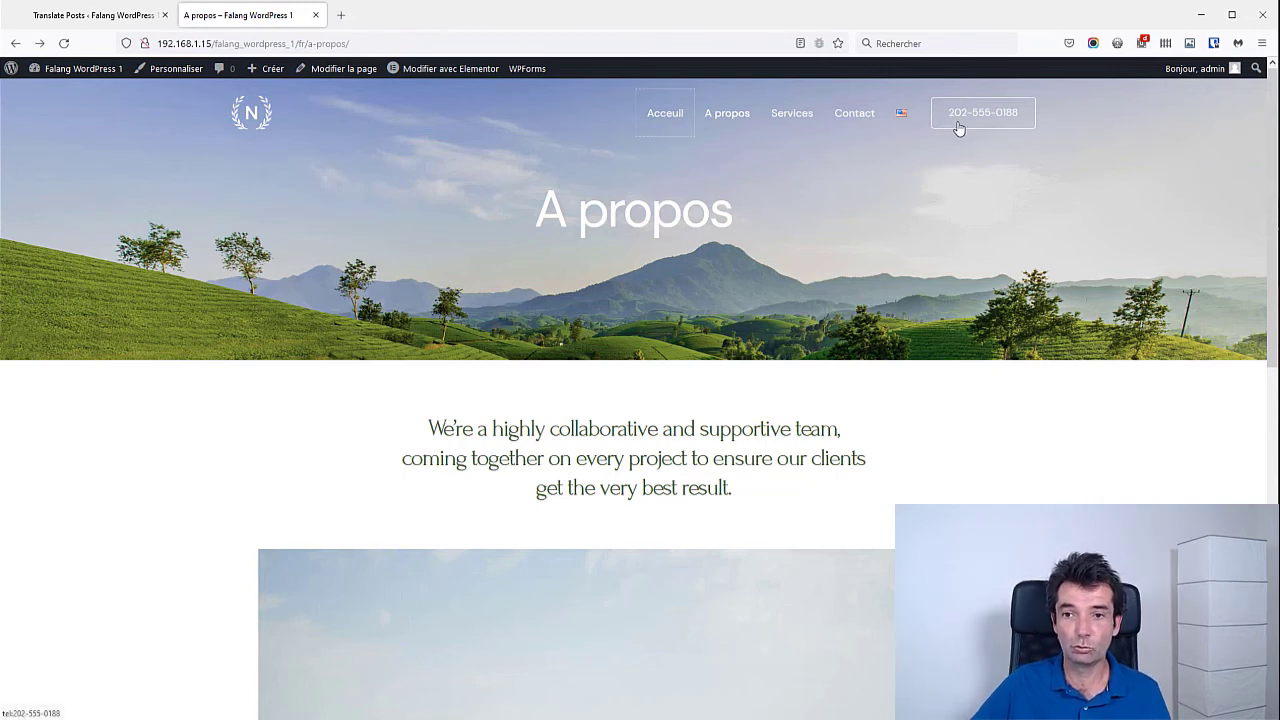
pyautogui.scroll(-5, 1013, 483)
pyautogui.scroll(-2, 1013, 483)
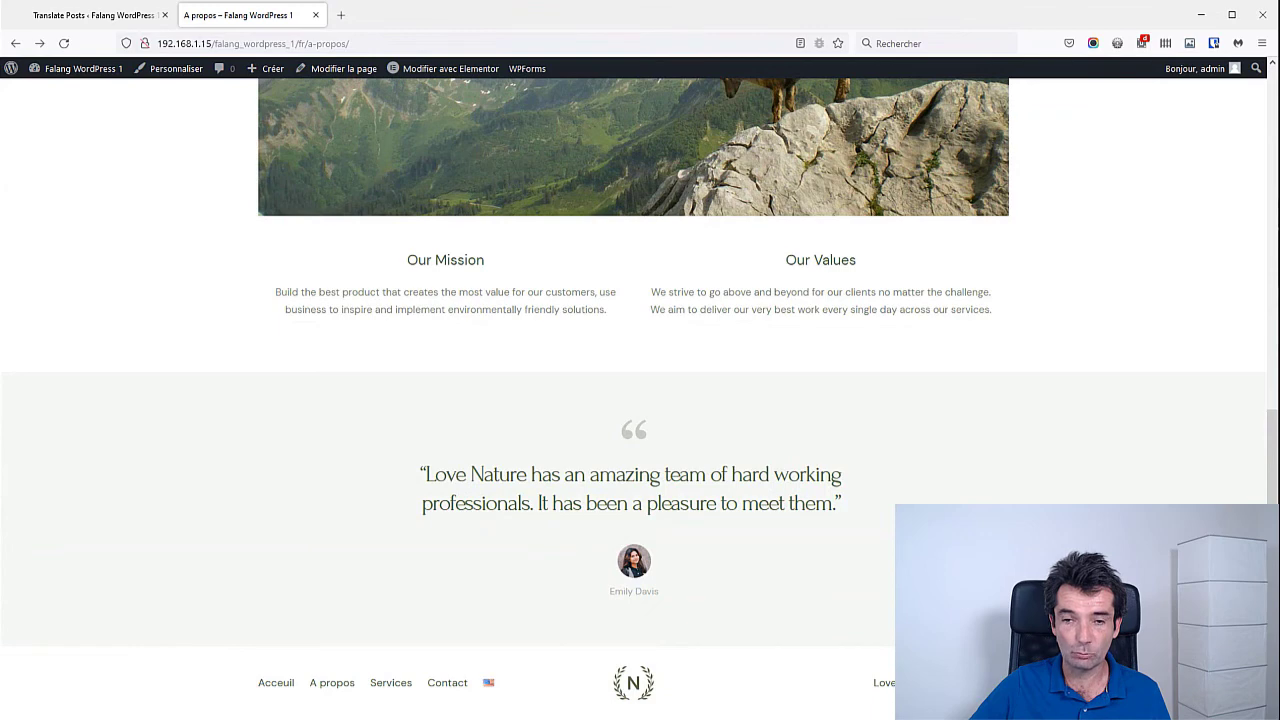
pyautogui.scroll(7, 640, 400)
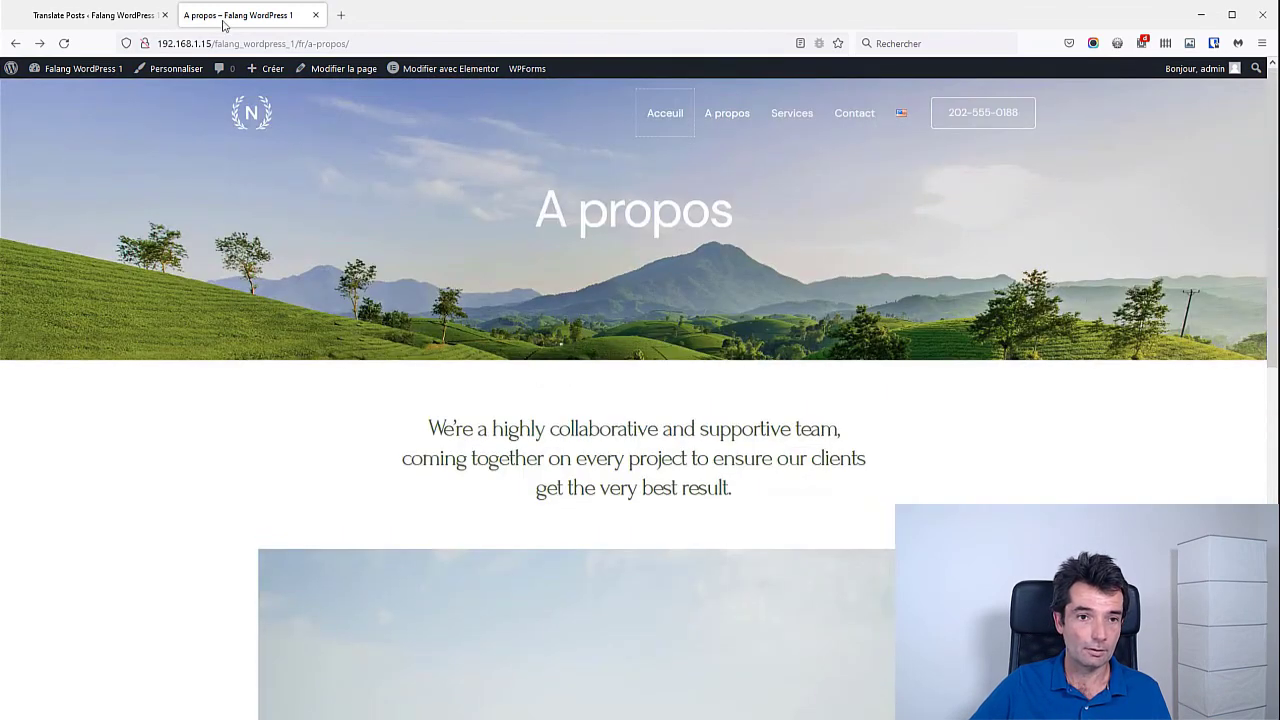
# Step: Open Falang's string translations and filter them by the astra group
pyautogui.click(117, 18)
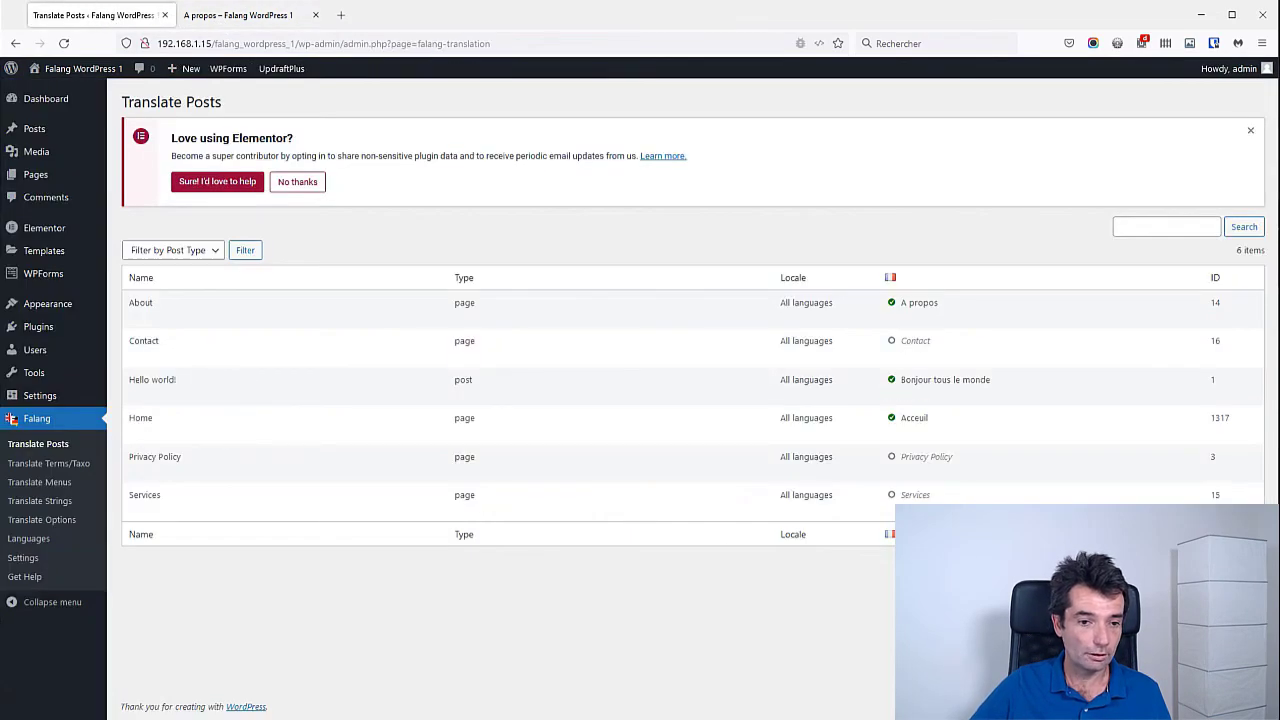
pyautogui.click(24, 508)
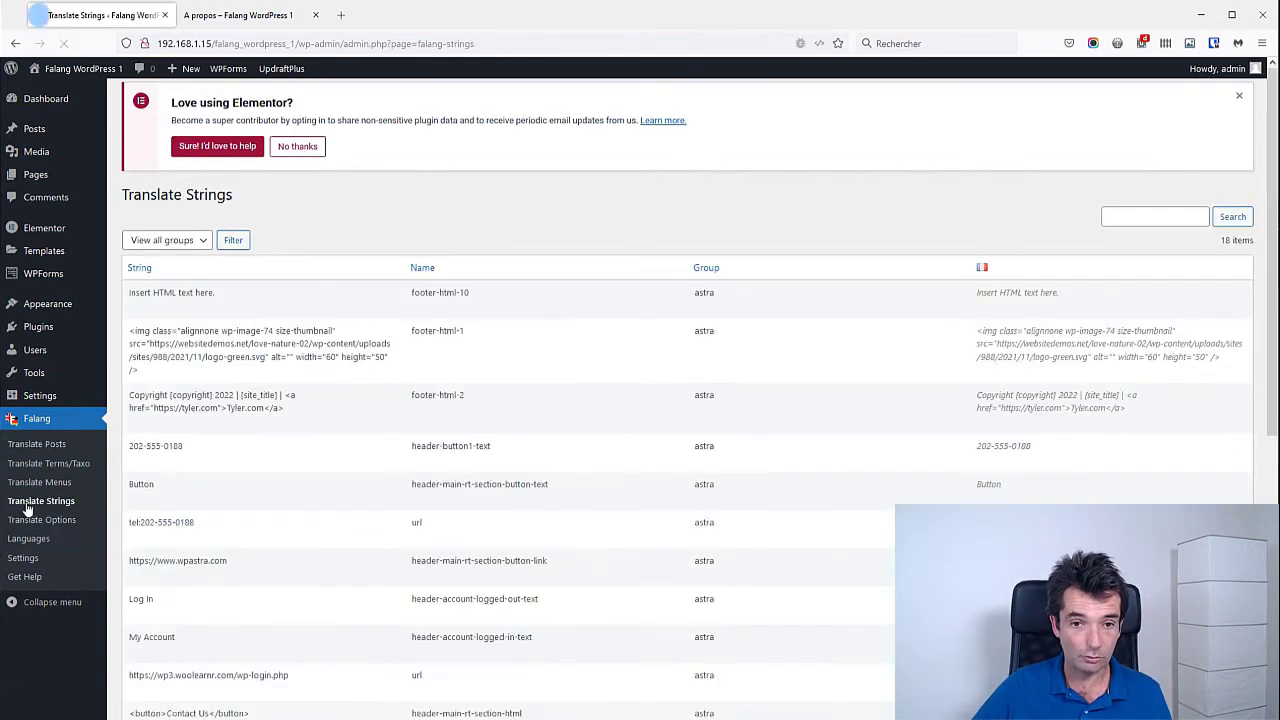
pyautogui.click(188, 250)
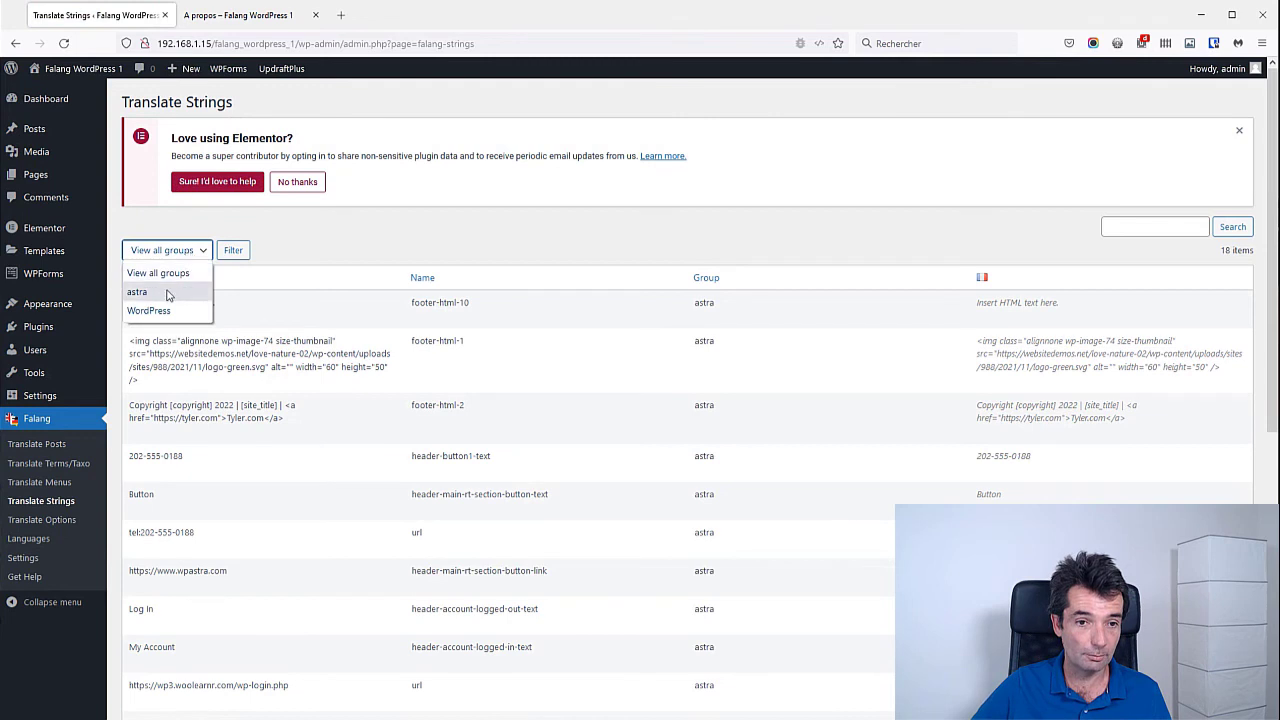
pyautogui.click(168, 289)
pyautogui.click(234, 252)
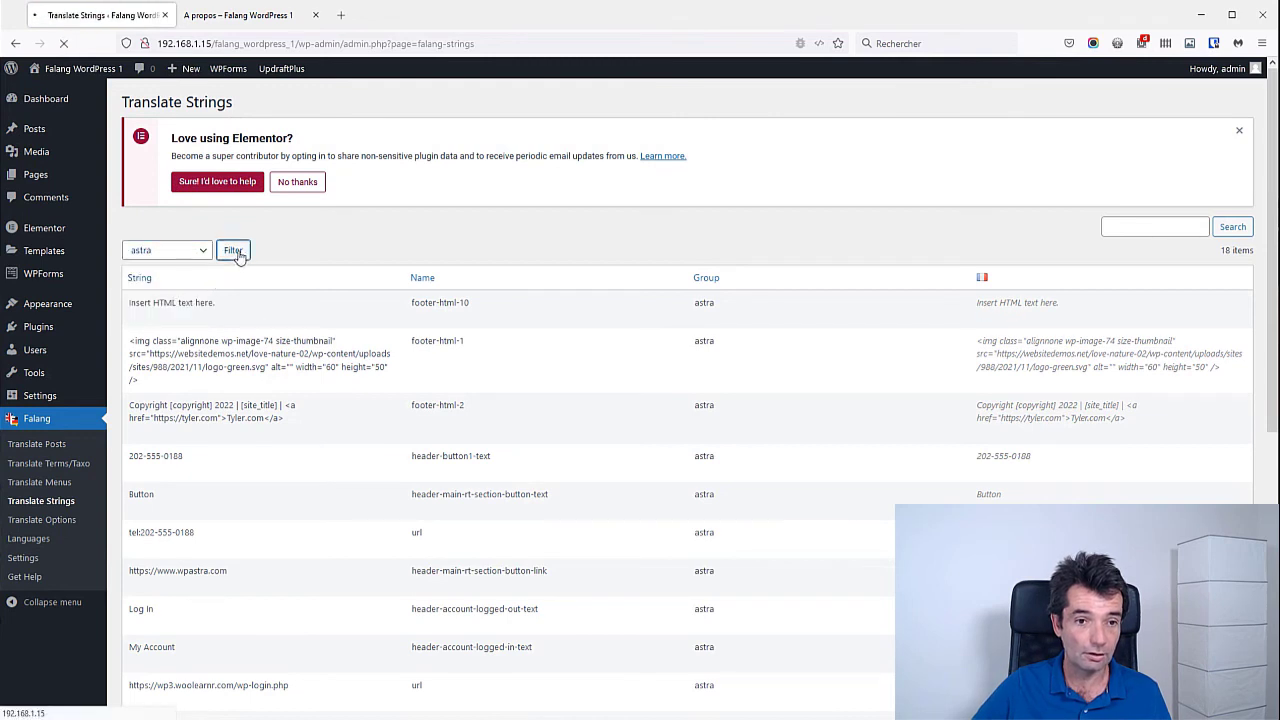
# Step: Change the phone number in the French translation of the header-button1-text string, append "(FR)", and save it
pyautogui.scroll(-2, 500, 285)
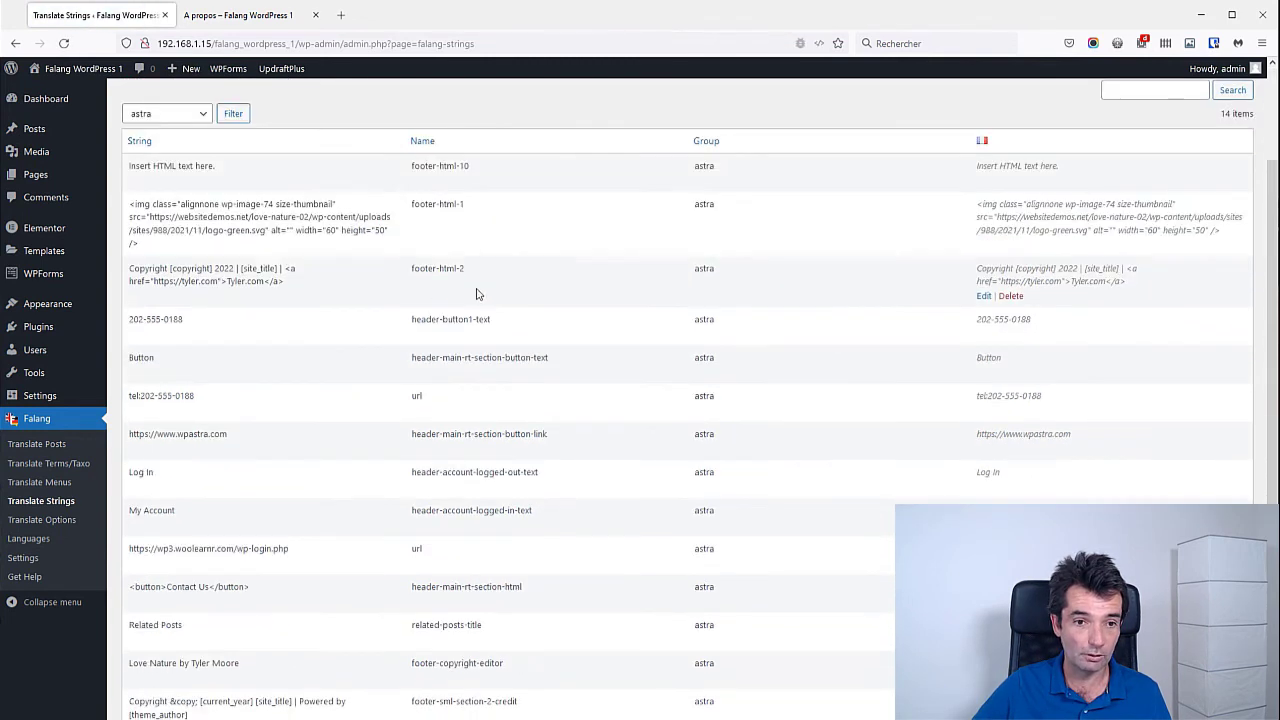
pyautogui.click(982, 334)
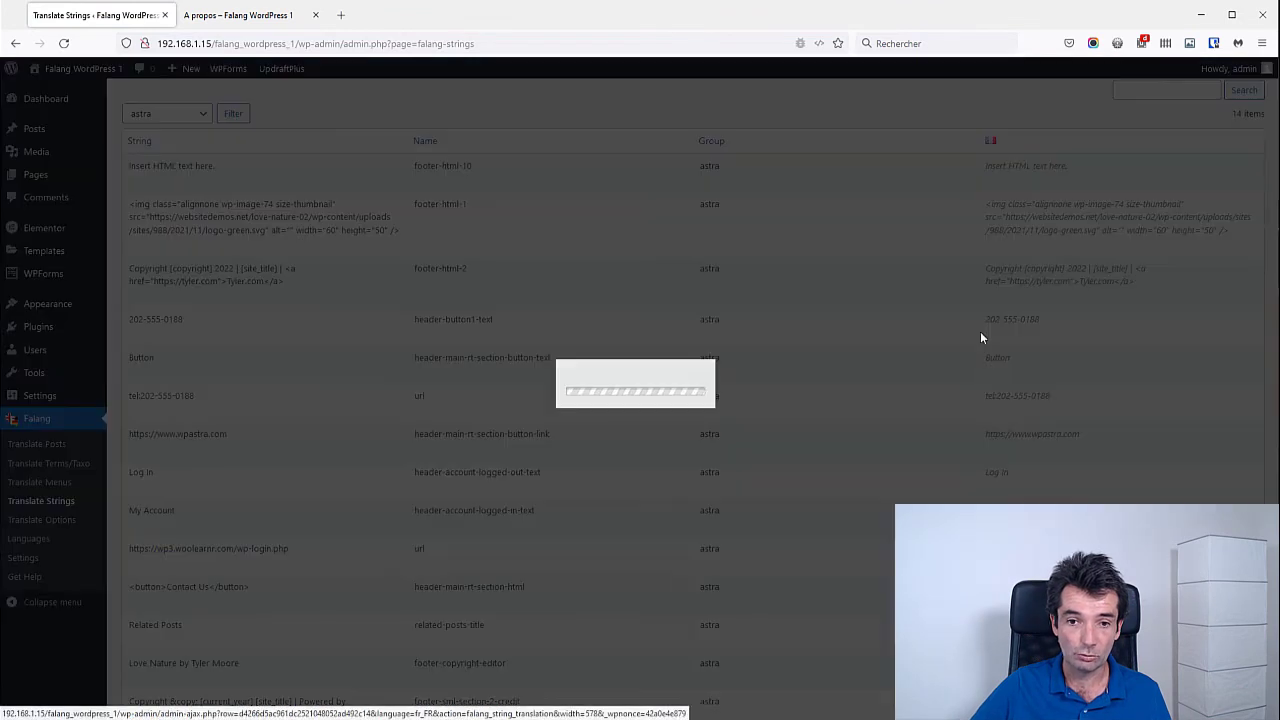
pyautogui.click(679, 365)
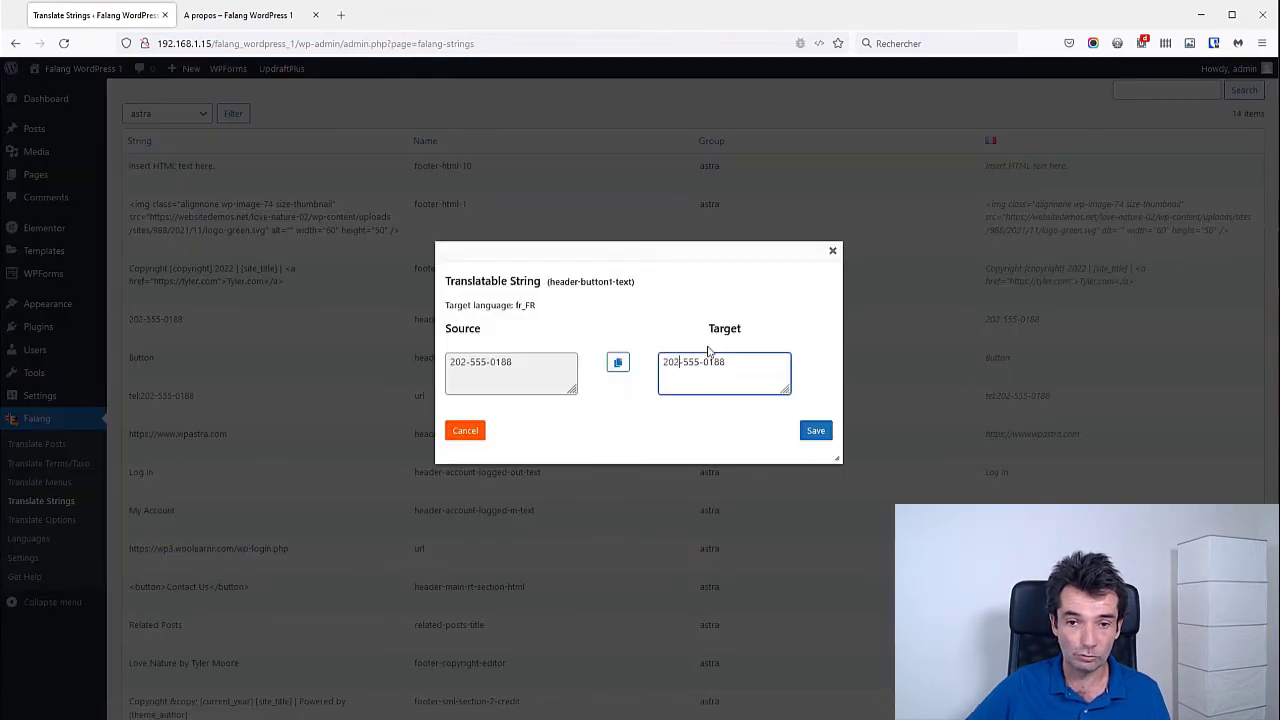
pyautogui.press('BackSpace')
pyautogui.press('BackSpace')
pyautogui.write('11')
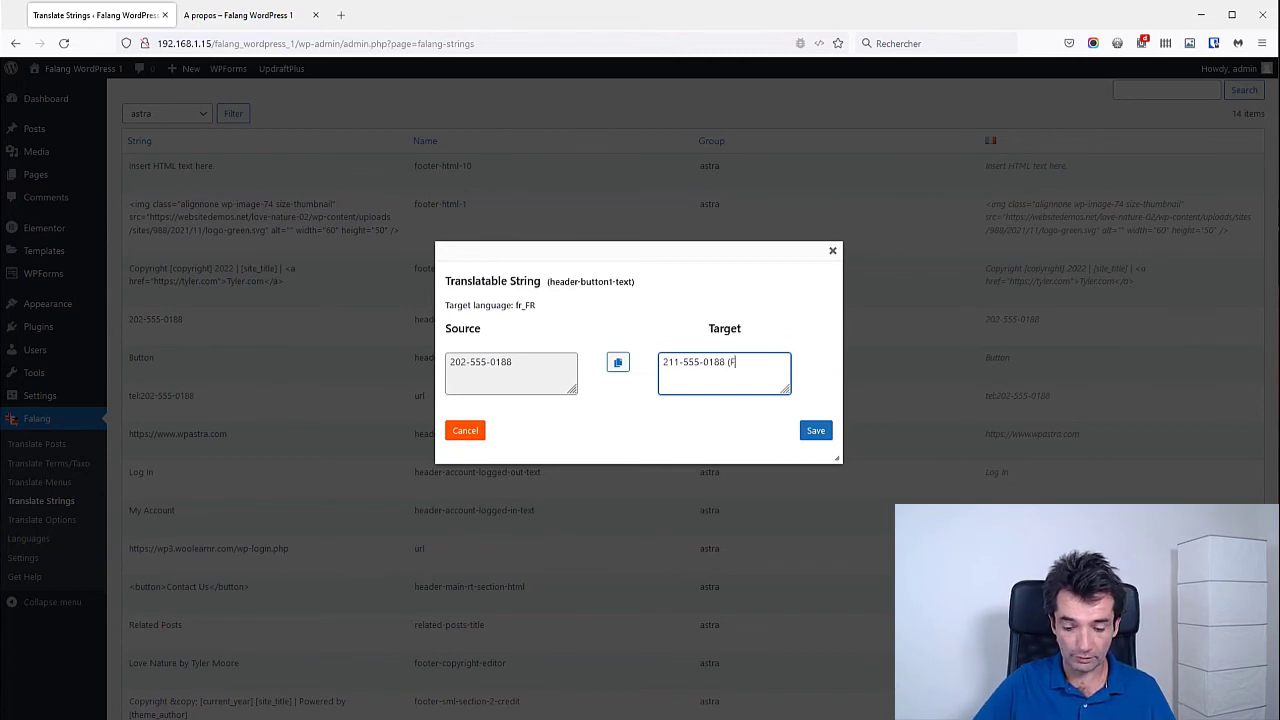
pyautogui.write(' (FR)')
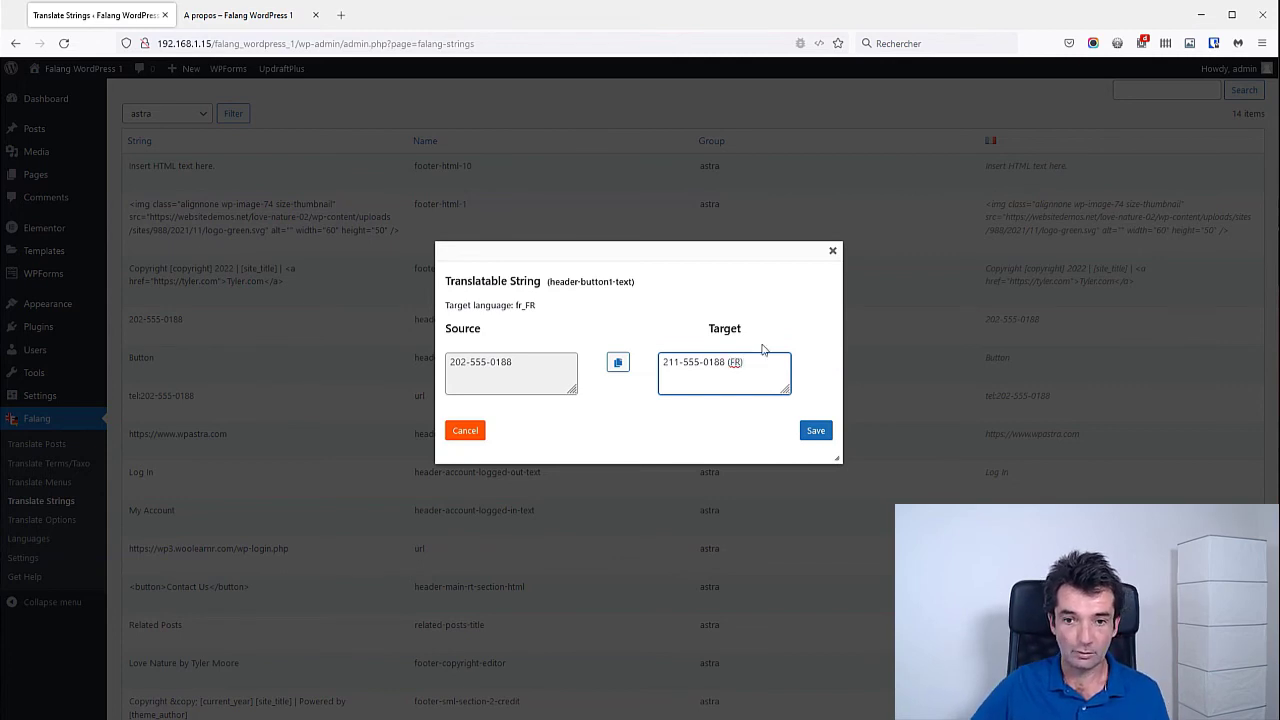
pyautogui.click(816, 433)
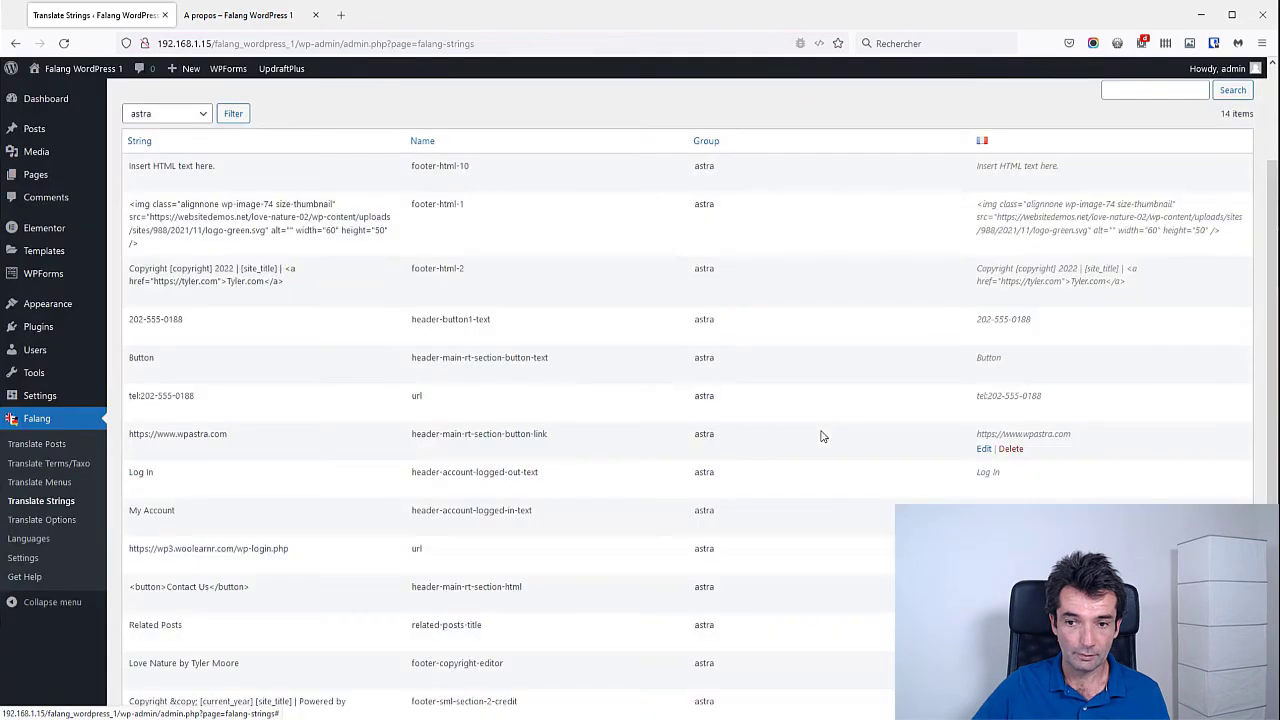
# Step: Reload the French "A propos" page to check the header button's text and the footer's copyright line
pyautogui.click(245, 15)
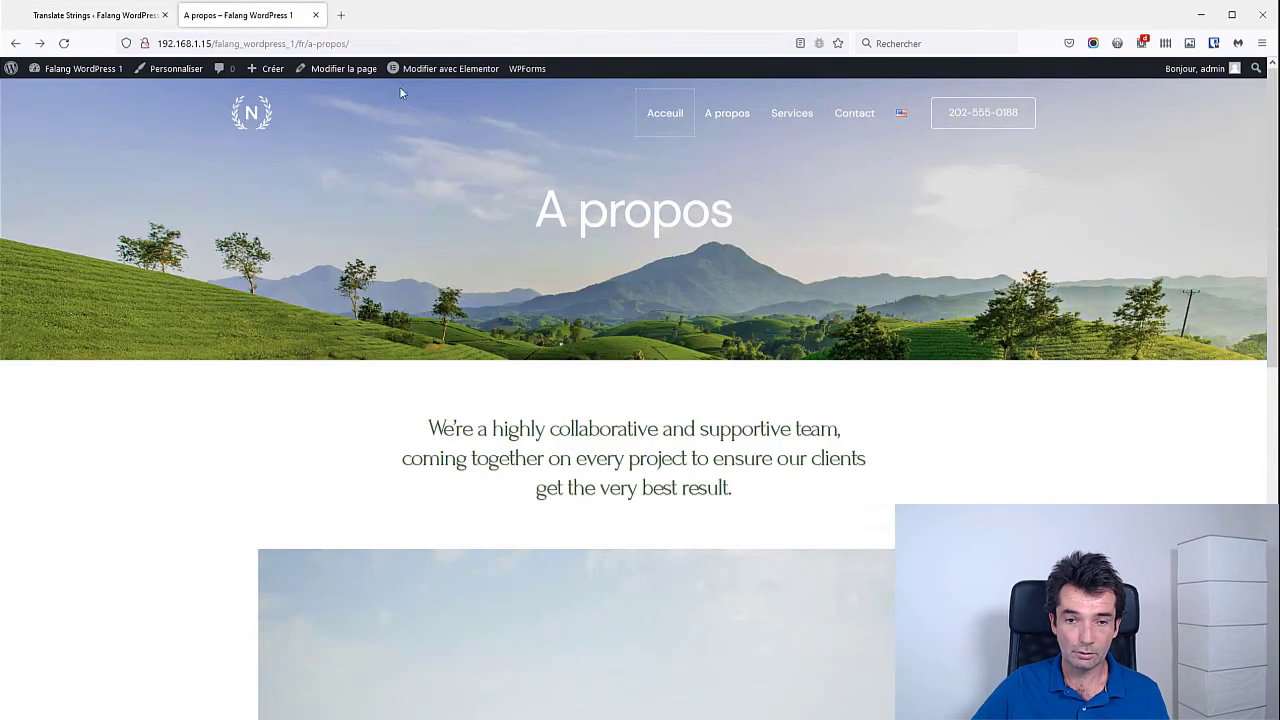
pyautogui.click(63, 43)
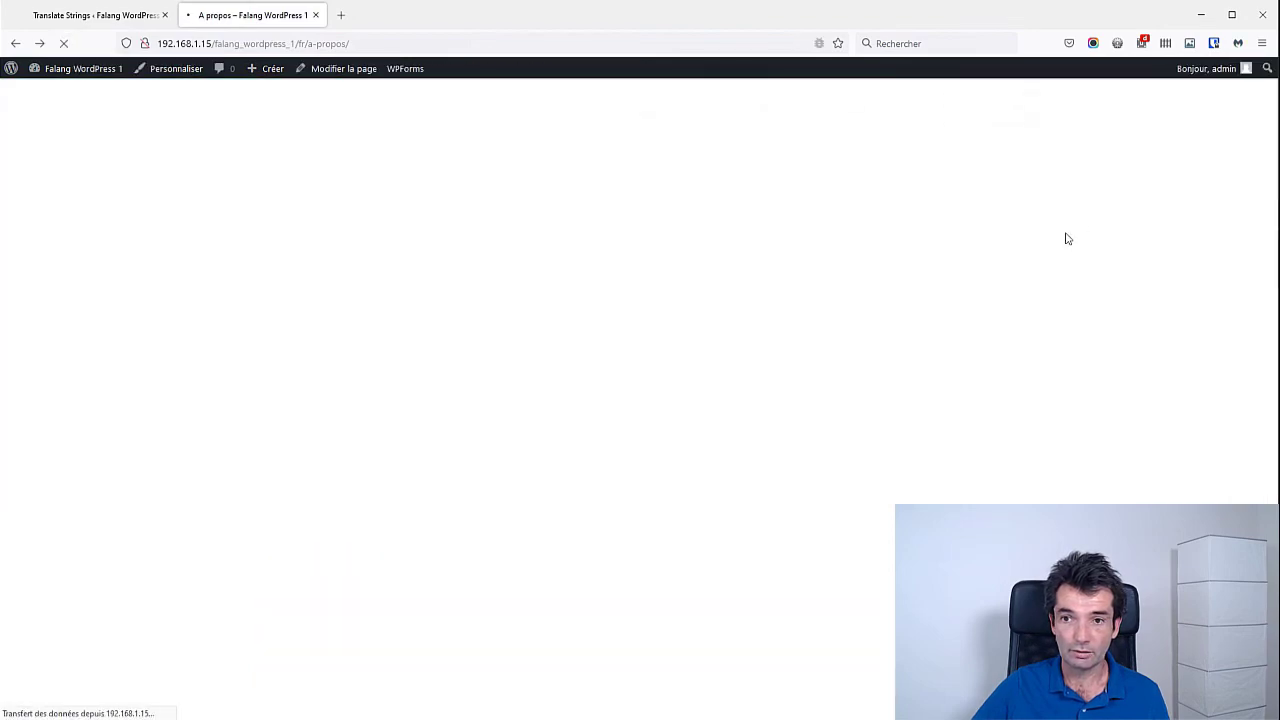
pyautogui.scroll(-7, 1000, 400)
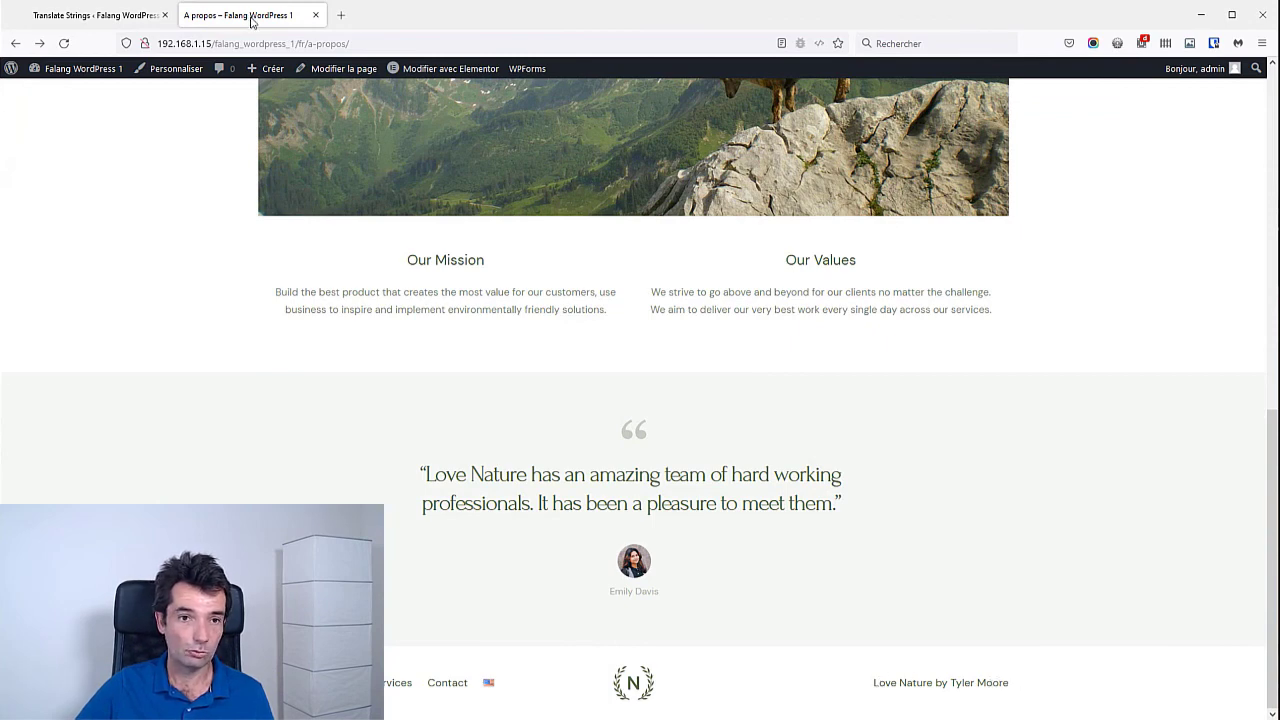
# Step: Translate the footer-copyright-editor string into French as "J'aime la Nature par" followed by the author's name, and save it
pyautogui.click(120, 16)
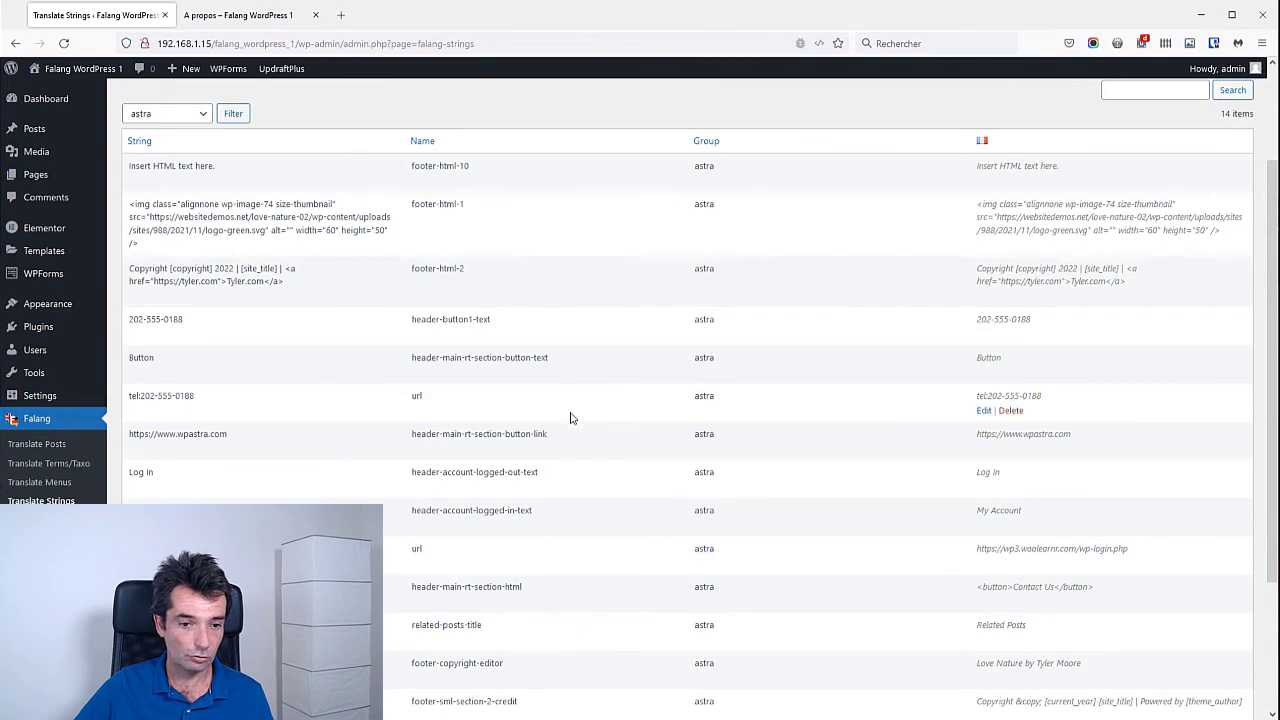
pyautogui.scroll(-2, 500, 451)
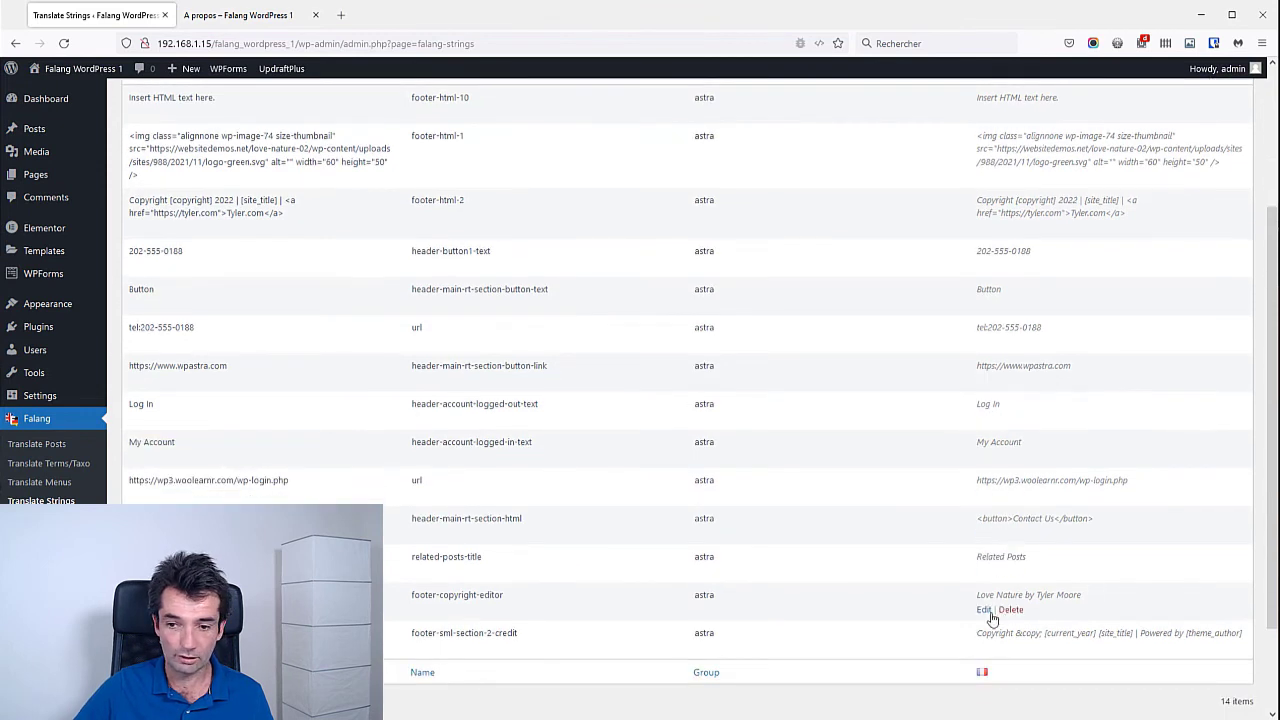
pyautogui.click(984, 610)
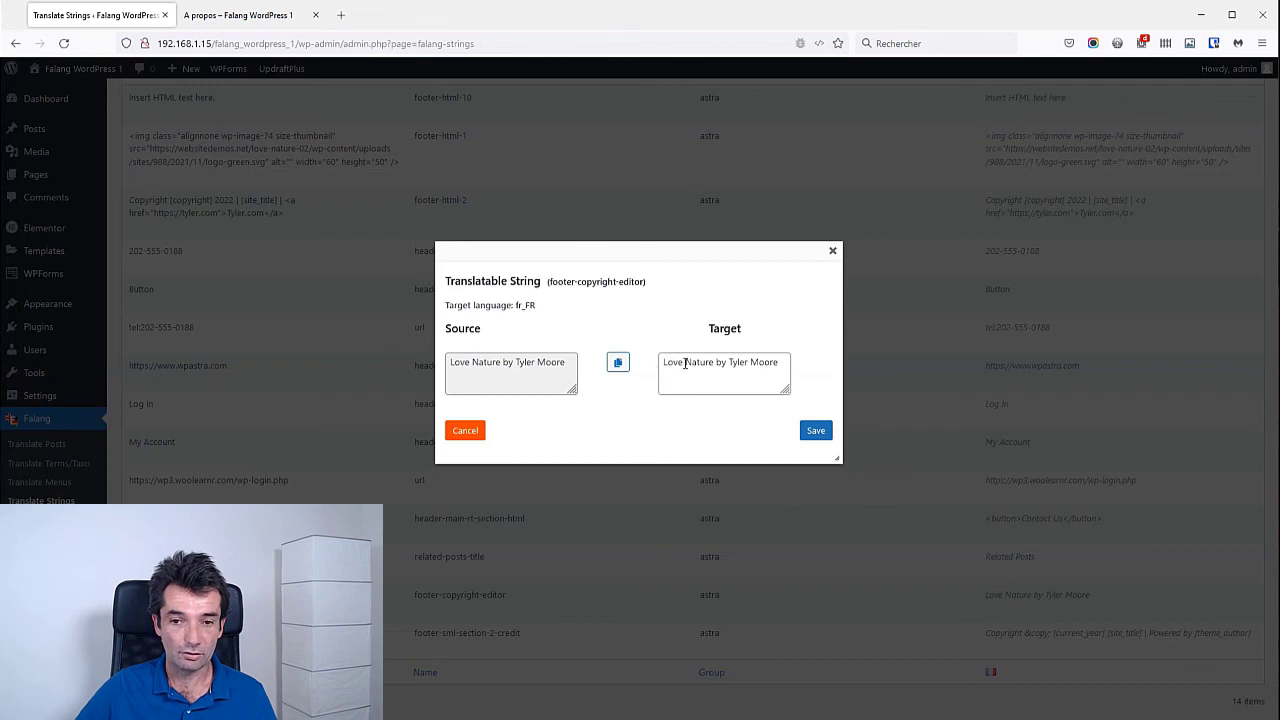
pyautogui.moveTo(685, 364); pyautogui.dragTo(652, 348)
pyautogui.write("J'aime ")
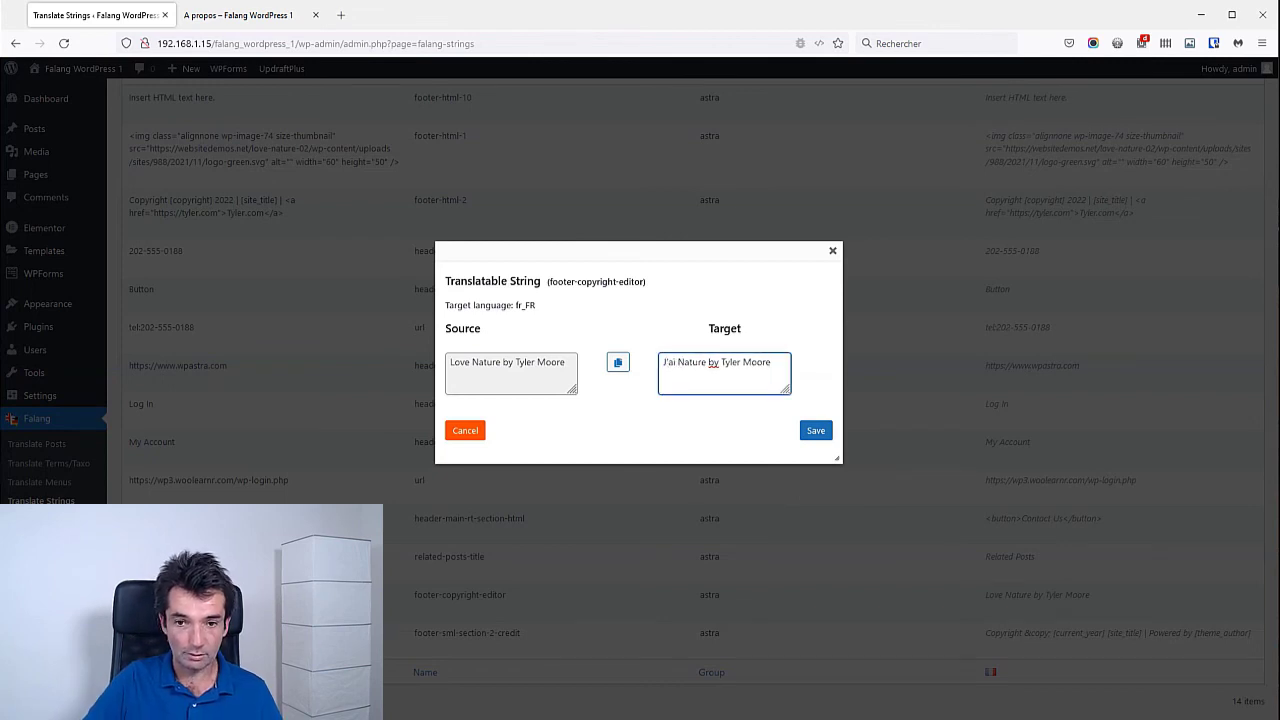
pyautogui.write('la')
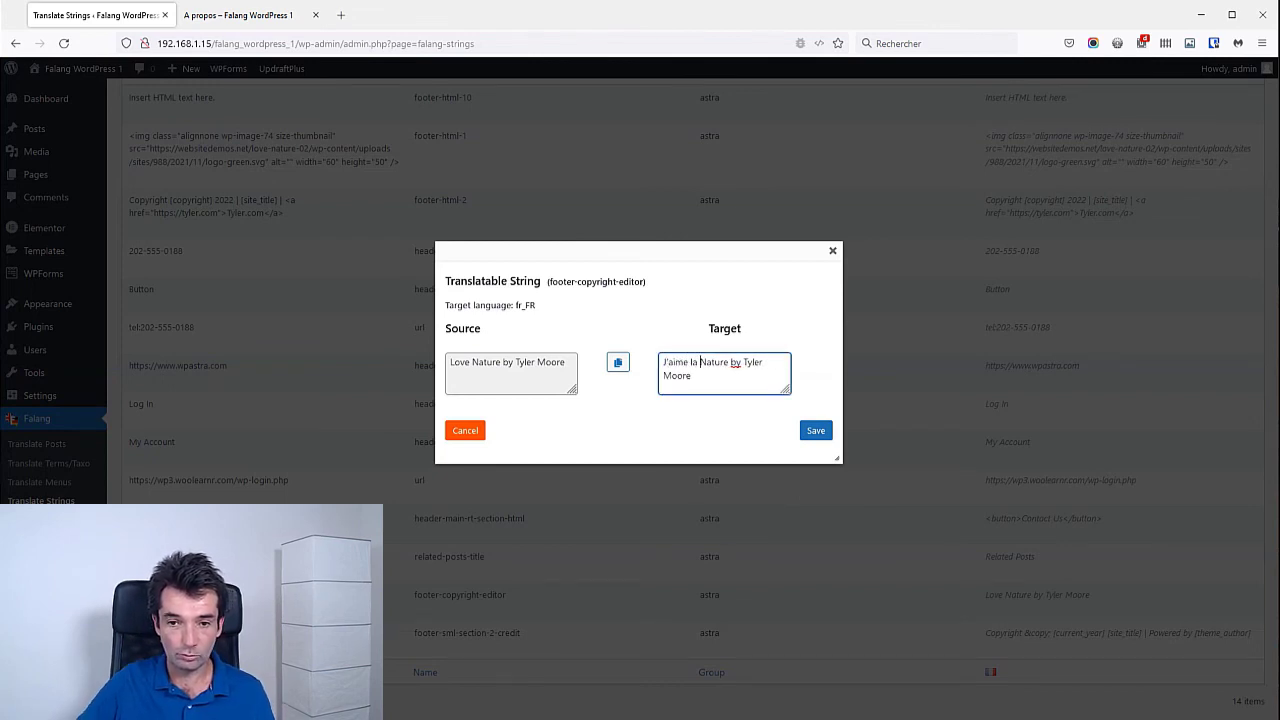
pyautogui.doubleClick(735, 363)
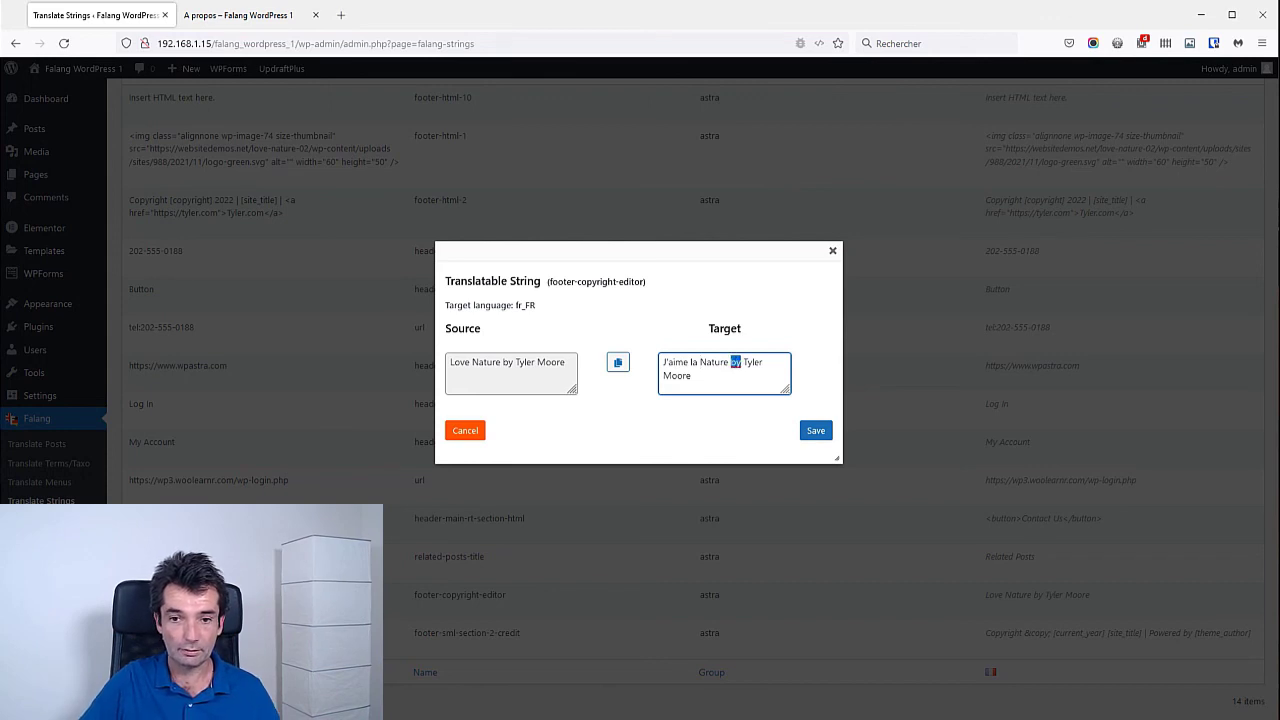
pyautogui.write('par')
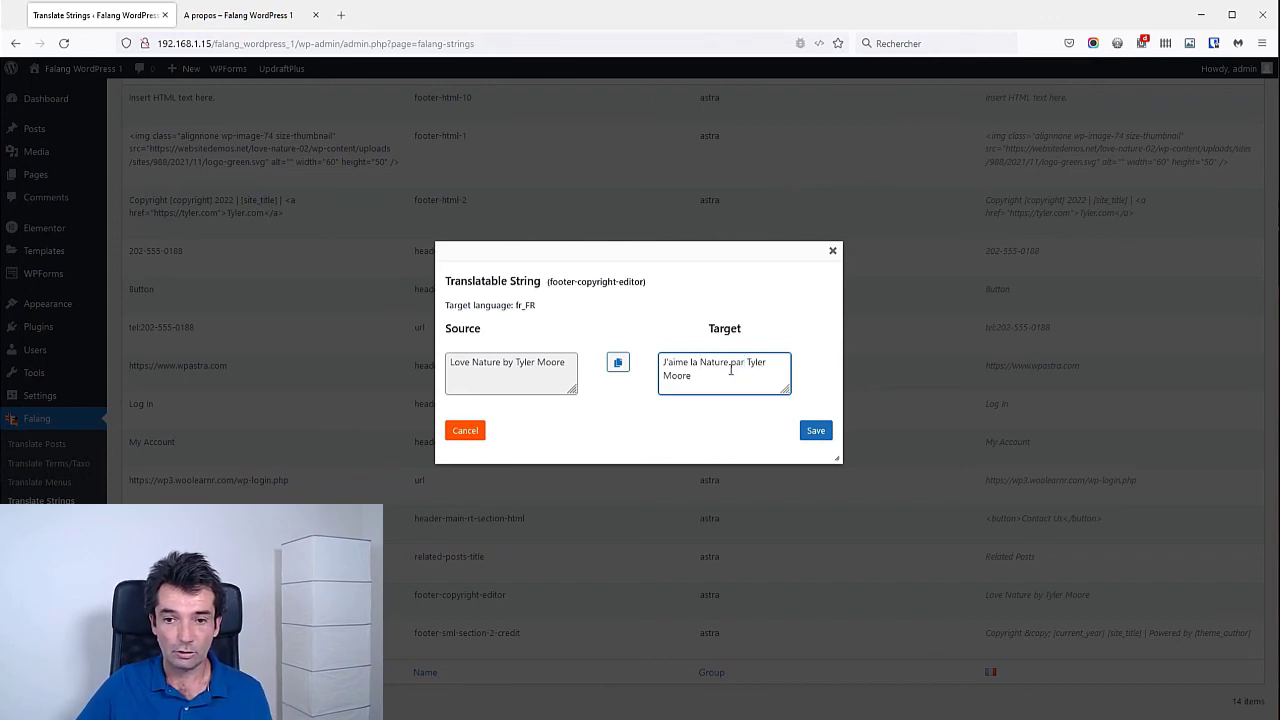
pyautogui.click(829, 436)
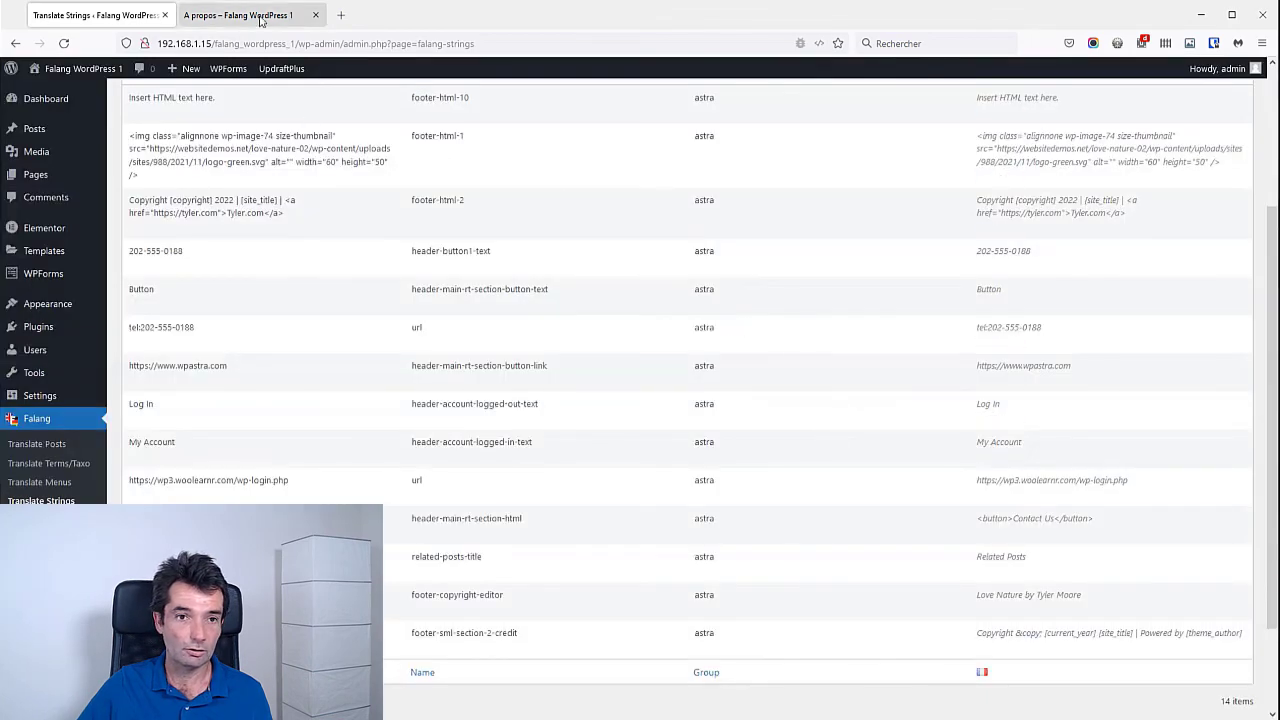
# Step: Reload the "A propos" page to check the translated footer and header button, and follow the "Acceuil" link
pyautogui.click(260, 16)
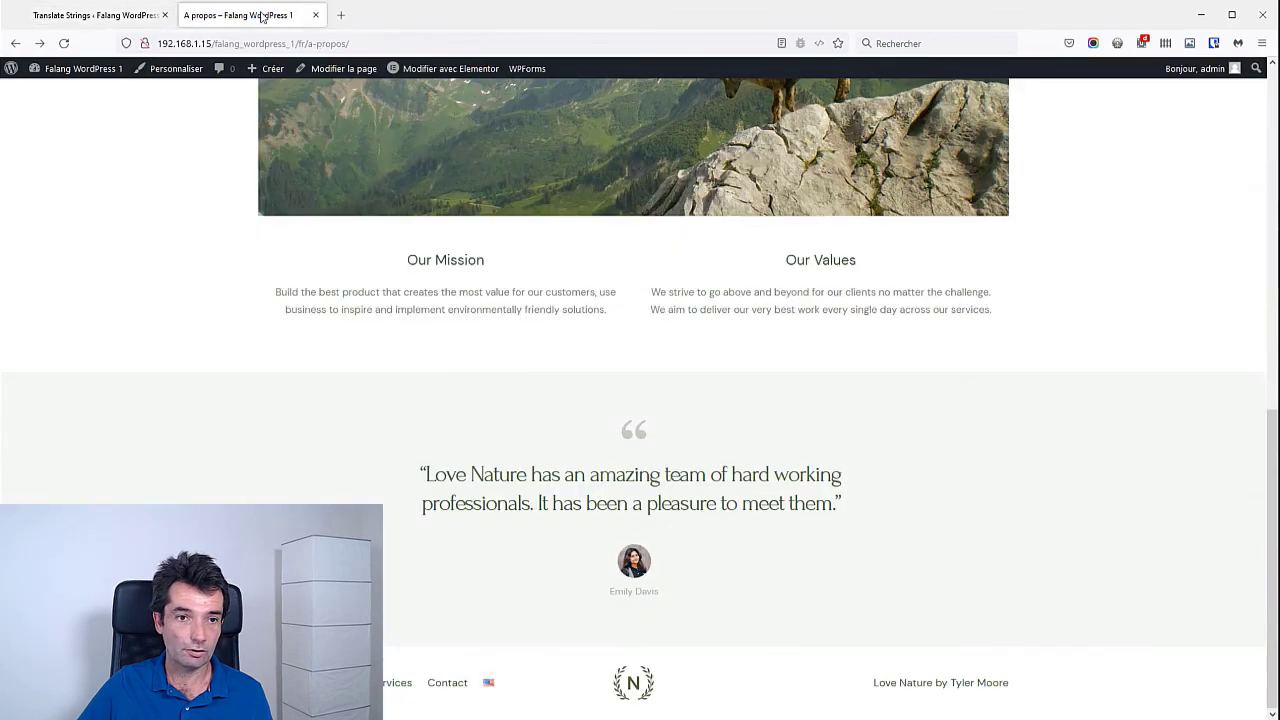
pyautogui.click(63, 43)
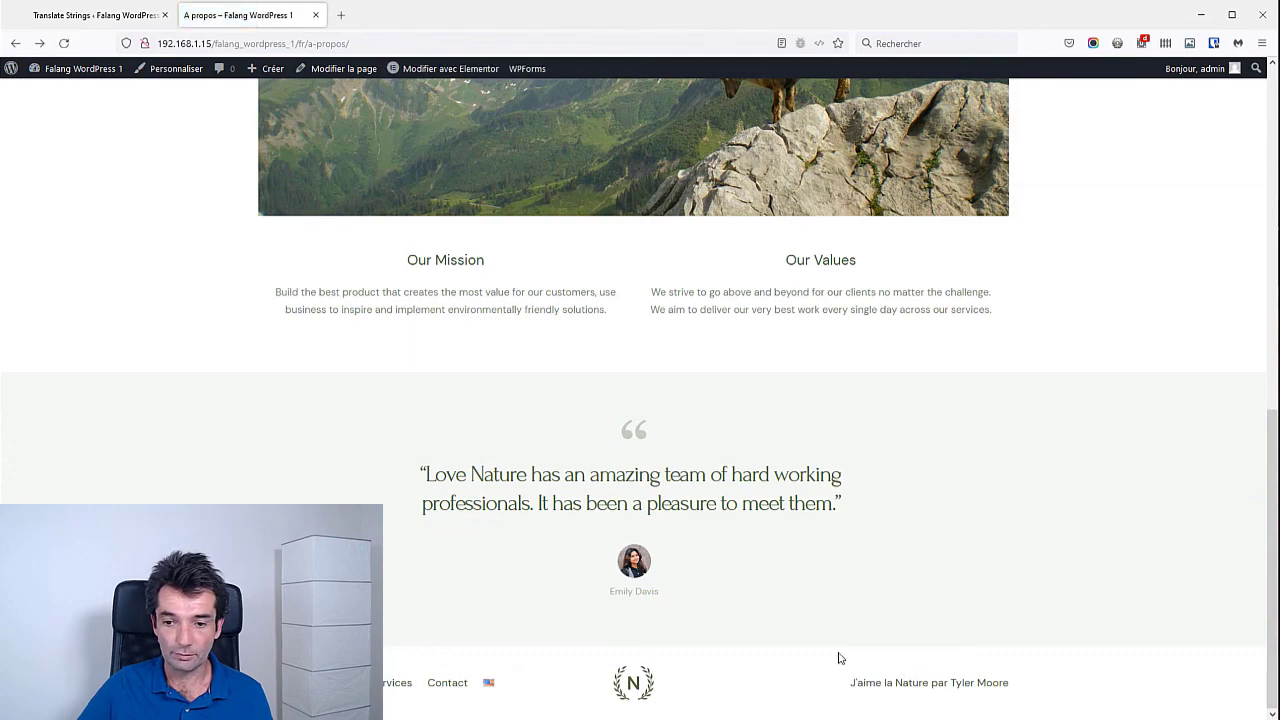
pyautogui.scroll(10, 993, 578)
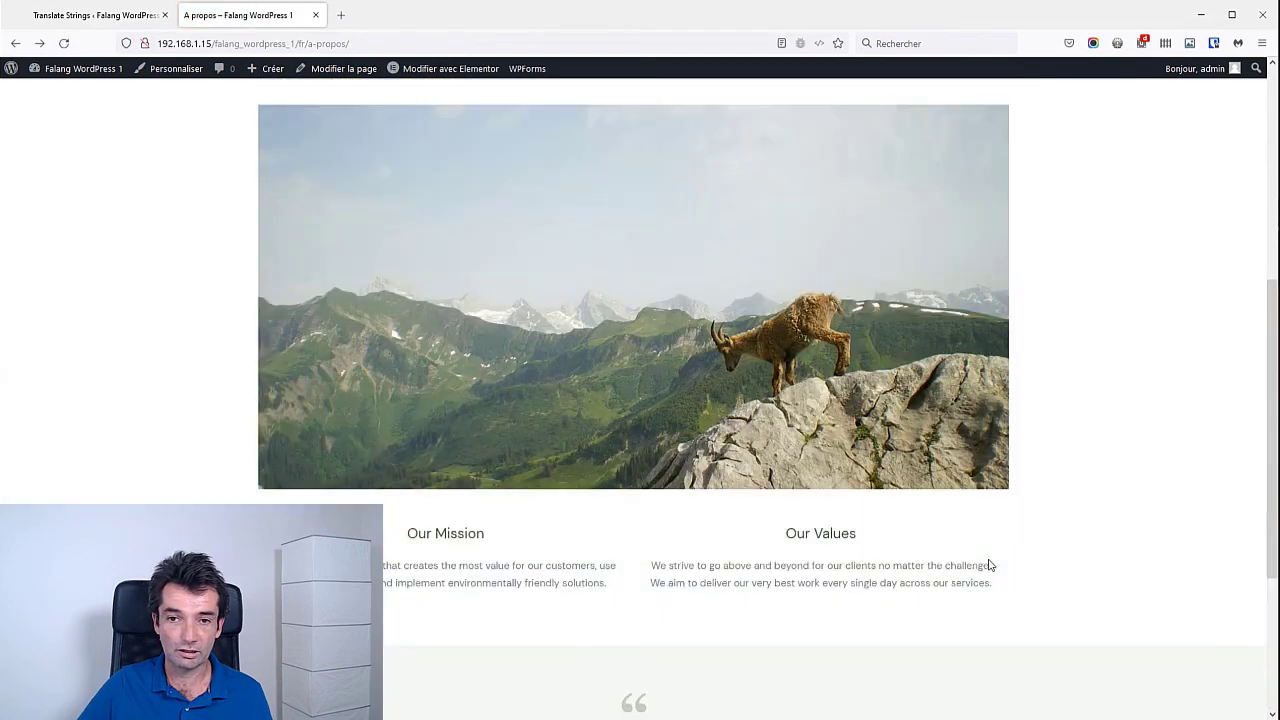
pyautogui.click(645, 120)
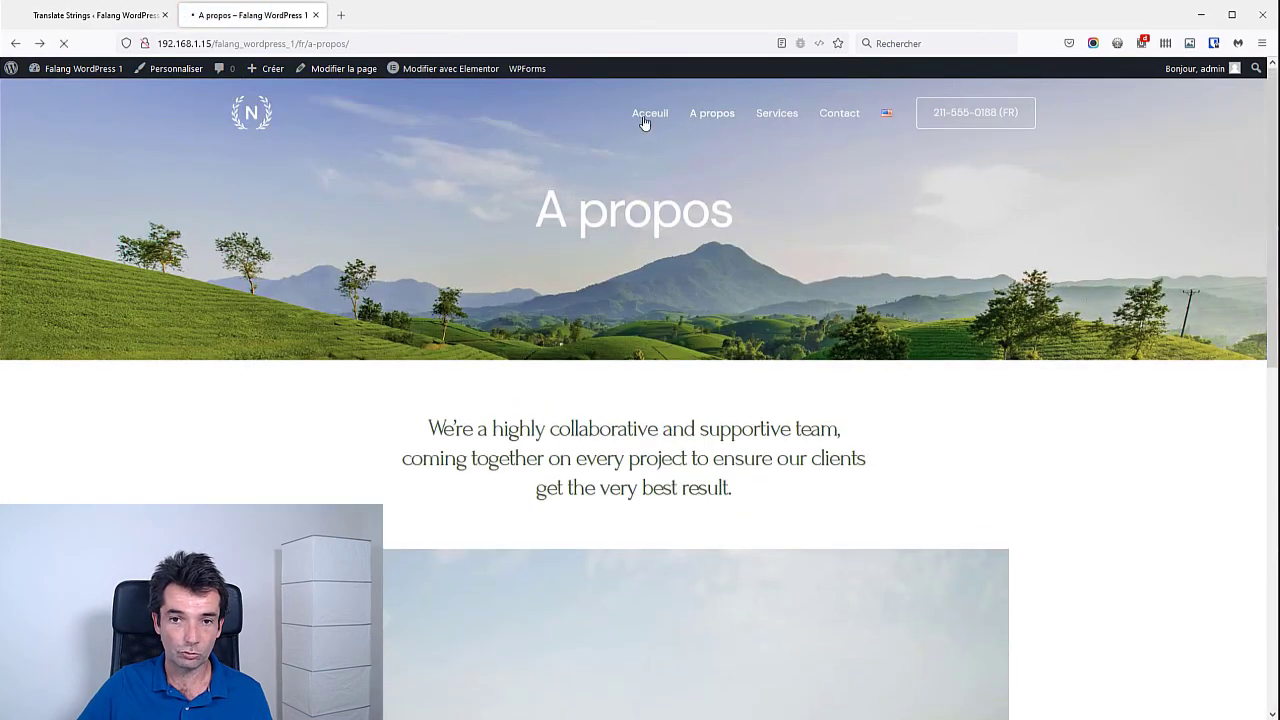